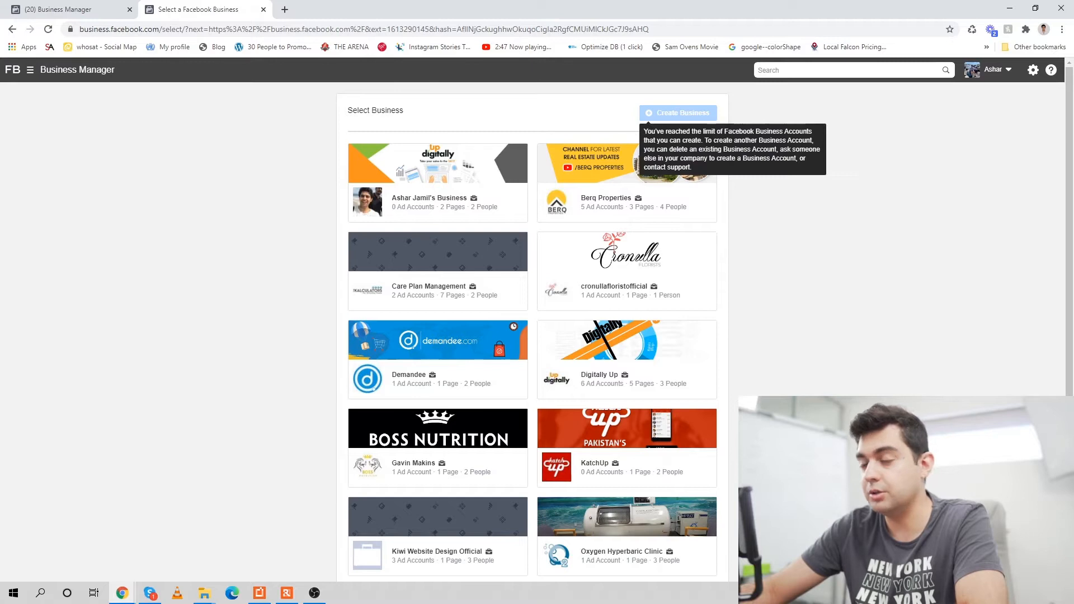
- Open the first business account in the business selection list
{"action": "scroll", "coordinate": [537, 335], "scroll_direction": "down", "scroll_amount": 5}
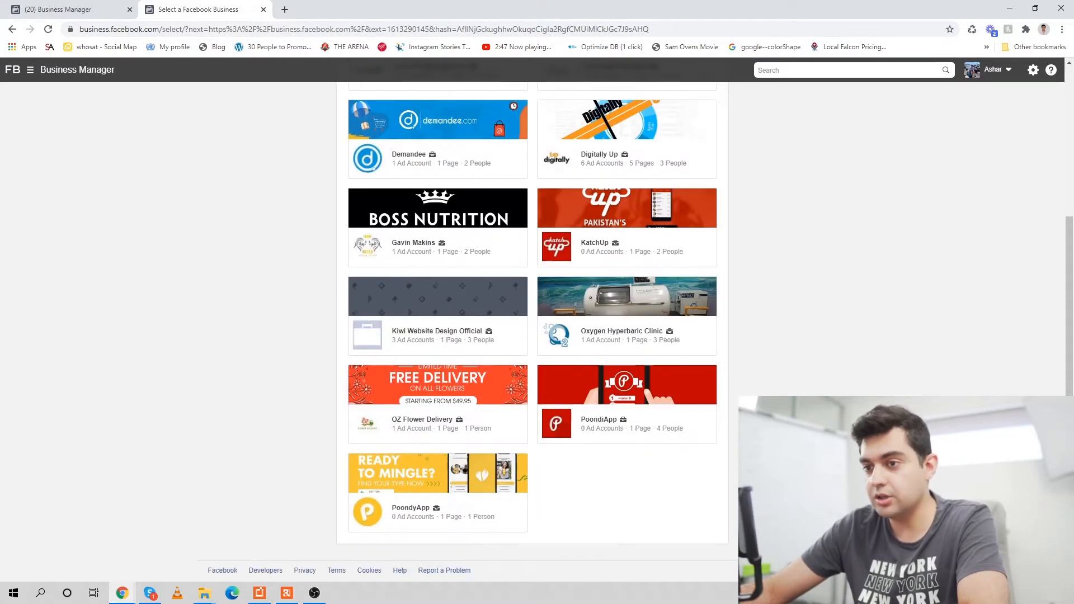
{"action": "scroll", "coordinate": [537, 336], "scroll_direction": "up", "scroll_amount": 5}
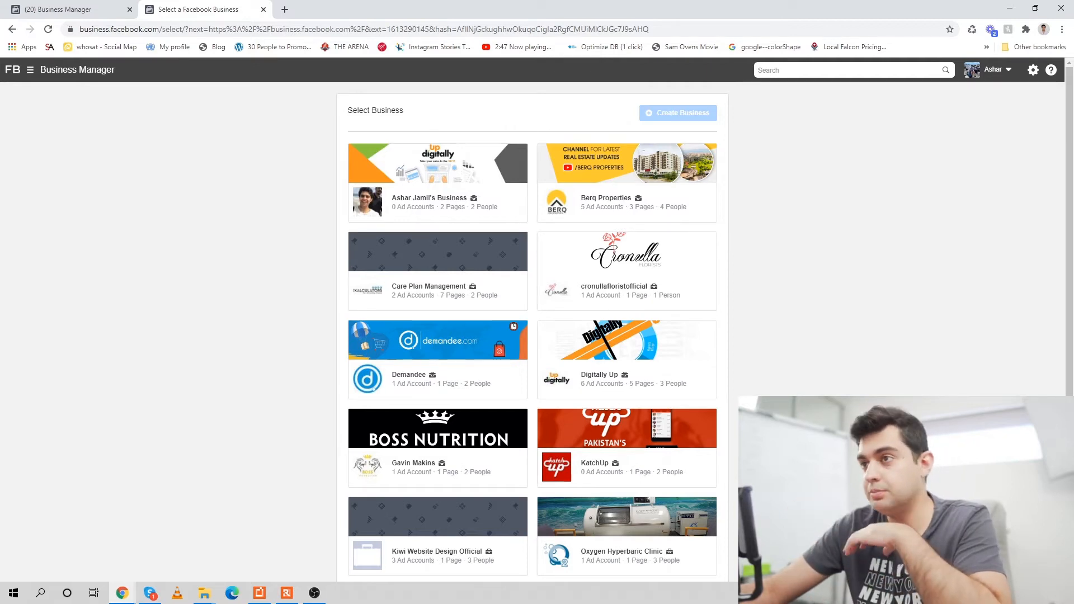
{"action": "left_click", "coordinate": [58, 9]}
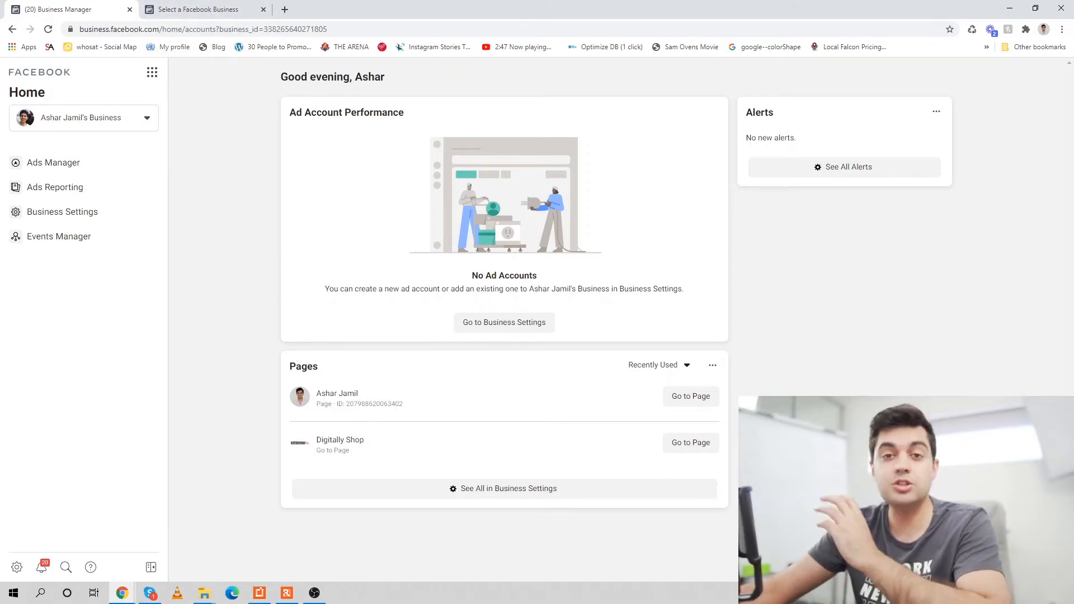
{"action": "left_click", "coordinate": [199, 9]}
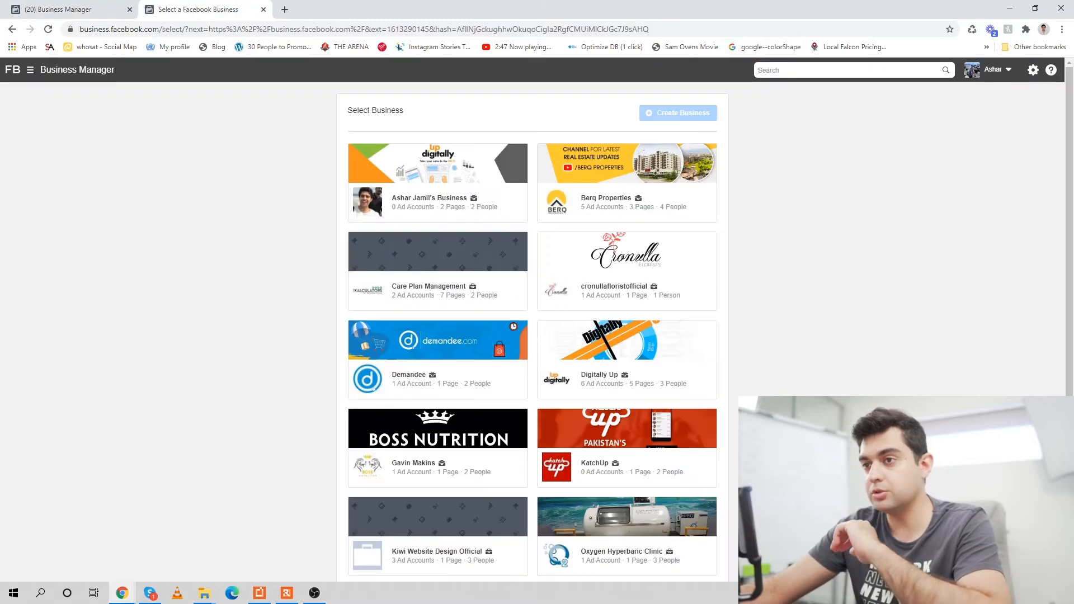
{"action": "left_click", "coordinate": [599, 374]}
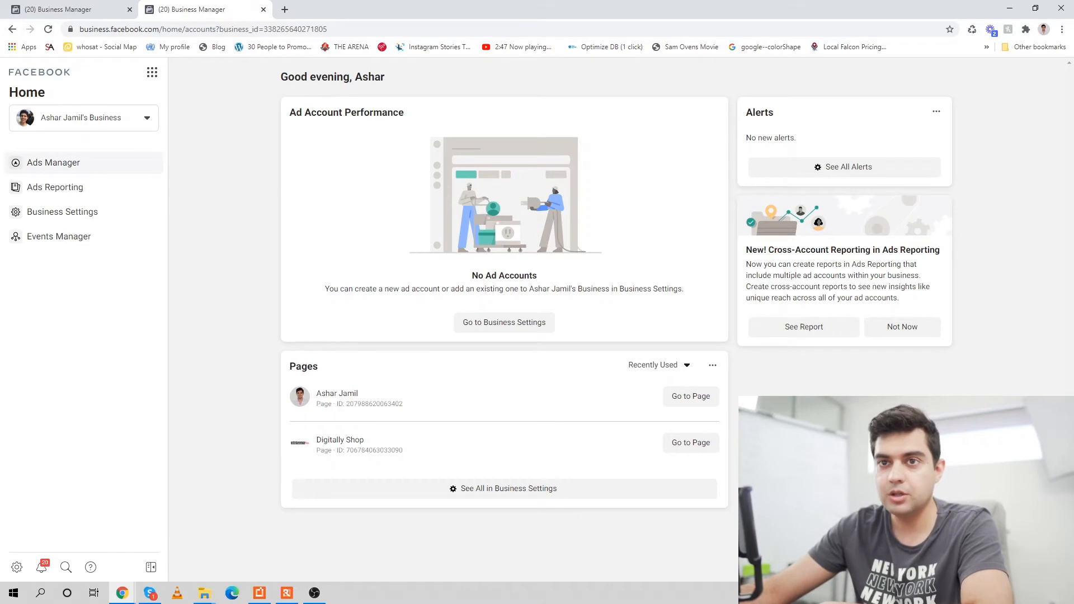
- Go to the business's ad account settings and start creating a new ad account
{"action": "left_click", "coordinate": [53, 162]}
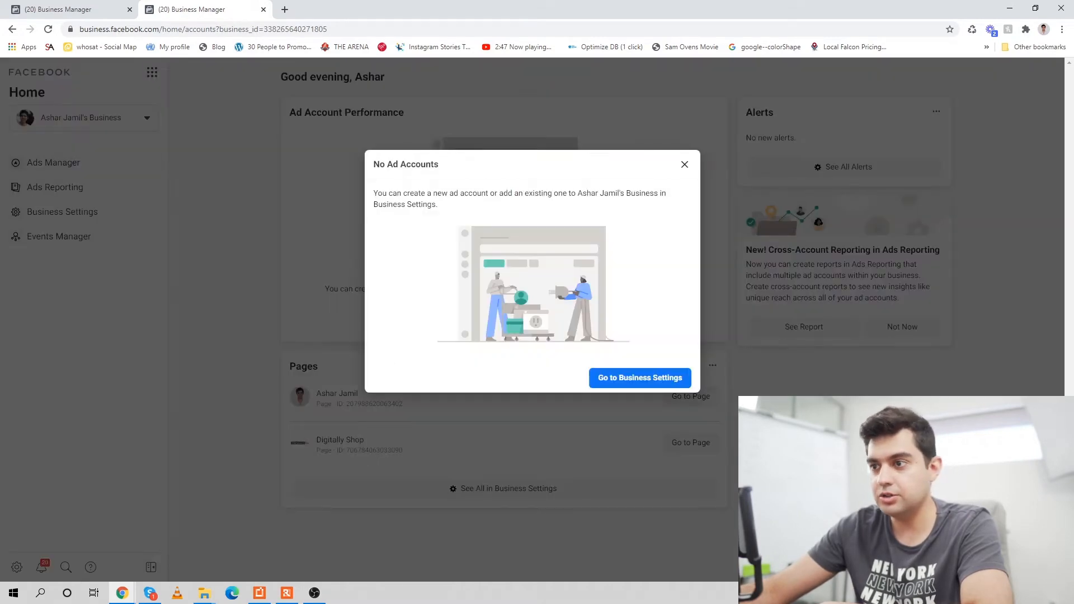
{"action": "left_click", "coordinate": [640, 377]}
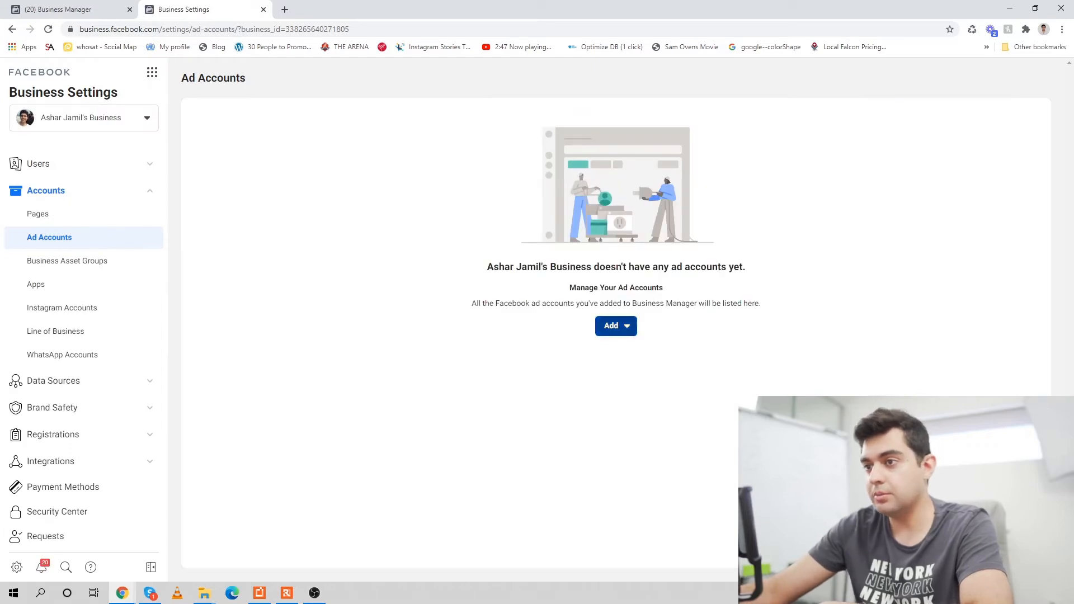
{"action": "left_click", "coordinate": [615, 326]}
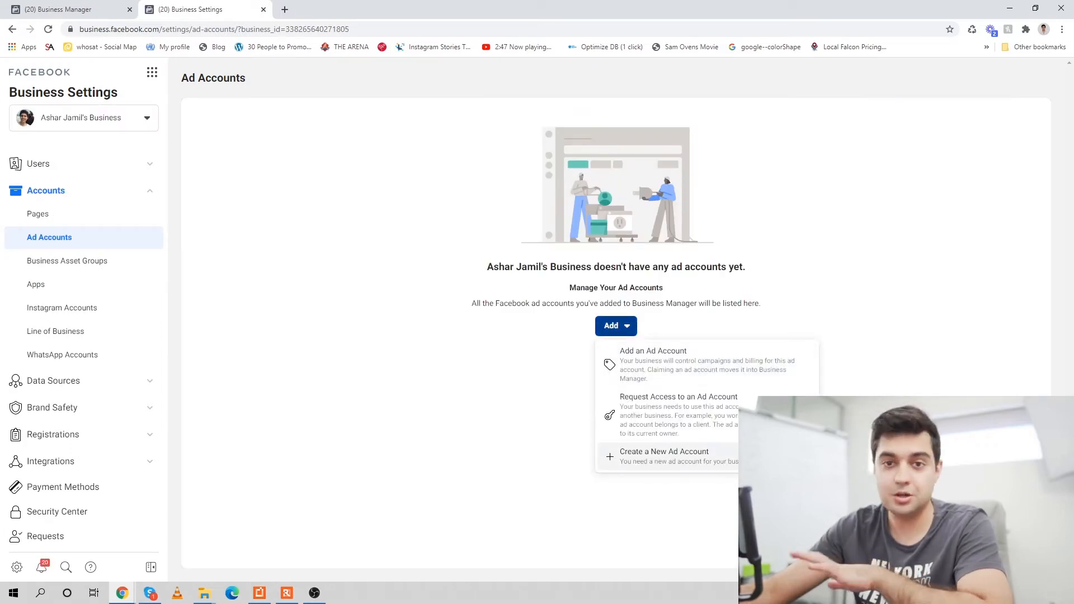
{"action": "left_click", "coordinate": [664, 456]}
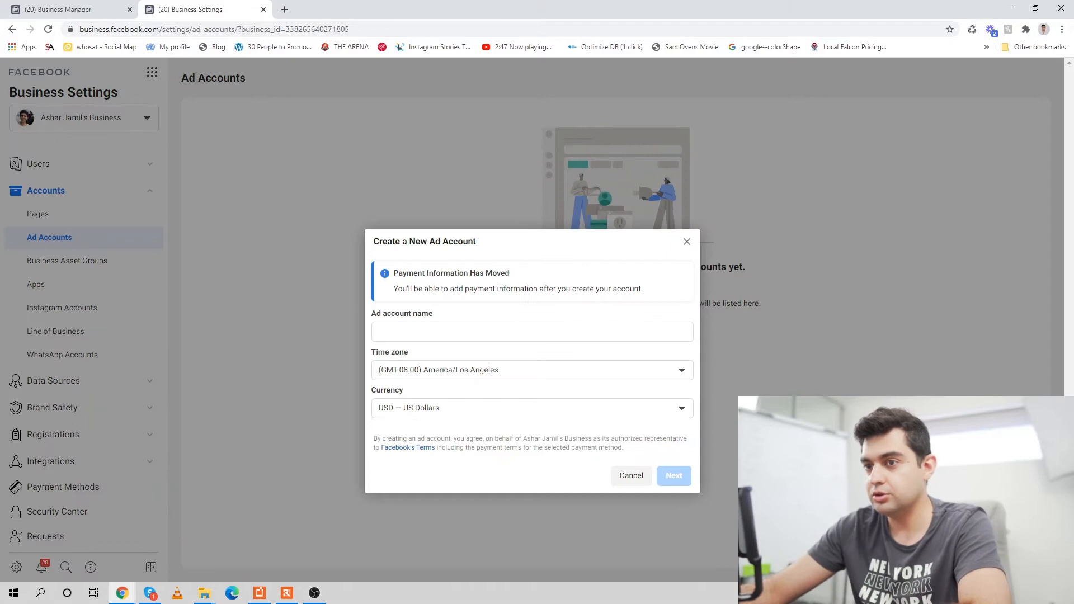
- Name the new ad account with the owner's first name followed by "Ad Account"
{"action": "left_click", "coordinate": [530, 332]}
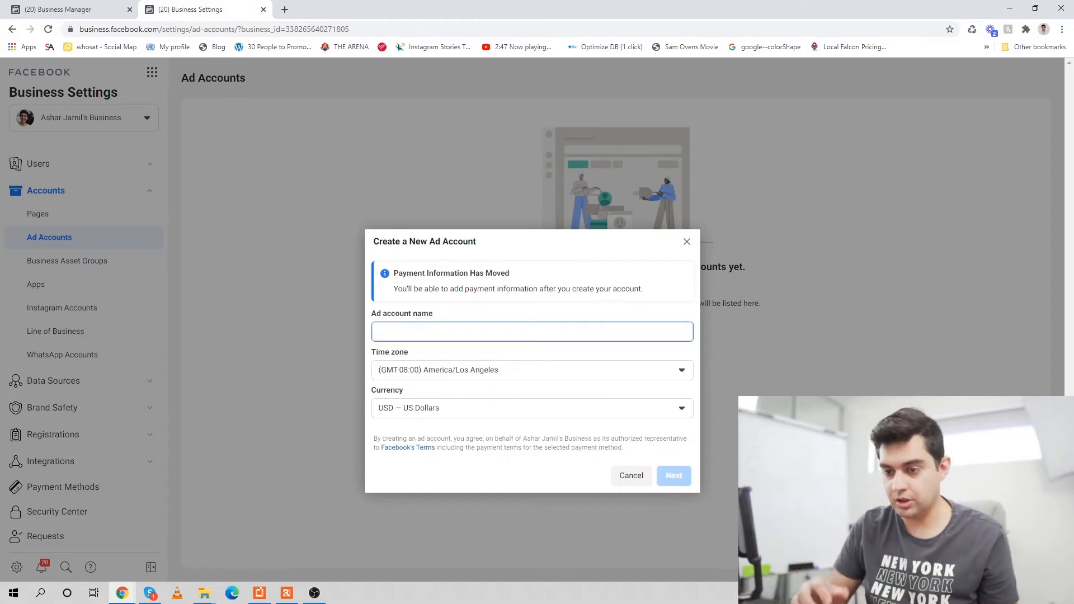
{"action": "type", "text": "Ashar Ad"}
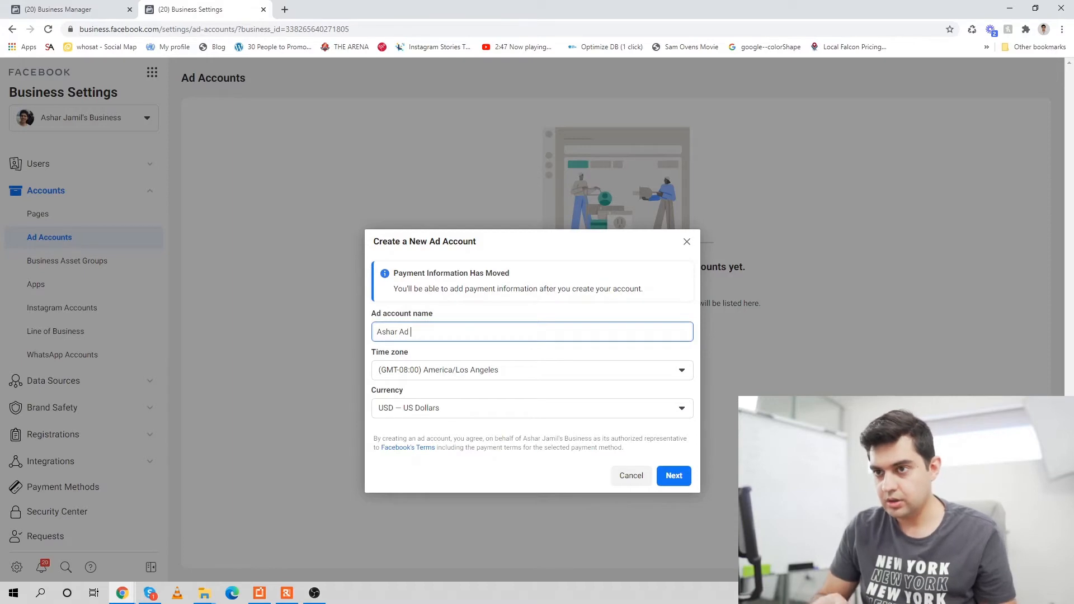
{"action": "type", "text": " Account"}
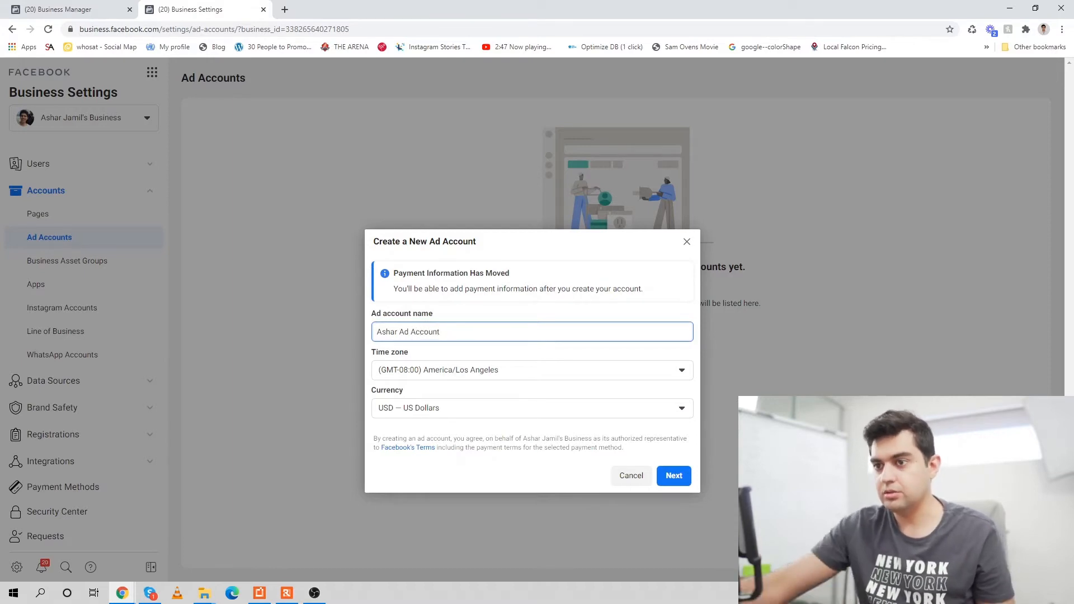
- Set the new ad account's time zone to (GMT+10:30) Australia/Adelaide
{"action": "key", "text": "Tab"}
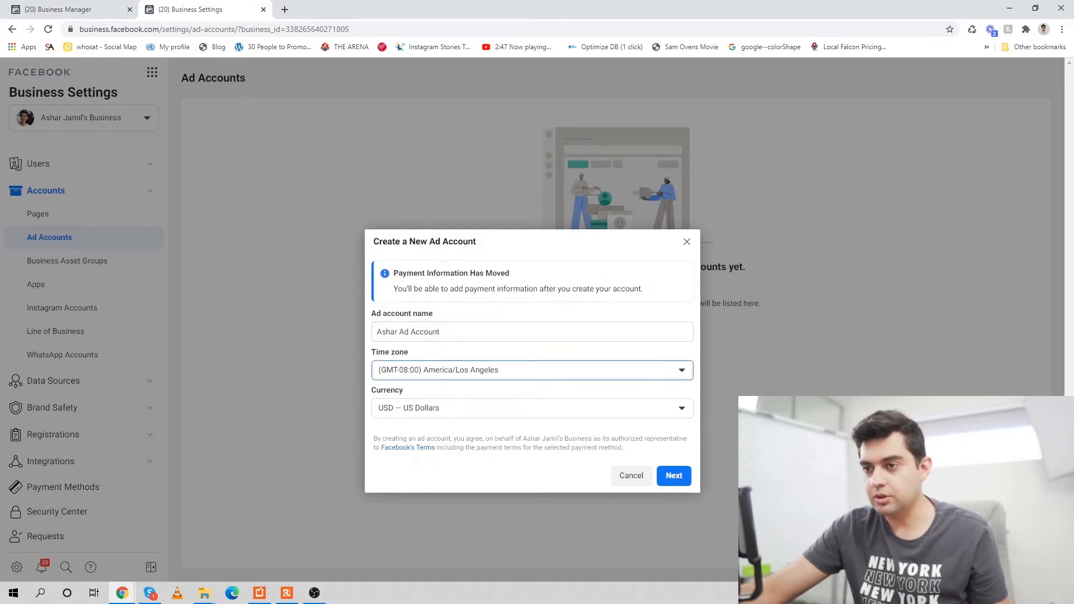
{"action": "key", "text": "space"}
{"action": "scroll", "coordinate": [531, 458], "scroll_direction": "up", "scroll_amount": 5}
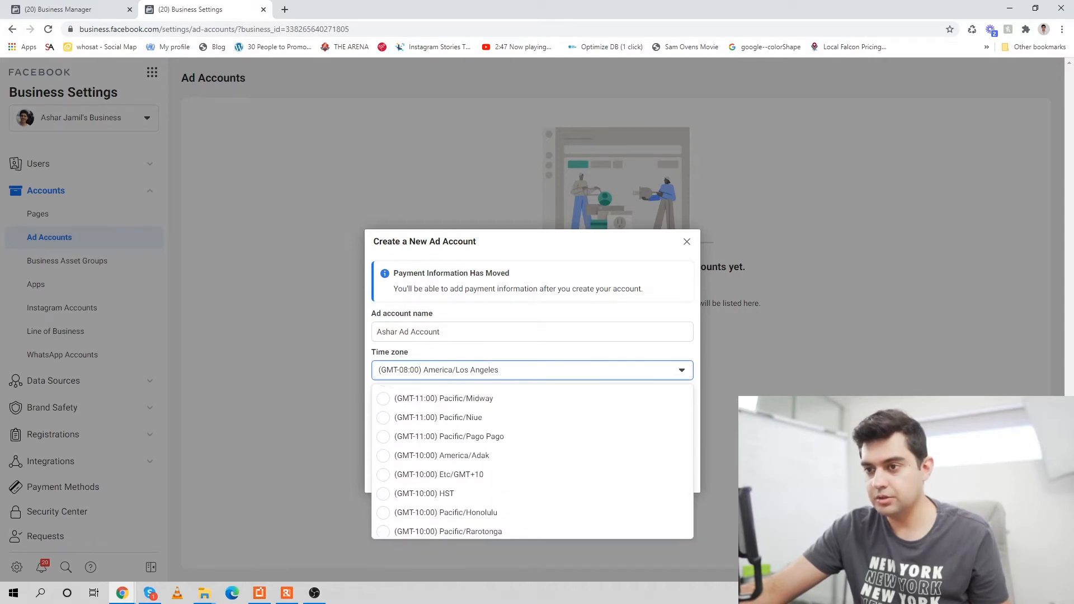
{"action": "scroll", "coordinate": [531, 456], "scroll_direction": "down", "scroll_amount": 10}
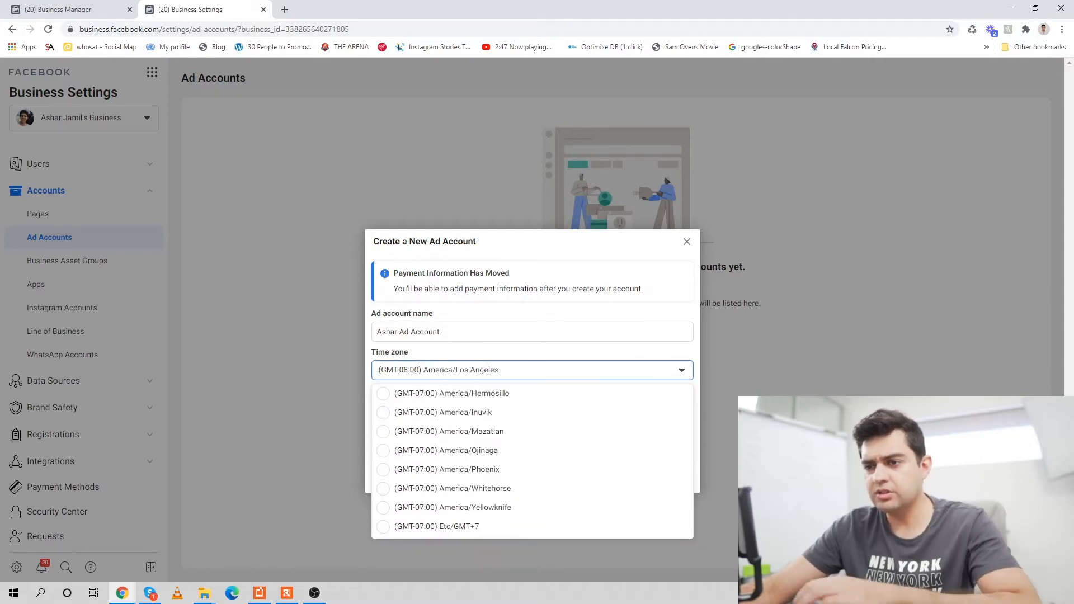
{"action": "scroll", "coordinate": [531, 456], "scroll_direction": "down", "scroll_amount": 15}
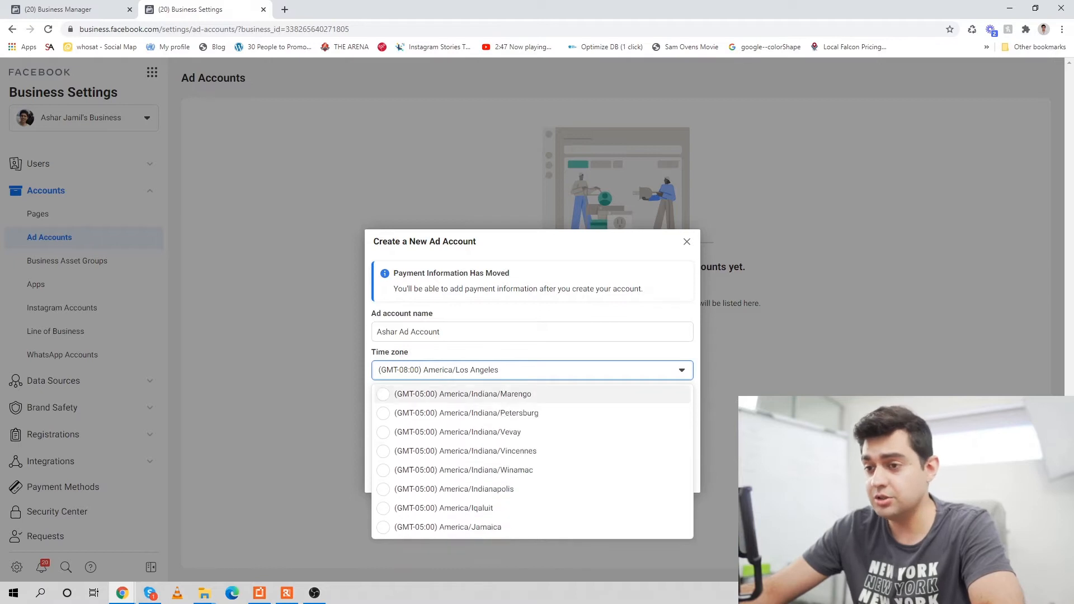
{"action": "scroll", "coordinate": [531, 464], "scroll_direction": "up", "scroll_amount": 10}
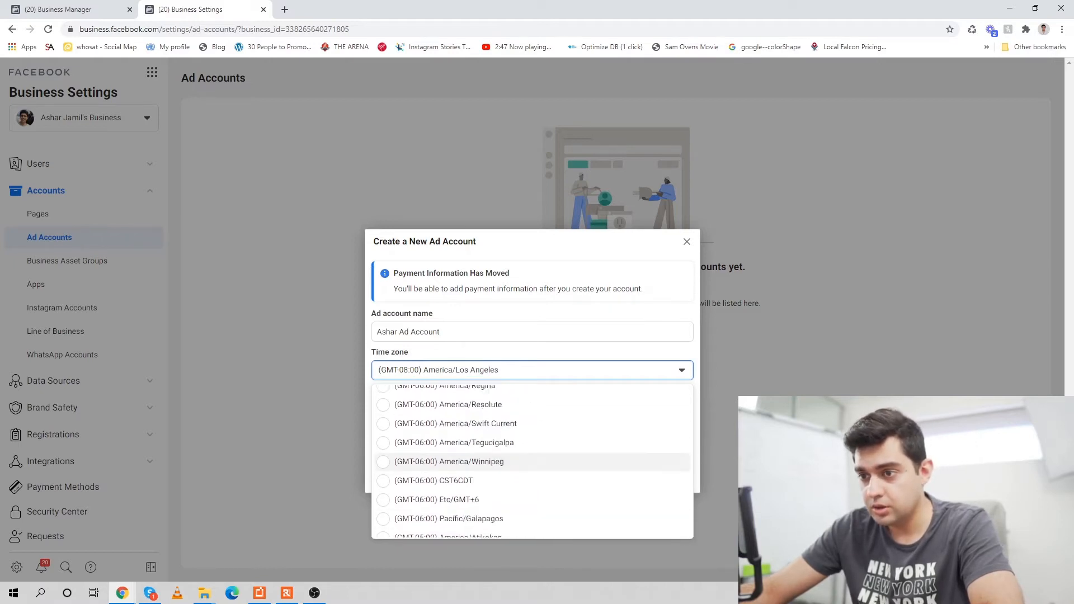
{"action": "scroll", "coordinate": [531, 464], "scroll_direction": "down", "scroll_amount": 12}
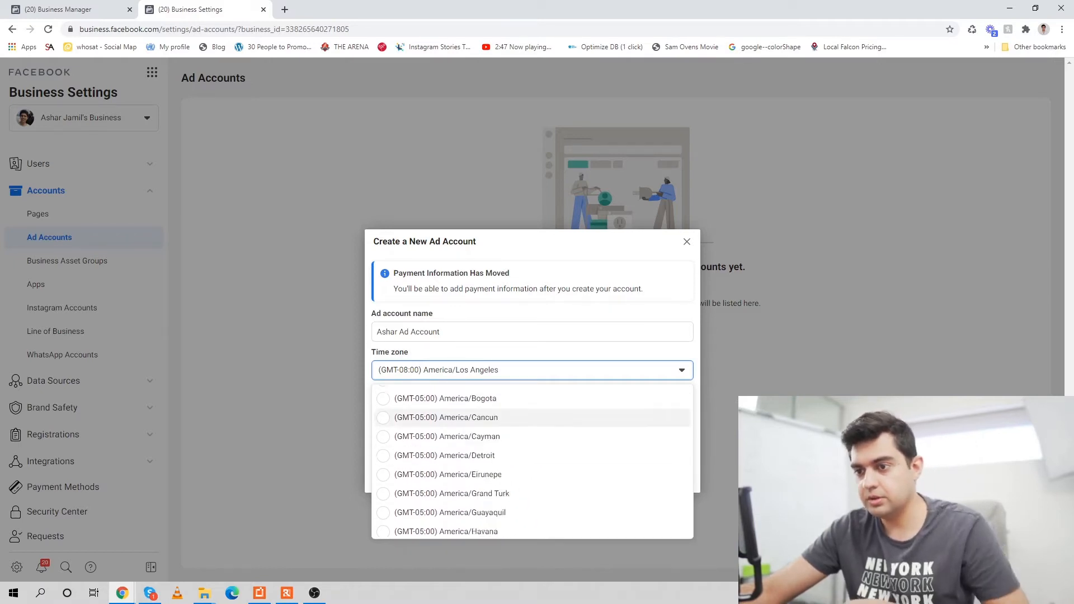
{"action": "scroll", "coordinate": [531, 484], "scroll_direction": "down", "scroll_amount": 15}
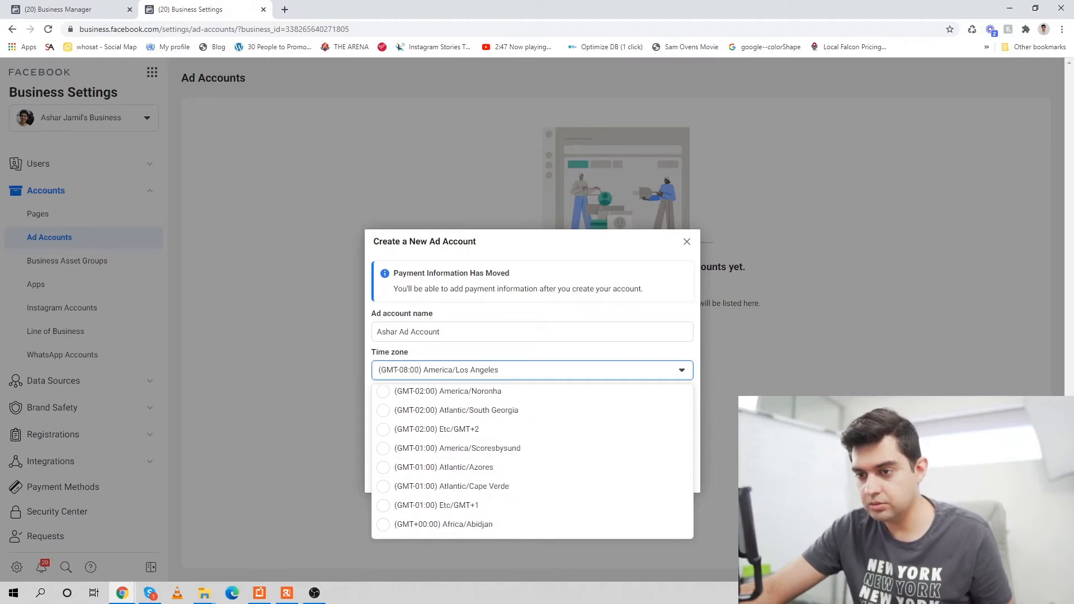
{"action": "scroll", "coordinate": [531, 491], "scroll_direction": "down", "scroll_amount": 3}
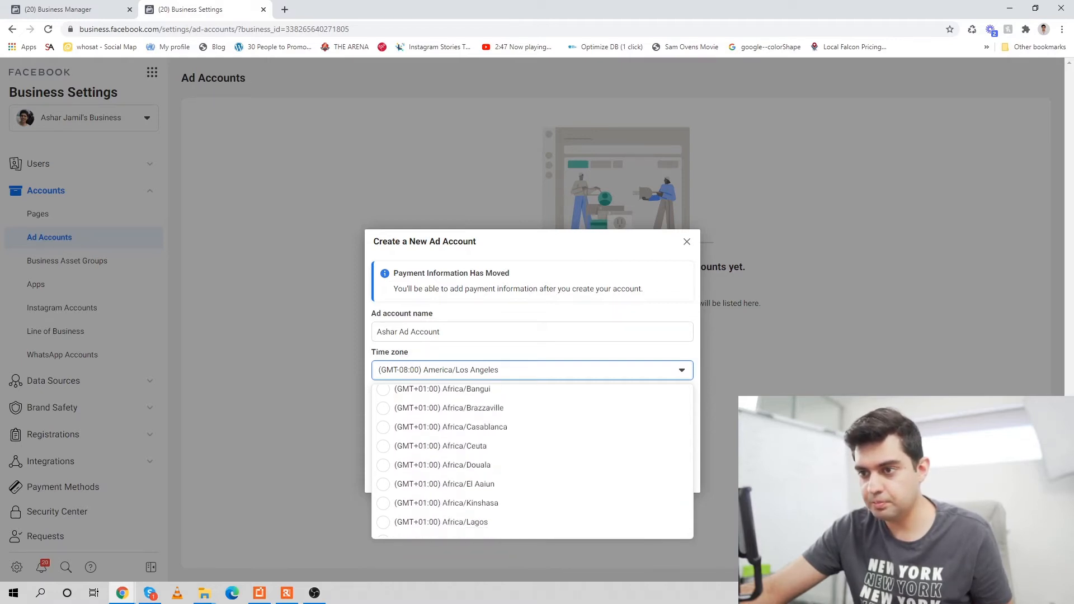
{"action": "scroll", "coordinate": [531, 491], "scroll_direction": "down", "scroll_amount": 7}
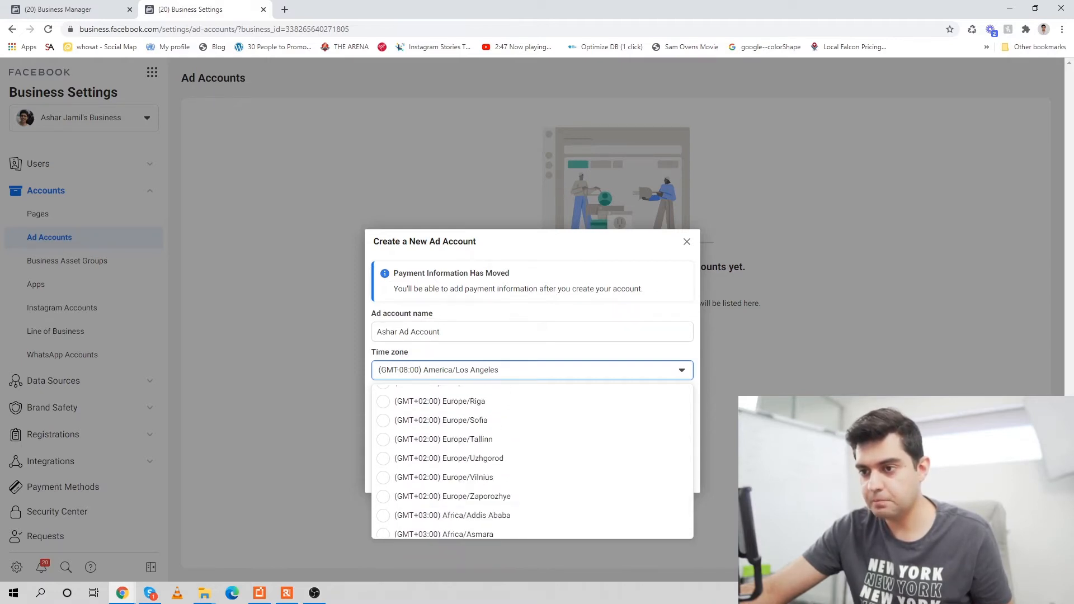
{"action": "scroll", "coordinate": [531, 492], "scroll_direction": "up", "scroll_amount": 3}
{"action": "scroll", "coordinate": [531, 492], "scroll_direction": "down", "scroll_amount": 10}
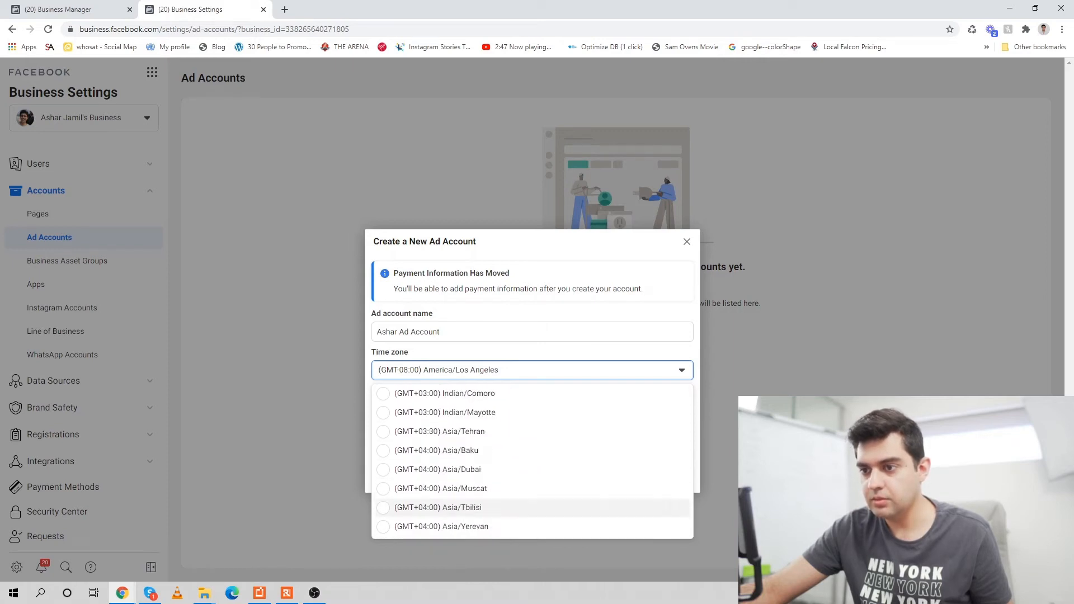
{"action": "scroll", "coordinate": [531, 507], "scroll_direction": "down", "scroll_amount": 3}
{"action": "scroll", "coordinate": [531, 492], "scroll_direction": "down", "scroll_amount": 4}
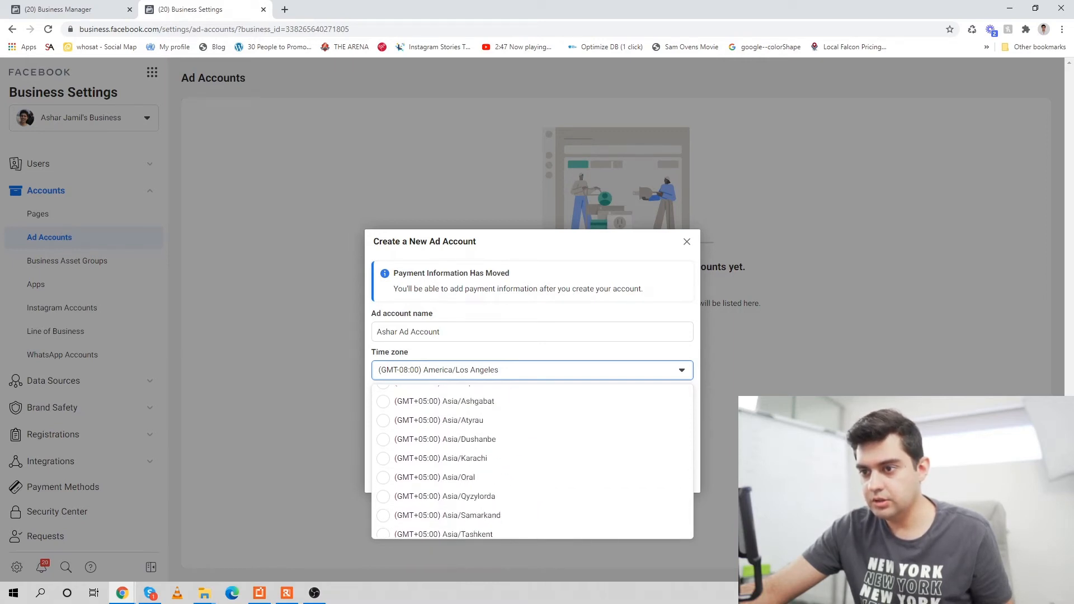
{"action": "scroll", "coordinate": [531, 490], "scroll_direction": "down", "scroll_amount": 4}
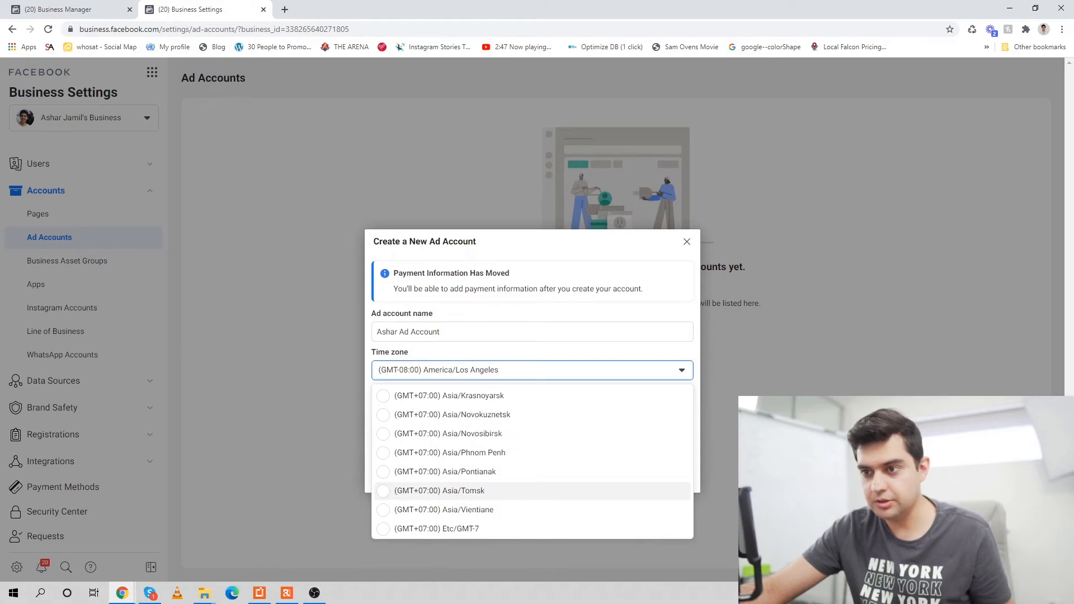
{"action": "scroll", "coordinate": [532, 491], "scroll_direction": "down", "scroll_amount": 3}
{"action": "scroll", "coordinate": [531, 502], "scroll_direction": "up", "scroll_amount": 3}
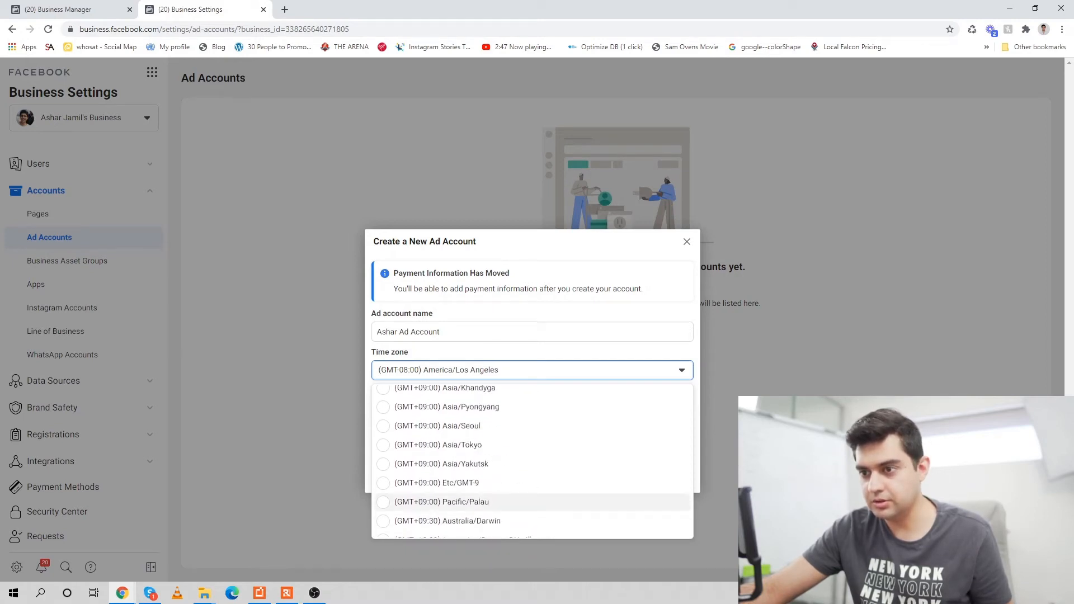
{"action": "scroll", "coordinate": [532, 501], "scroll_direction": "down", "scroll_amount": 3}
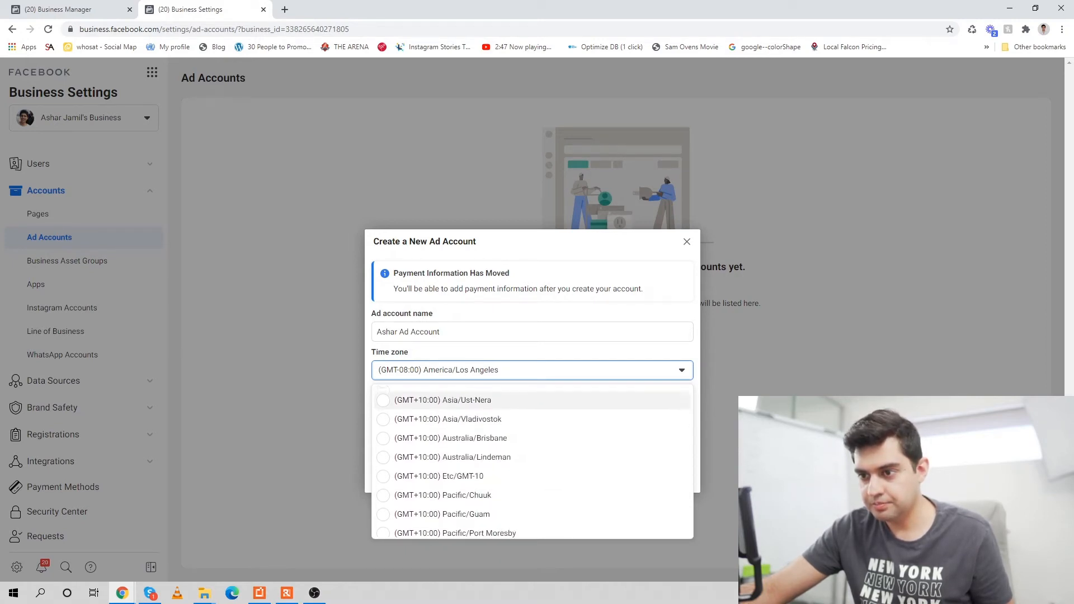
{"action": "scroll", "coordinate": [531, 503], "scroll_direction": "down", "scroll_amount": 3}
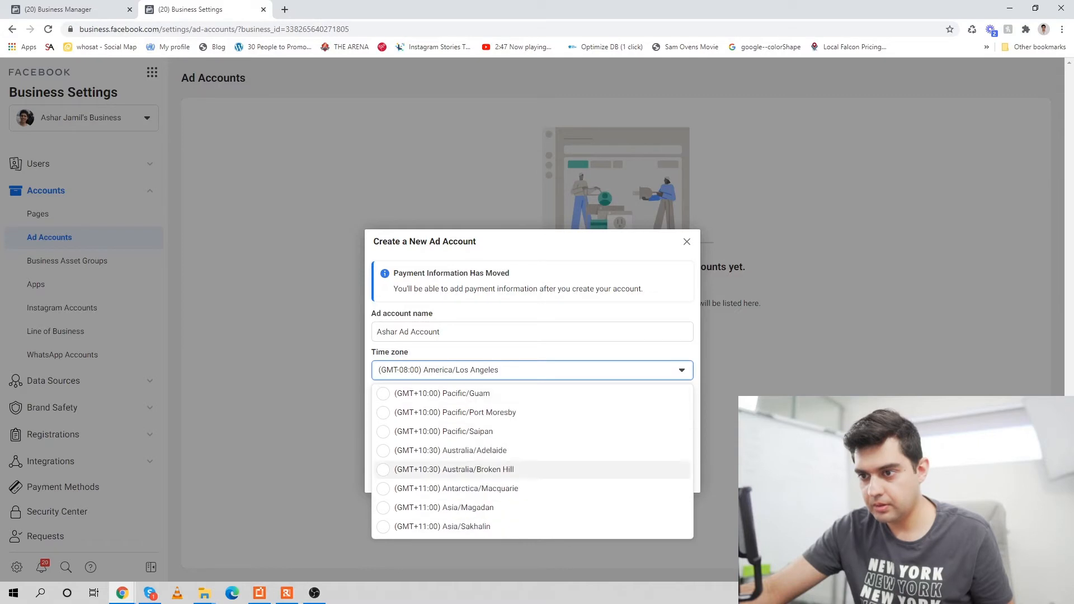
{"action": "left_click", "coordinate": [531, 450]}
- Set the new ad account's currency to AUD – Australian Dollar
{"action": "left_click", "coordinate": [532, 408]}
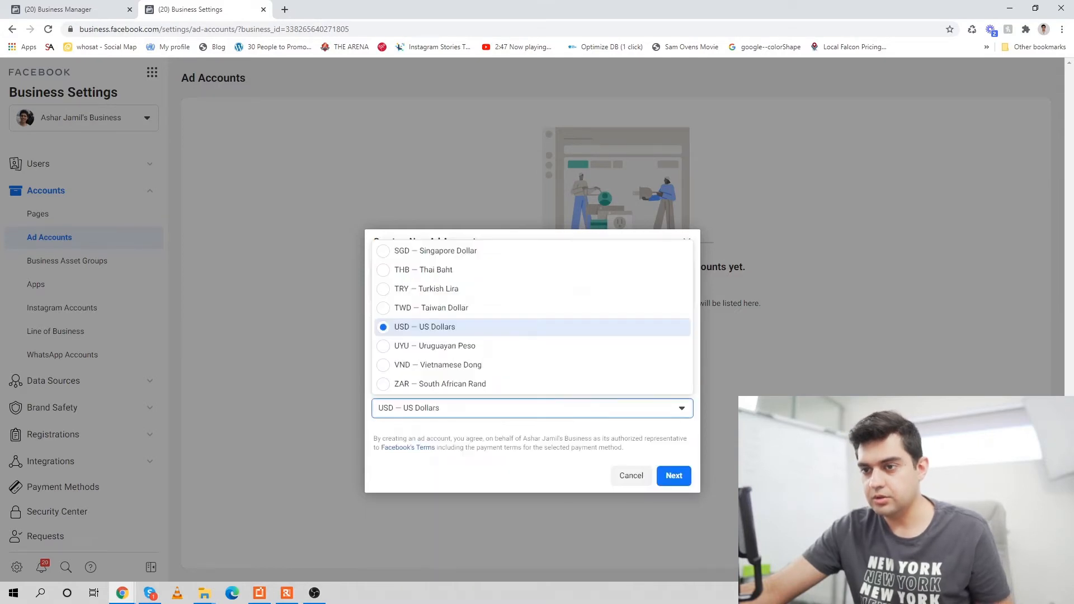
{"action": "scroll", "coordinate": [531, 345], "scroll_direction": "up", "scroll_amount": 15}
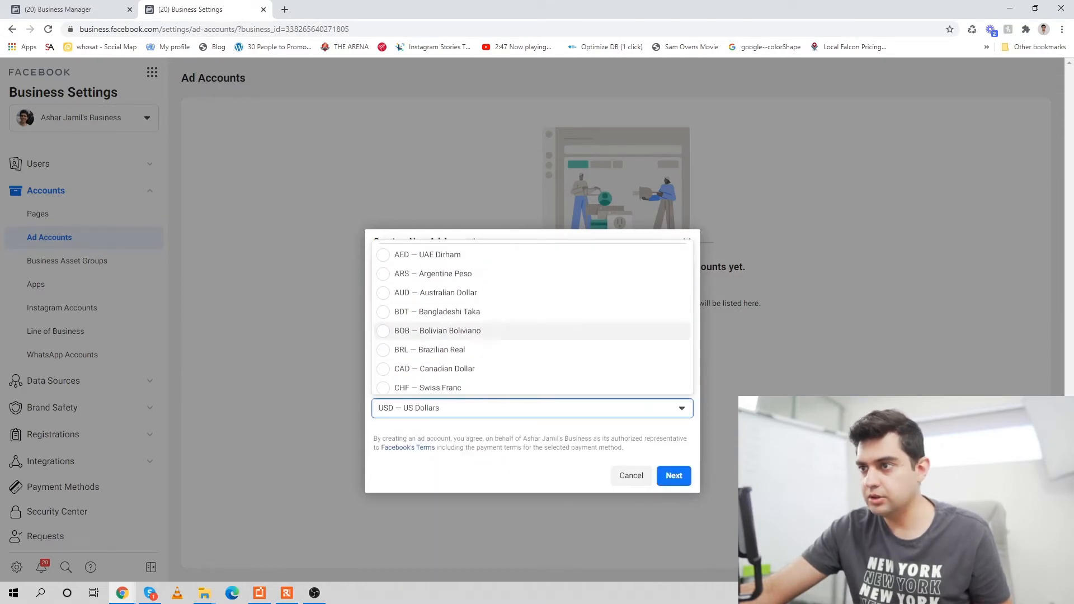
{"action": "left_click", "coordinate": [435, 293]}
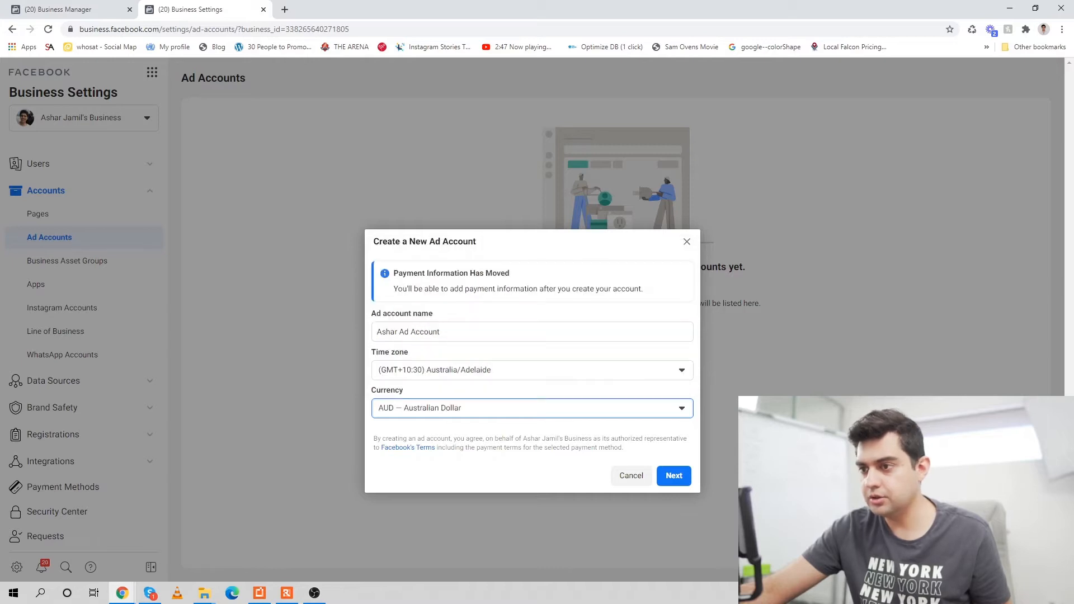
- Specify that the ad account will be used for My business and create it
{"action": "left_click", "coordinate": [674, 475]}
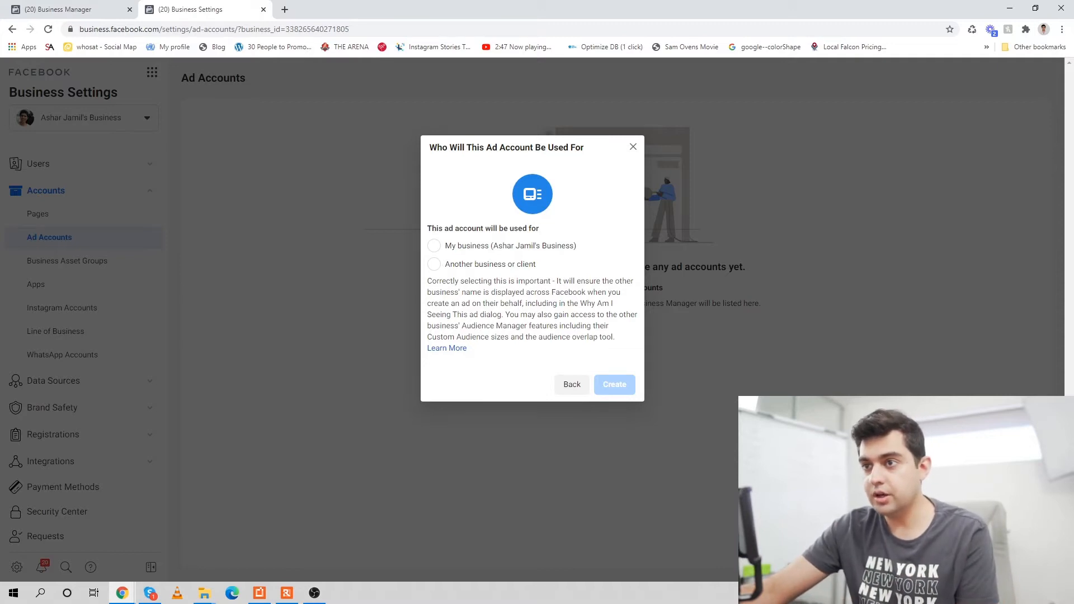
{"action": "left_click", "coordinate": [434, 245]}
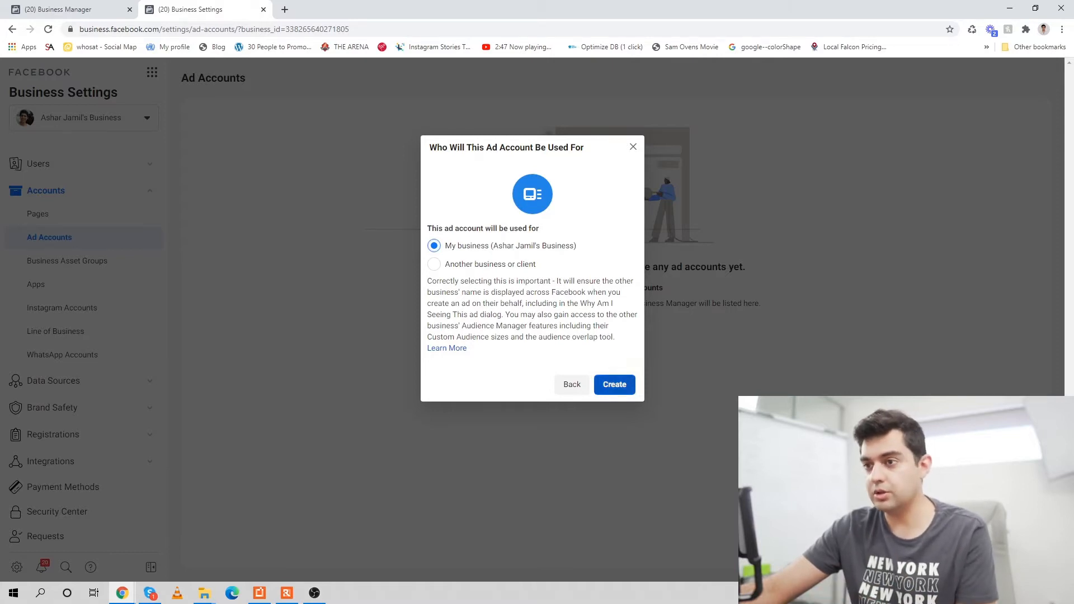
{"action": "left_click", "coordinate": [600, 386]}
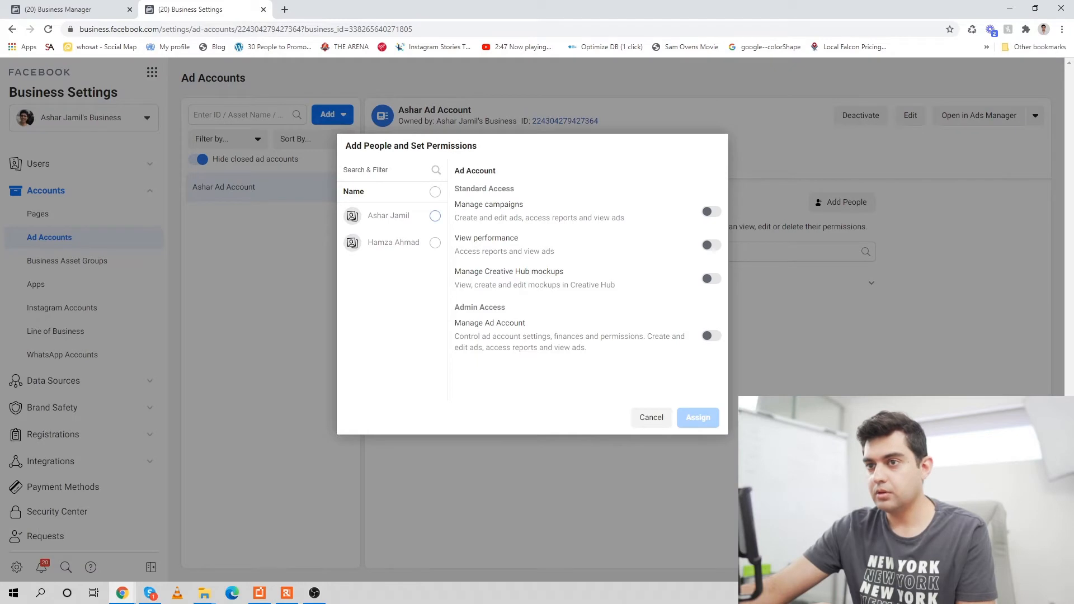
- Assign the owner the Manage campaigns and Manage Ad Account permissions, and exit without adding payment information
{"action": "left_click", "coordinate": [435, 216]}
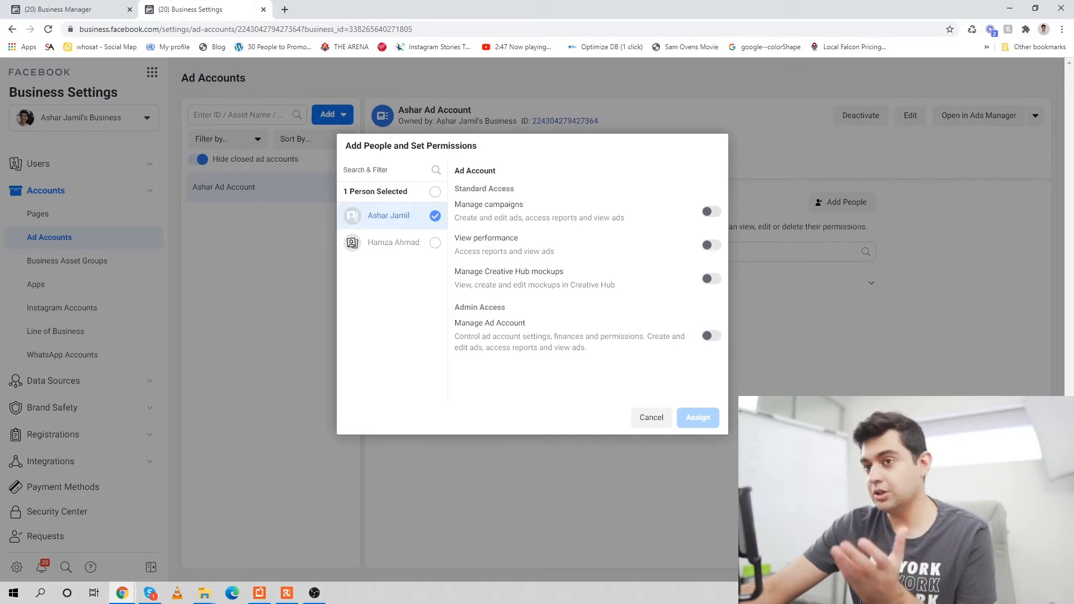
{"action": "left_click", "coordinate": [711, 211]}
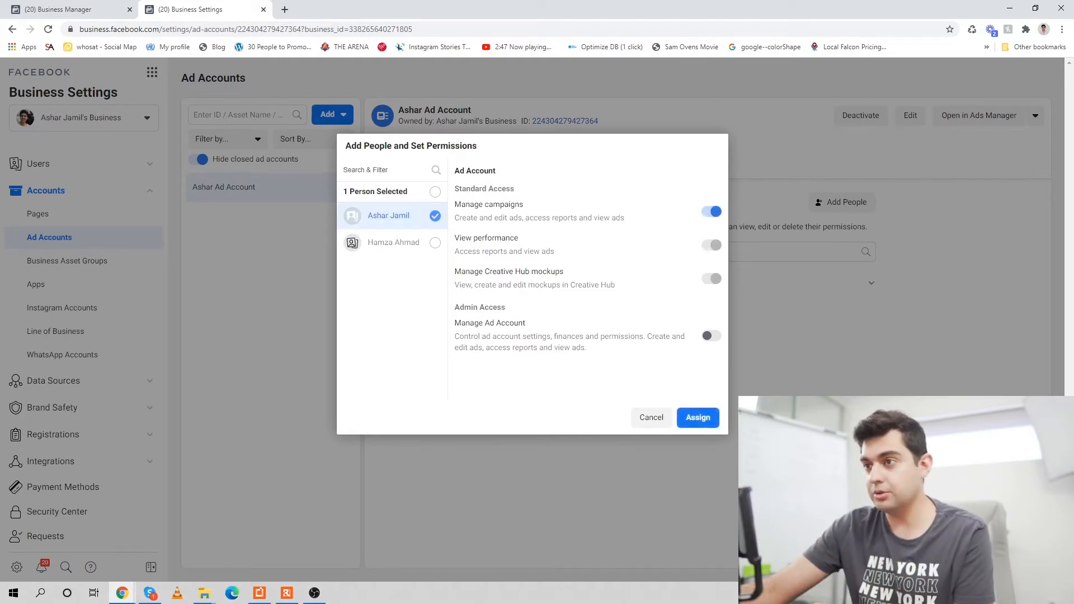
{"action": "left_click", "coordinate": [711, 335]}
{"action": "left_click", "coordinate": [697, 418]}
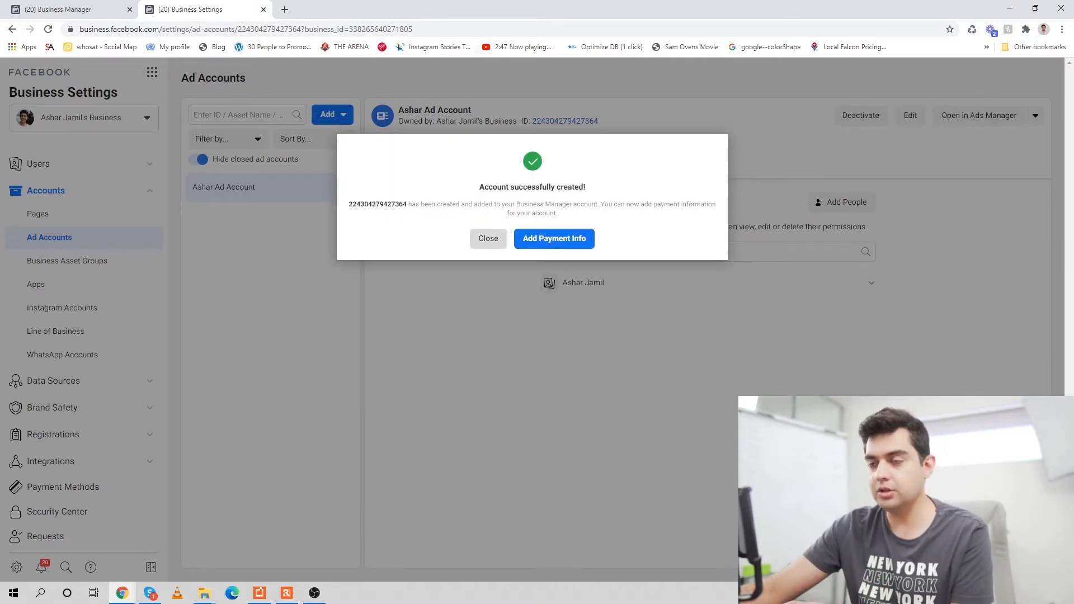
{"action": "left_click", "coordinate": [488, 239]}
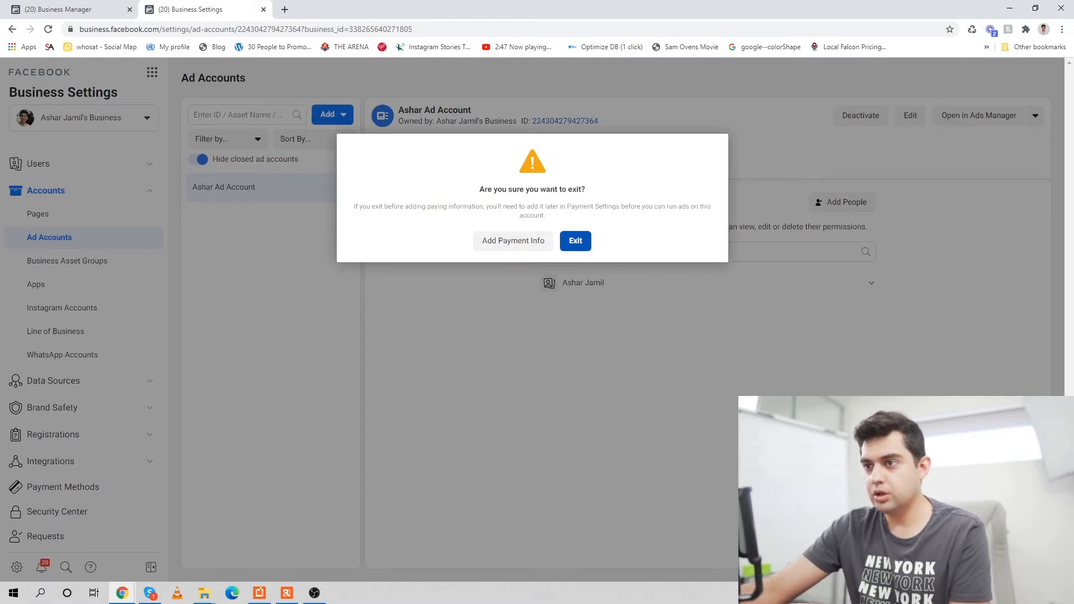
{"action": "left_click", "coordinate": [575, 241]}
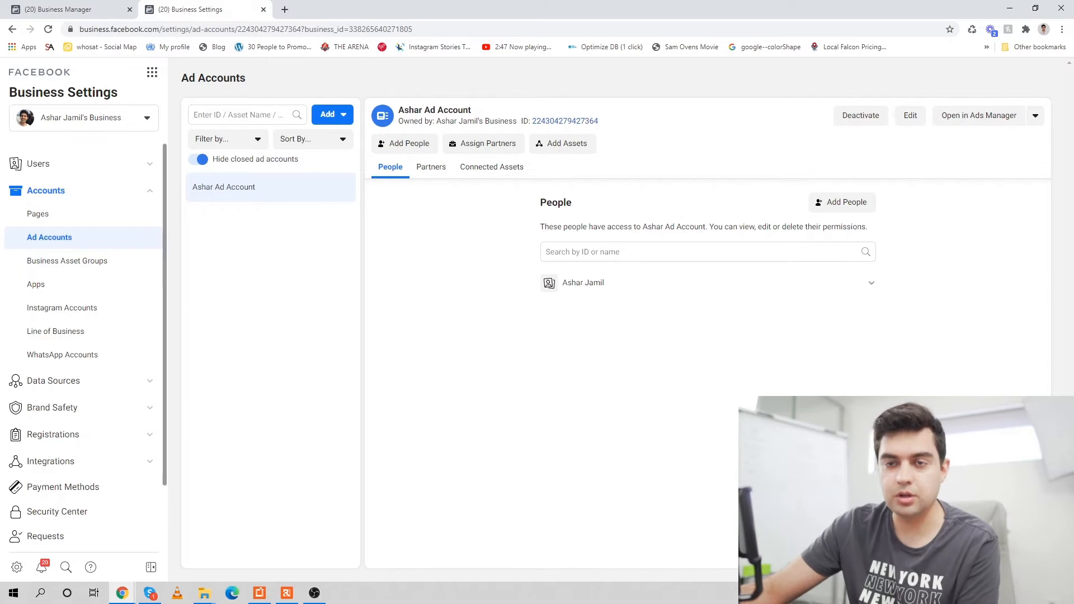
- Open the business's Pixels list under Data Sources
{"action": "scroll", "coordinate": [83, 378], "scroll_direction": "down", "scroll_amount": 1}
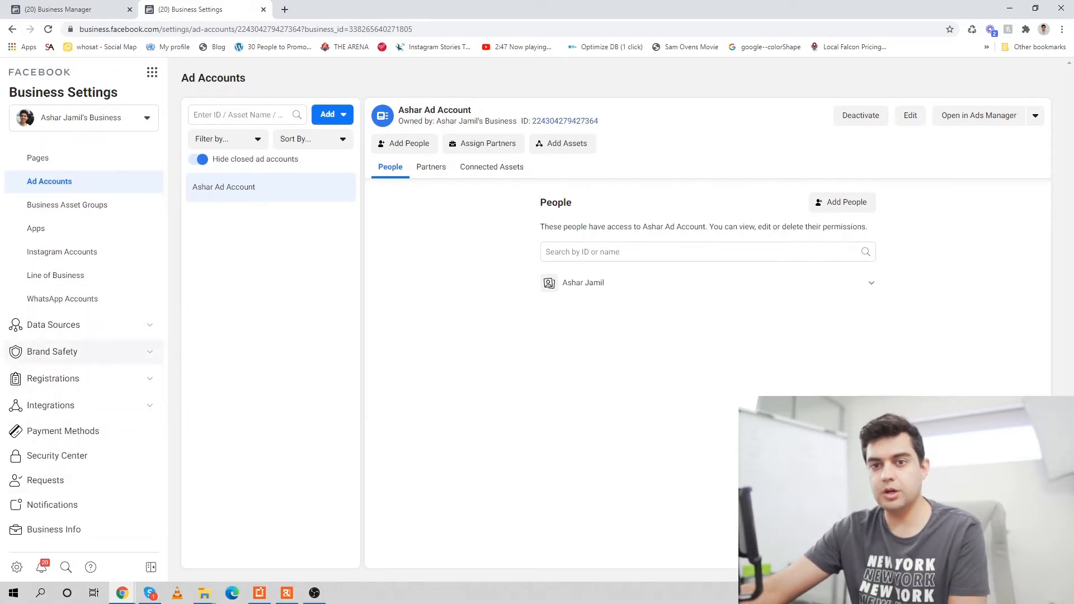
{"action": "scroll", "coordinate": [84, 351], "scroll_direction": "up", "scroll_amount": 1}
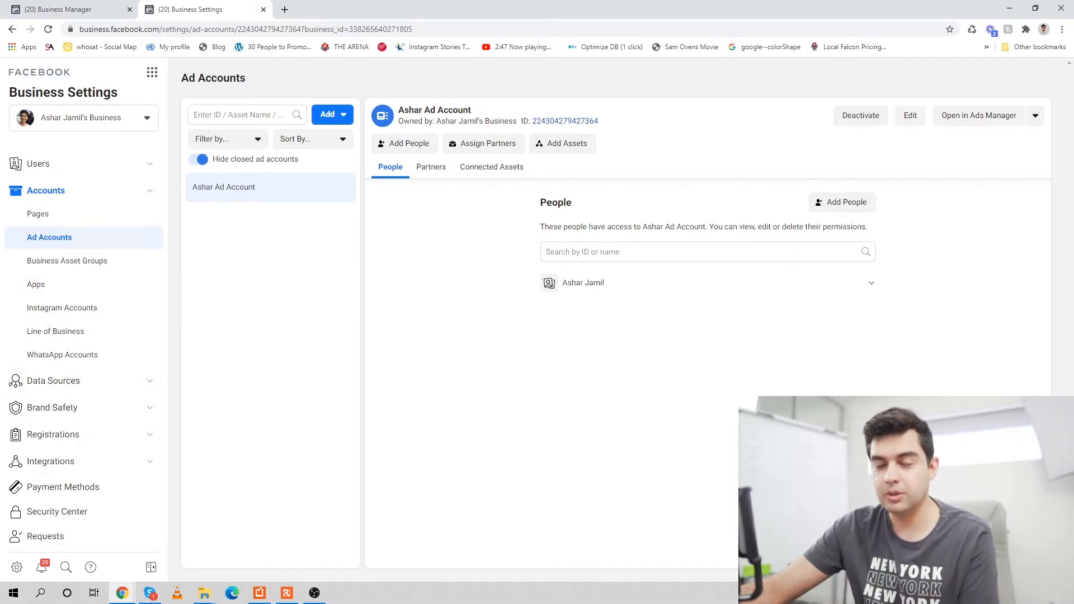
{"action": "scroll", "coordinate": [84, 336], "scroll_direction": "down", "scroll_amount": 1}
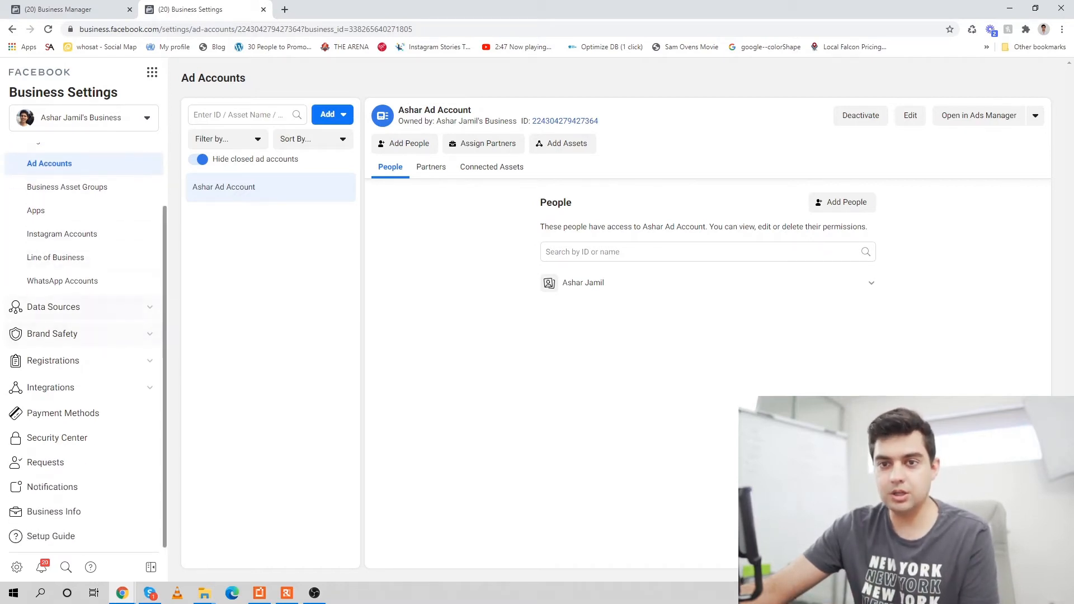
{"action": "left_click", "coordinate": [54, 306]}
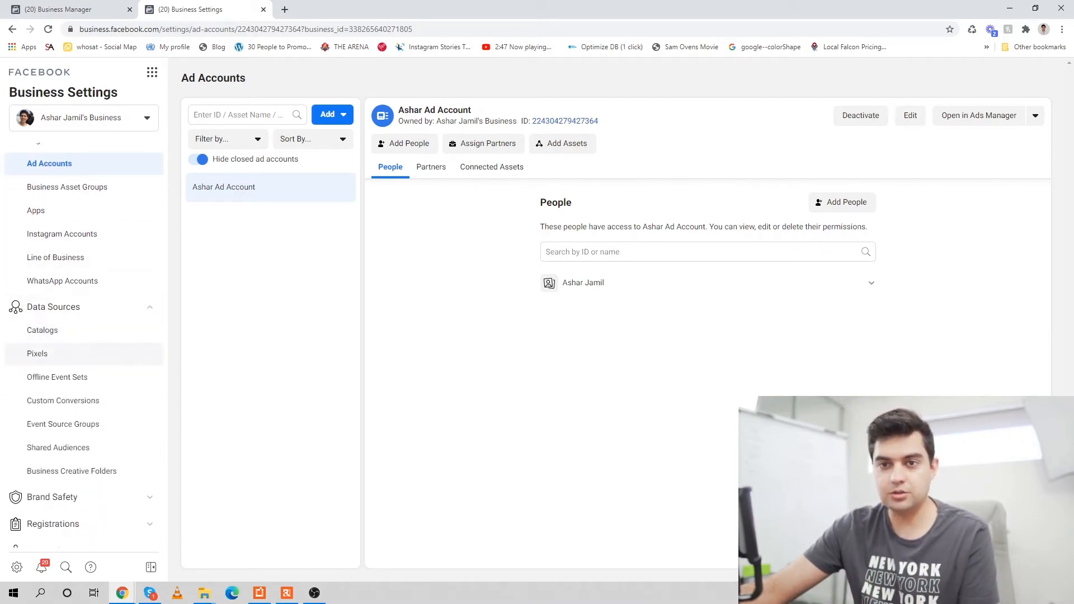
{"action": "left_click", "coordinate": [37, 353]}
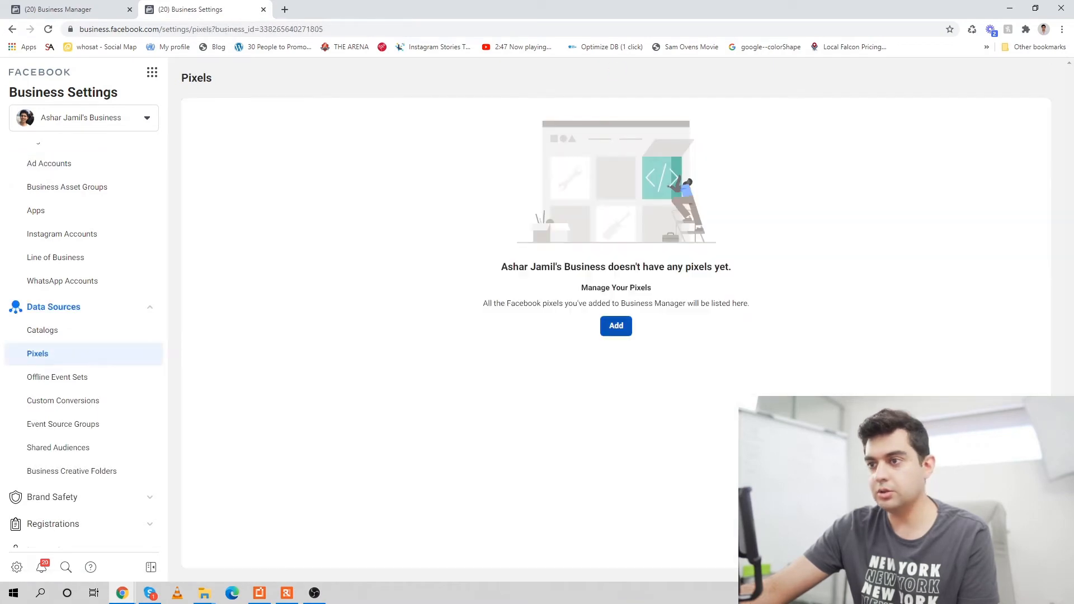
- Open facebook.com in a new browser tab and go to its Ads section
{"action": "left_click", "coordinate": [71, 9]}
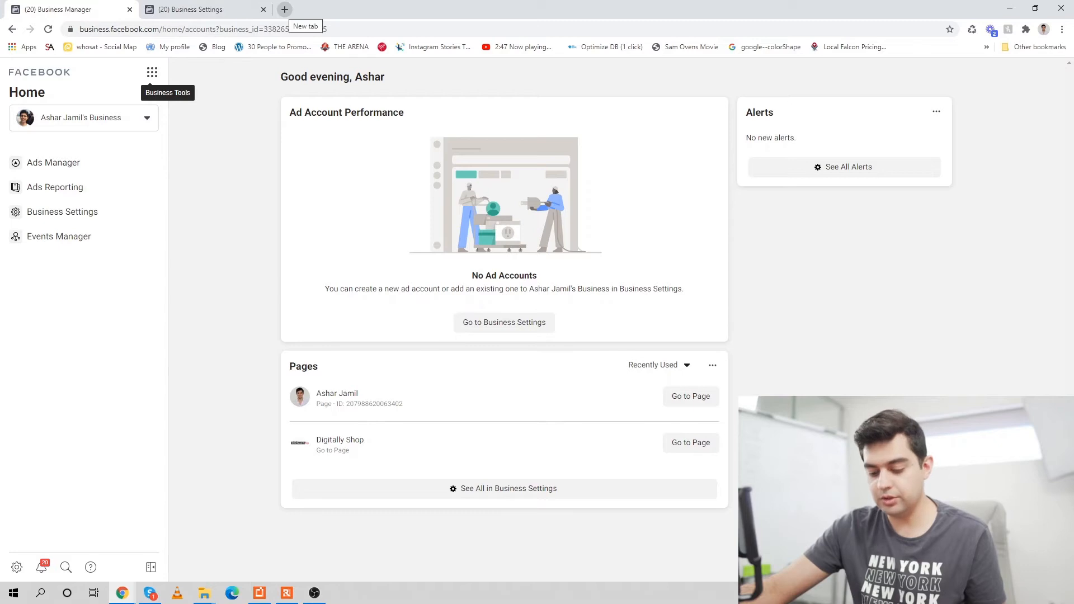
{"action": "left_click", "coordinate": [284, 10]}
{"action": "type", "text": "face"}
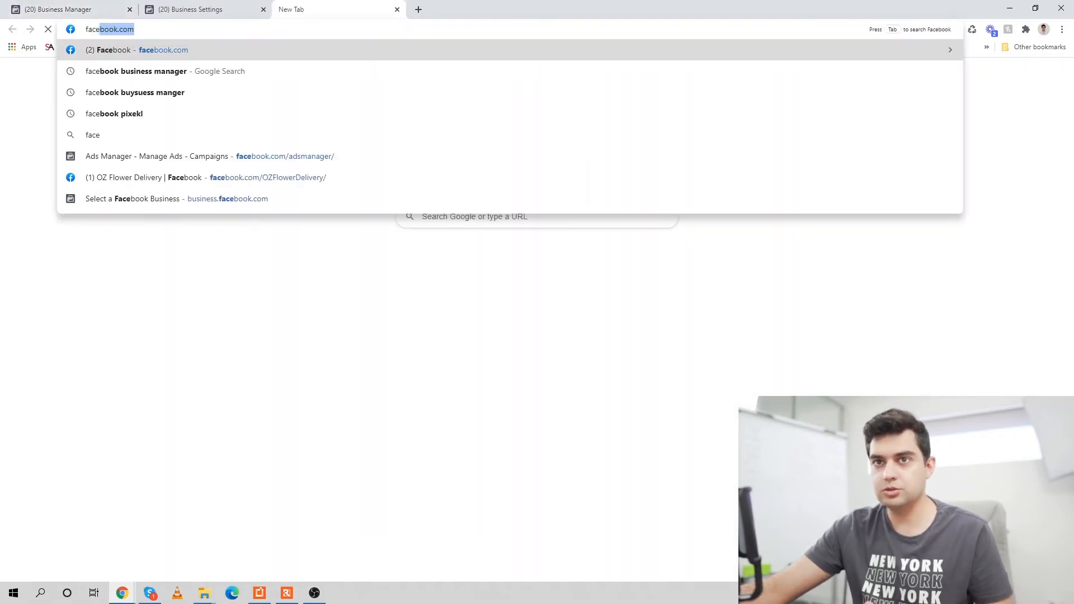
{"action": "key", "text": "Return"}
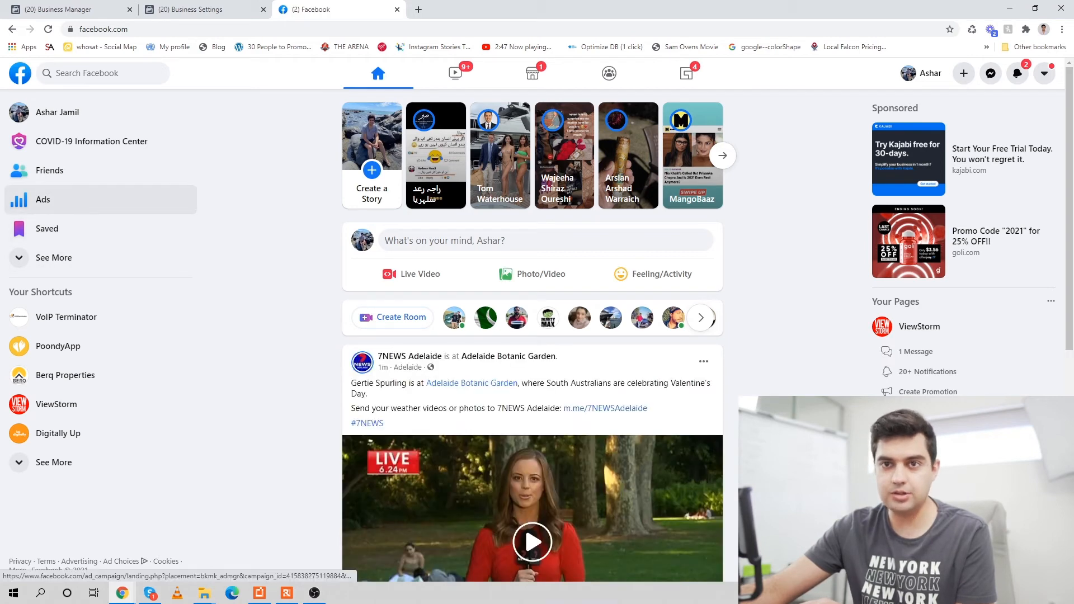
{"action": "left_click", "coordinate": [43, 199]}
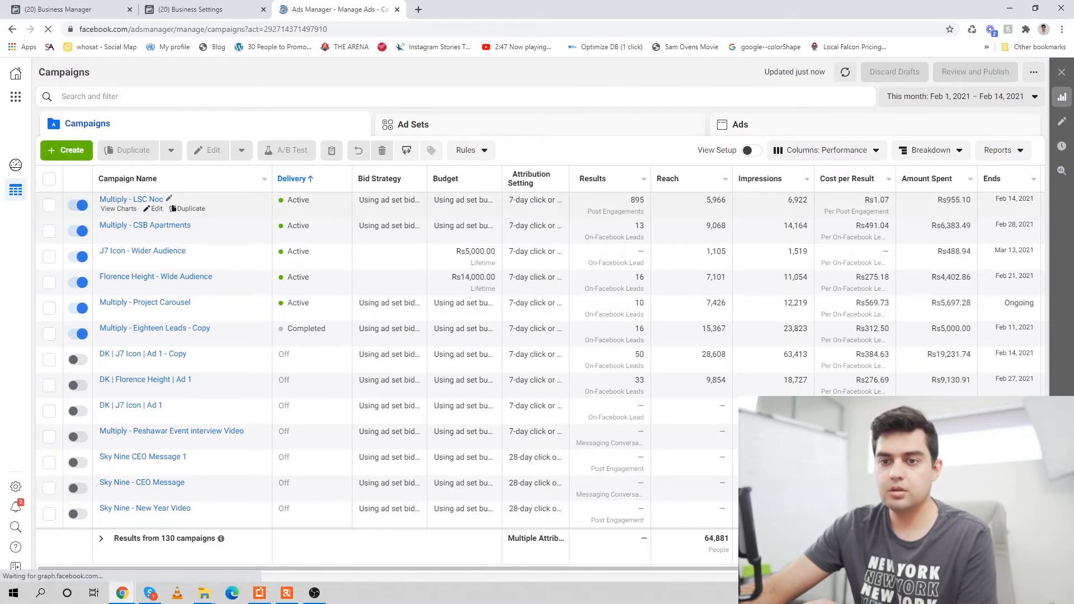
- Switch Ads Manager from the owner's personal ad account to the newly created ad account under the owner's business
{"action": "scroll", "coordinate": [167, 347], "scroll_direction": "down", "scroll_amount": 2}
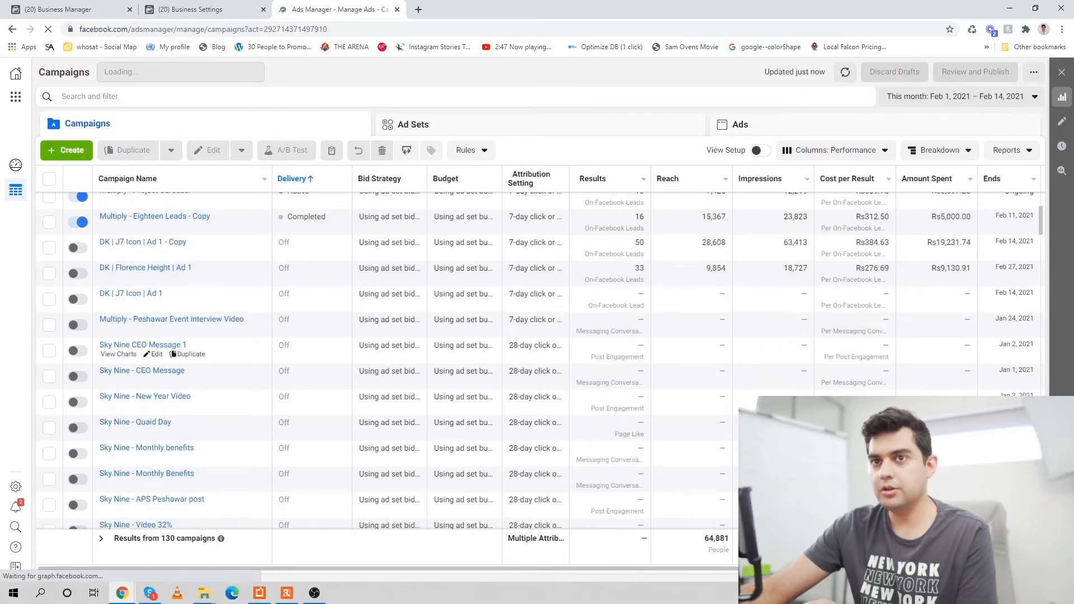
{"action": "left_click", "coordinate": [180, 72]}
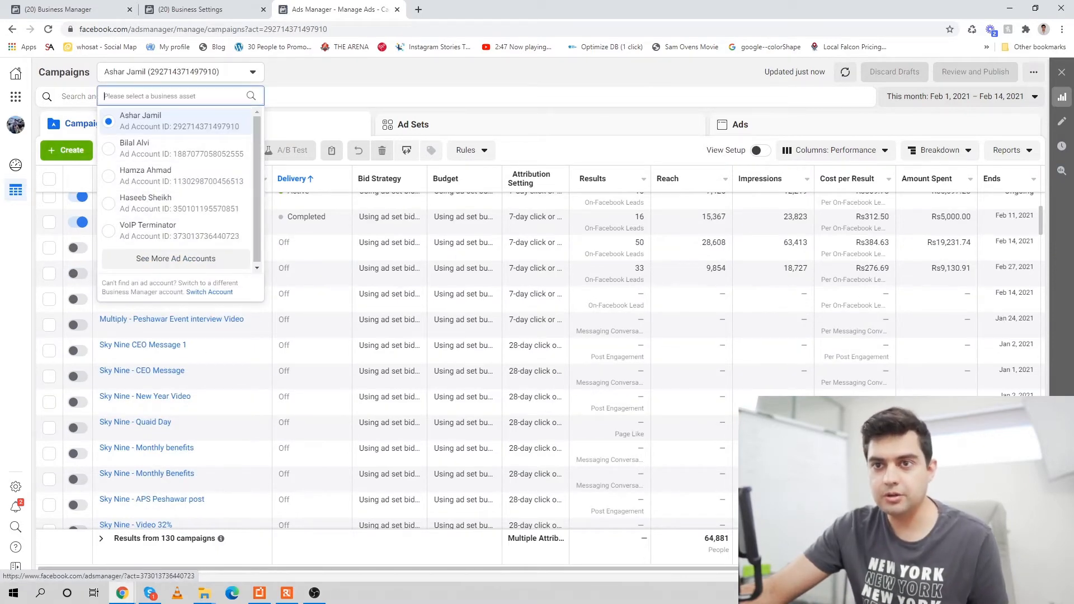
{"action": "left_click", "coordinate": [175, 258]}
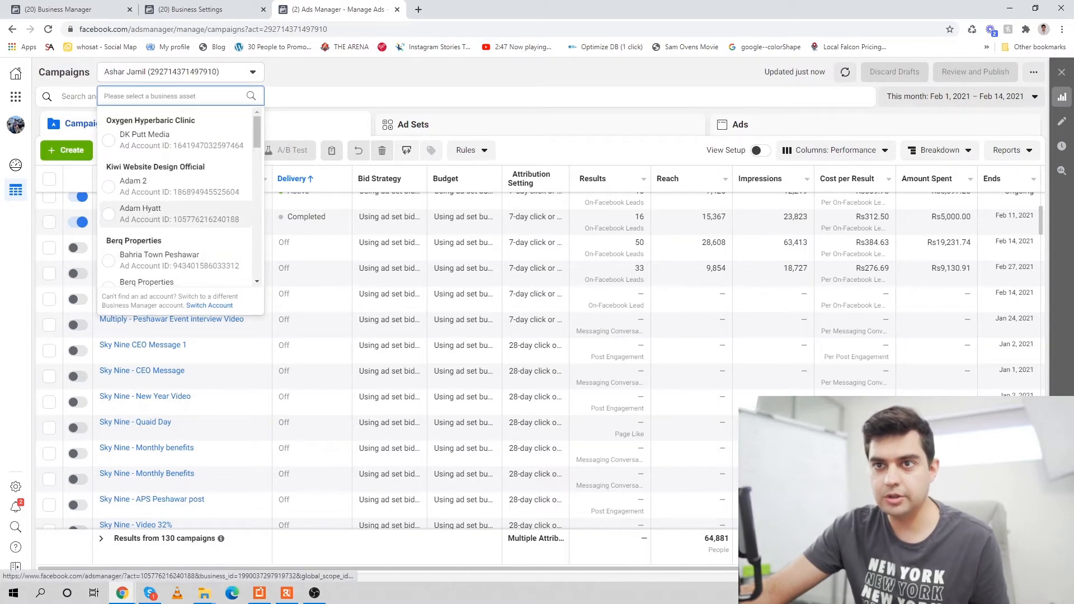
{"action": "scroll", "coordinate": [175, 258], "scroll_direction": "down", "scroll_amount": 3}
{"action": "scroll", "coordinate": [179, 199], "scroll_direction": "down", "scroll_amount": 5}
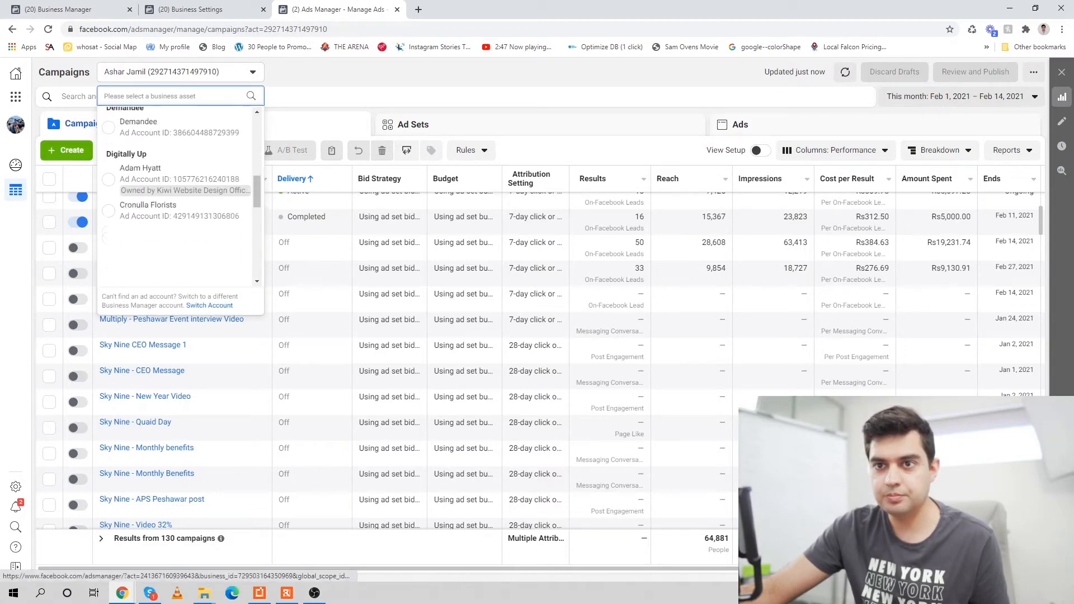
{"action": "scroll", "coordinate": [179, 198], "scroll_direction": "down", "scroll_amount": 2}
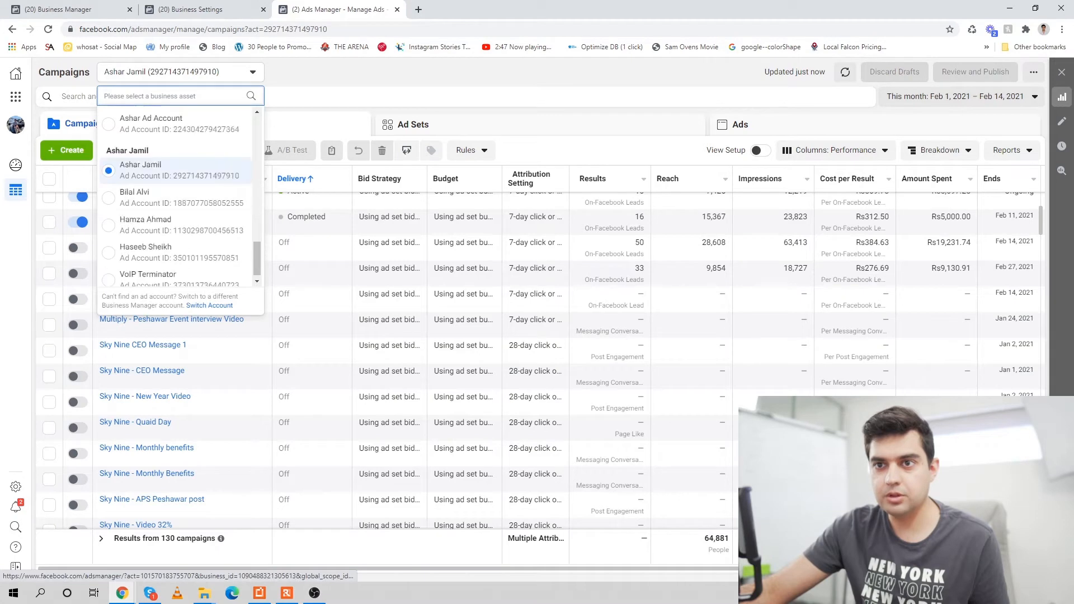
{"action": "scroll", "coordinate": [179, 234], "scroll_direction": "down", "scroll_amount": 2}
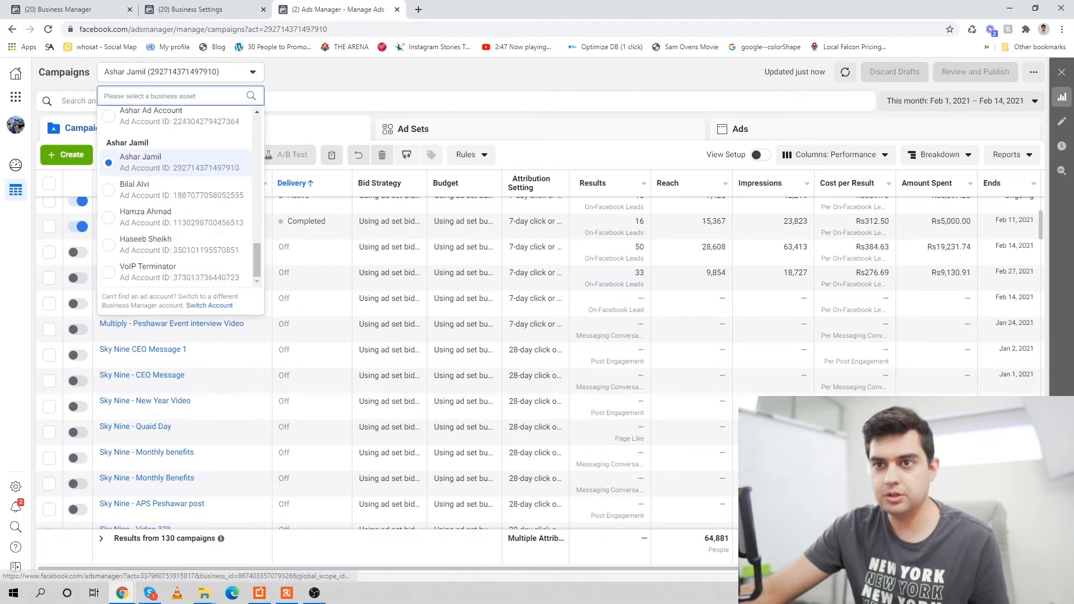
{"action": "scroll", "coordinate": [179, 235], "scroll_direction": "up", "scroll_amount": 4}
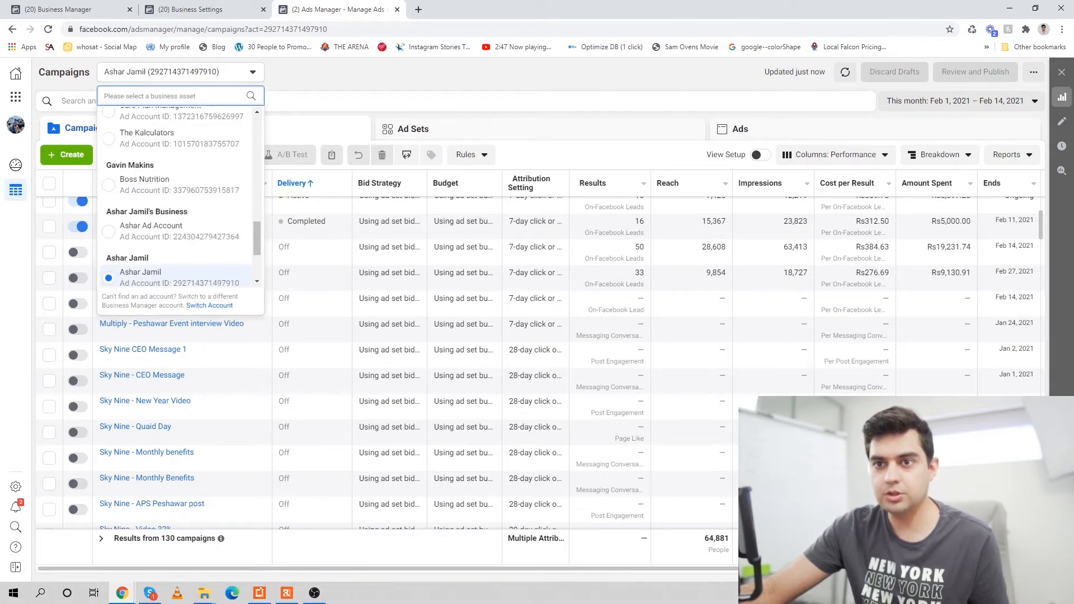
{"action": "scroll", "coordinate": [179, 234], "scroll_direction": "down", "scroll_amount": 1}
{"action": "left_click", "coordinate": [179, 227]}
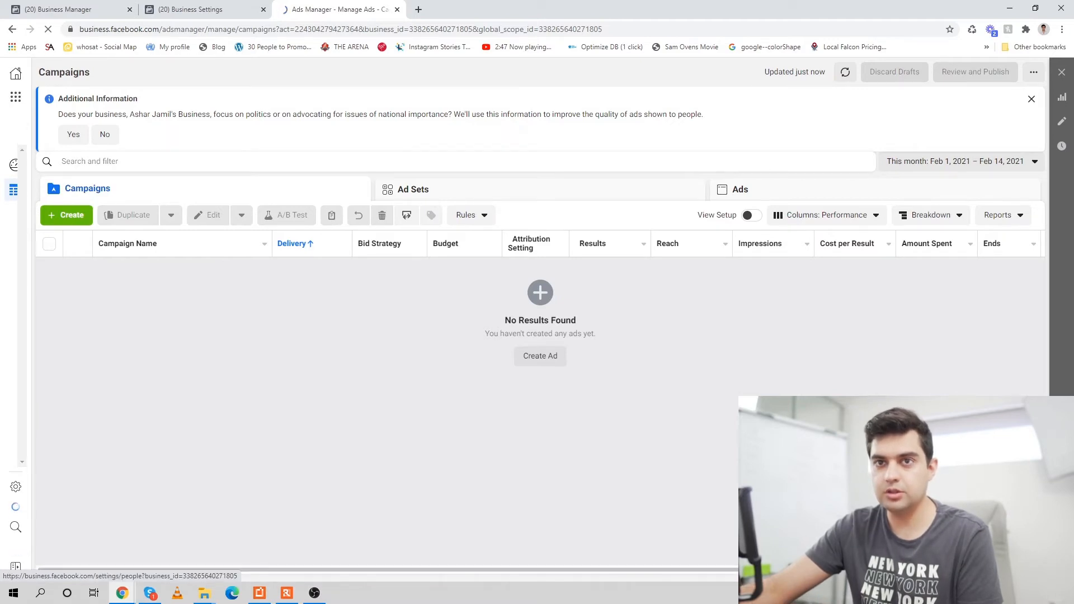
- Open Events Manager for the new ad account and start connecting a new data source
{"action": "left_click", "coordinate": [15, 97]}
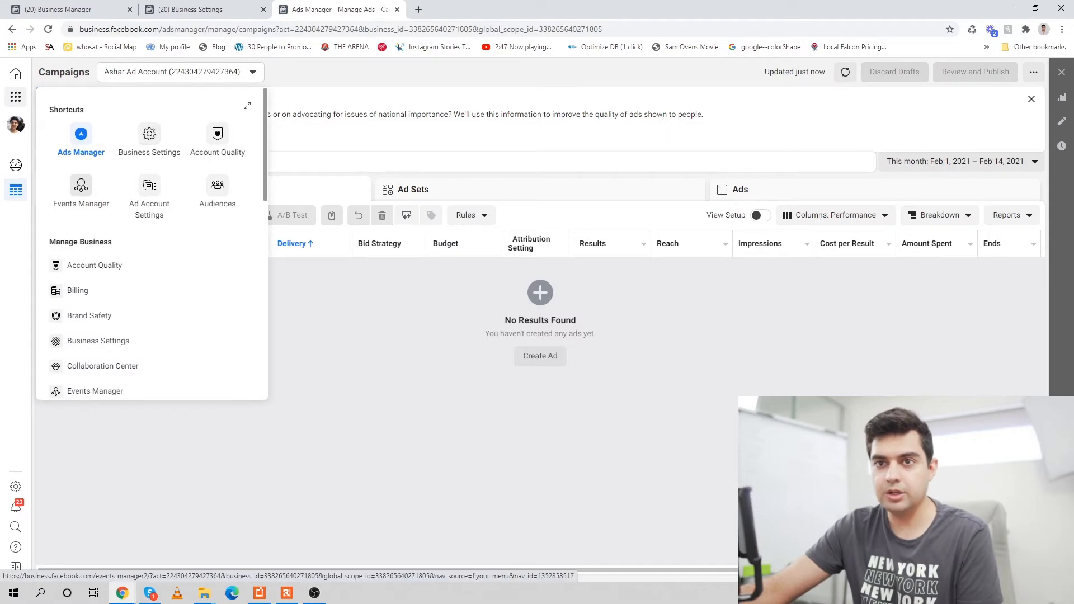
{"action": "left_click", "coordinate": [81, 188]}
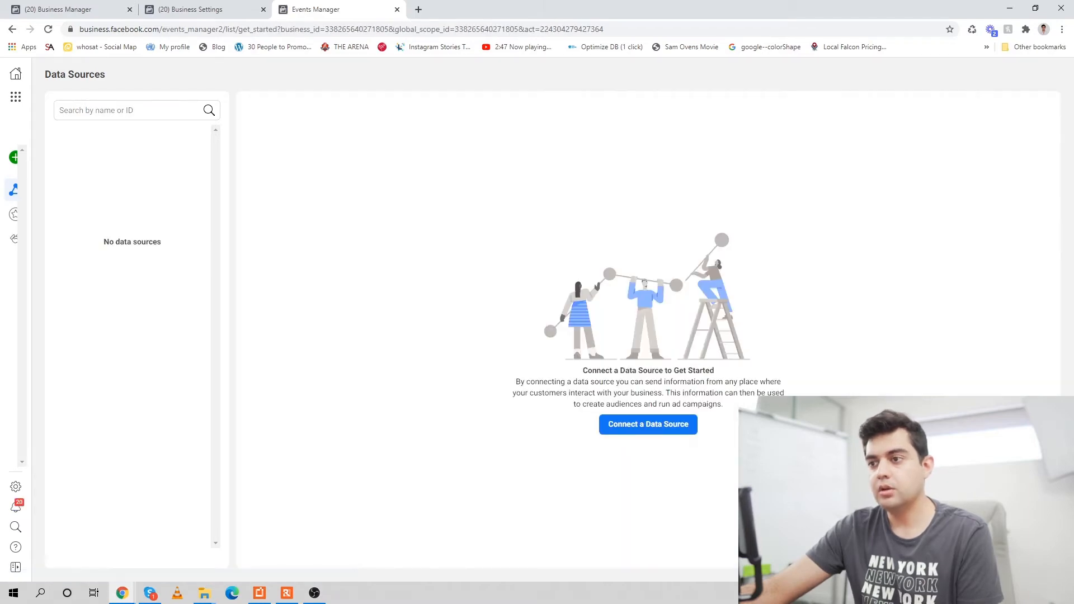
{"action": "mouse_move", "coordinate": [16, 157]}
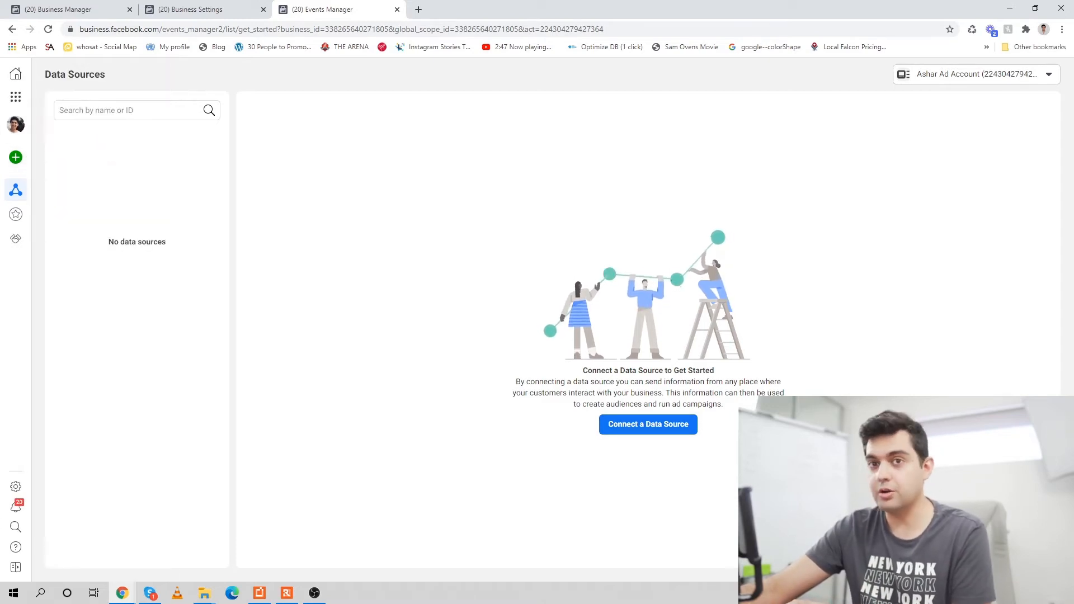
{"action": "left_click", "coordinate": [16, 155]}
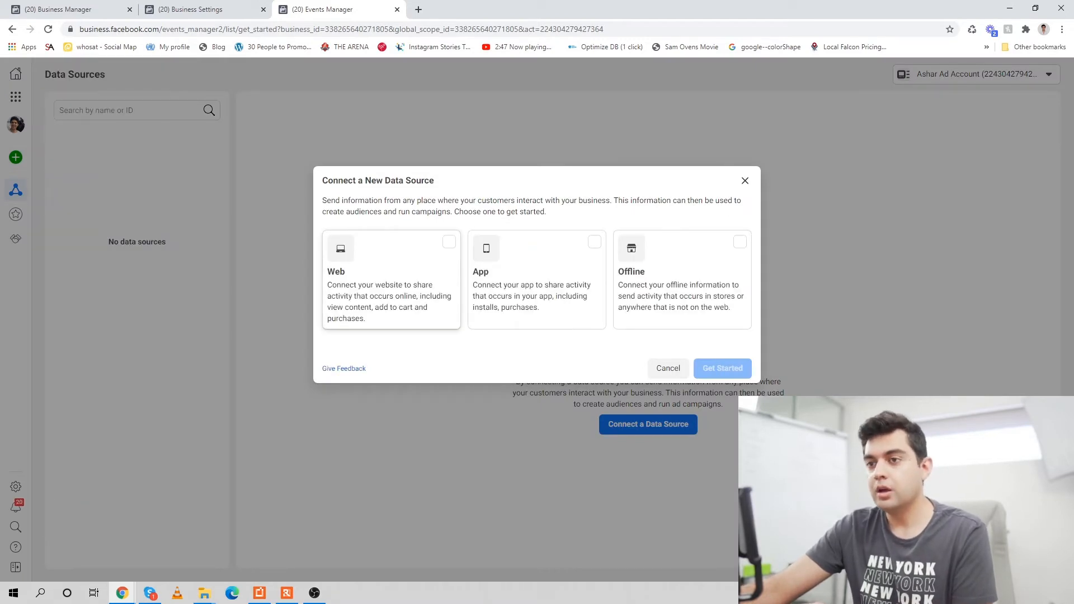
- Choose Web as the data source type and connect it using the Facebook Pixel method
{"action": "left_click", "coordinate": [391, 280]}
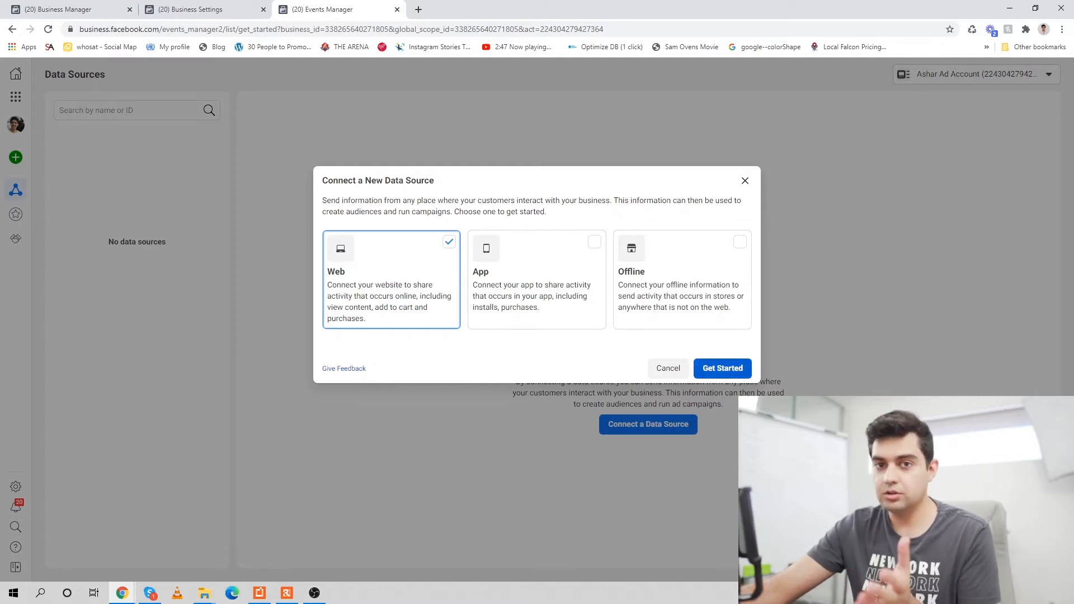
{"action": "left_click", "coordinate": [722, 368]}
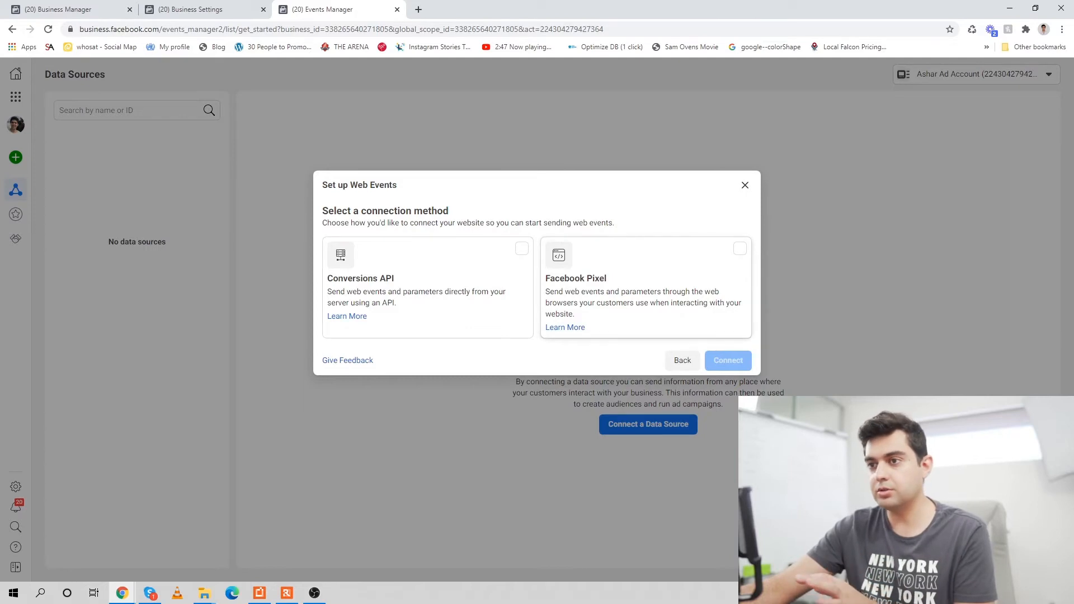
{"action": "left_click", "coordinate": [646, 288]}
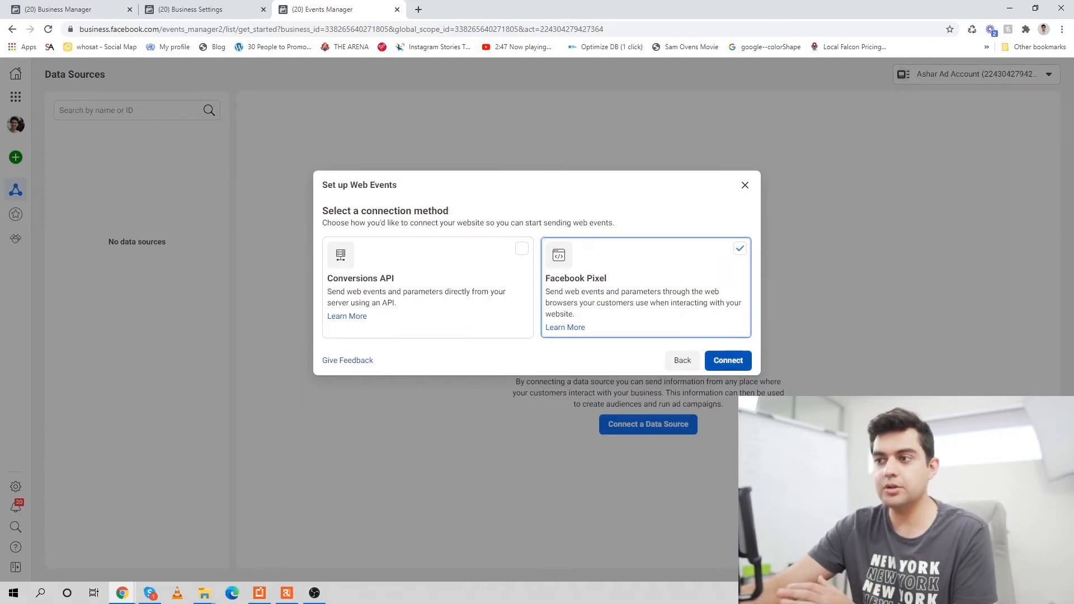
{"action": "left_click", "coordinate": [728, 361]}
- Name the new pixel with the owner's first name in possessive form followed by "Pixel"
{"action": "left_click", "coordinate": [484, 279]}
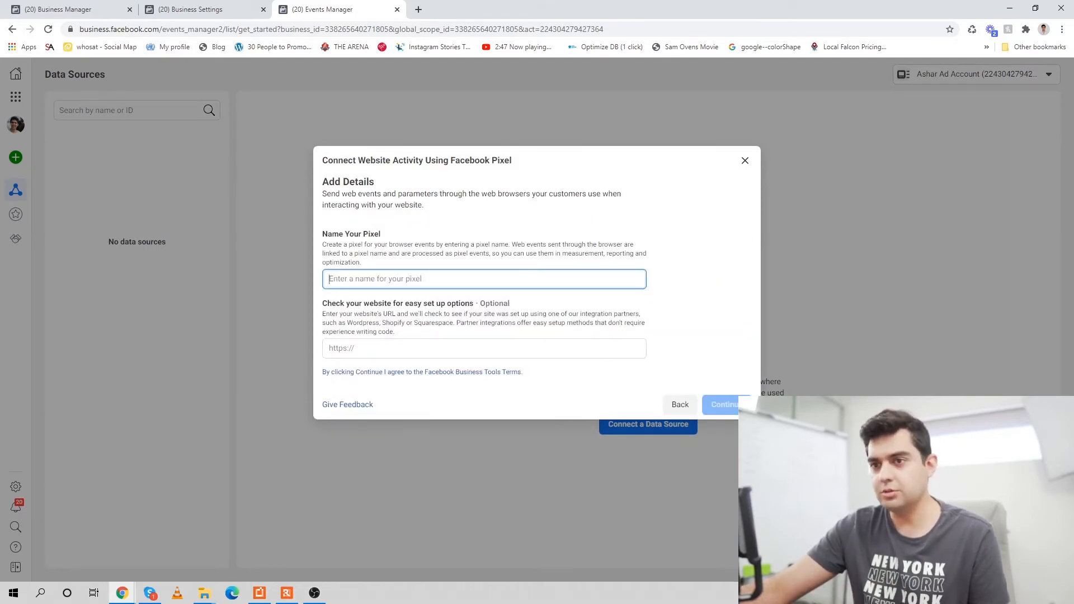
{"action": "type", "text": "Ashar's"}
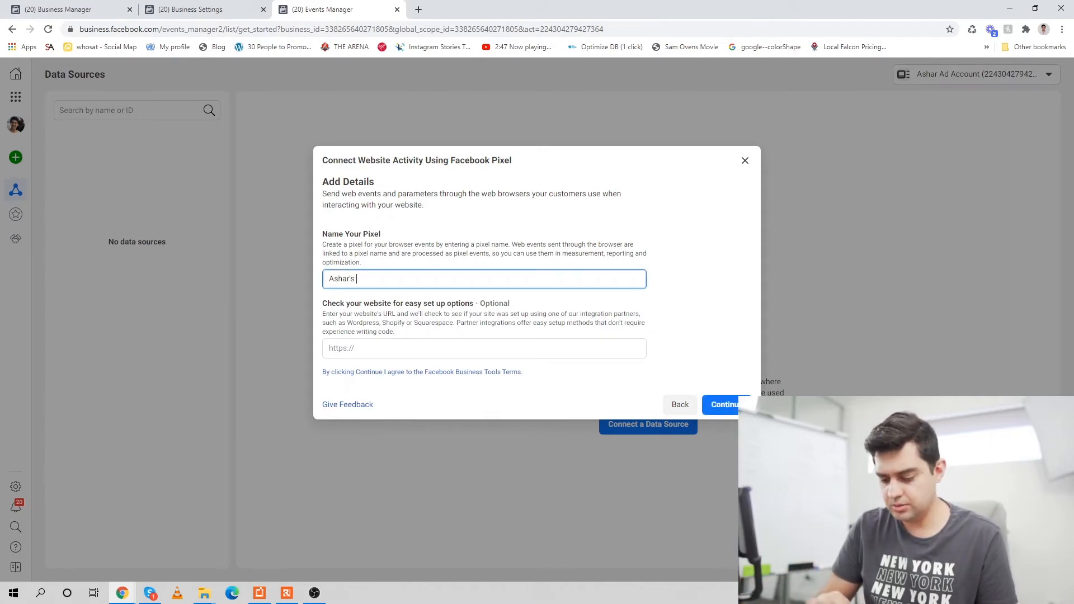
{"action": "type", "text": " Pixelk"}
{"action": "key", "text": "BackSpace"}
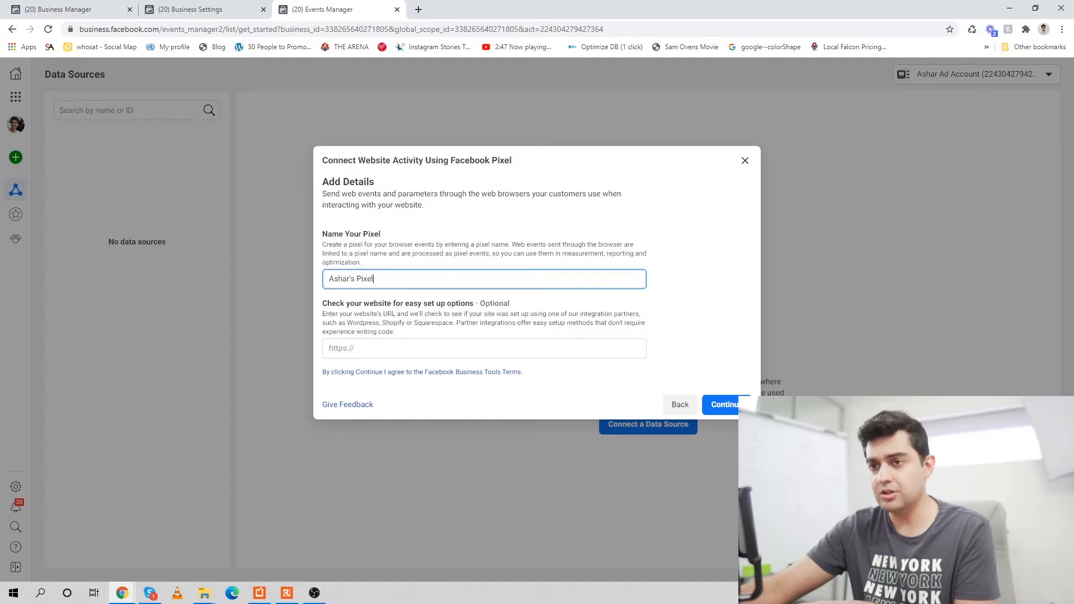
- Enter the owner's website URL with the https prefix for the easy setup check and continue with the pixel's creation
{"action": "left_click", "coordinate": [483, 348]}
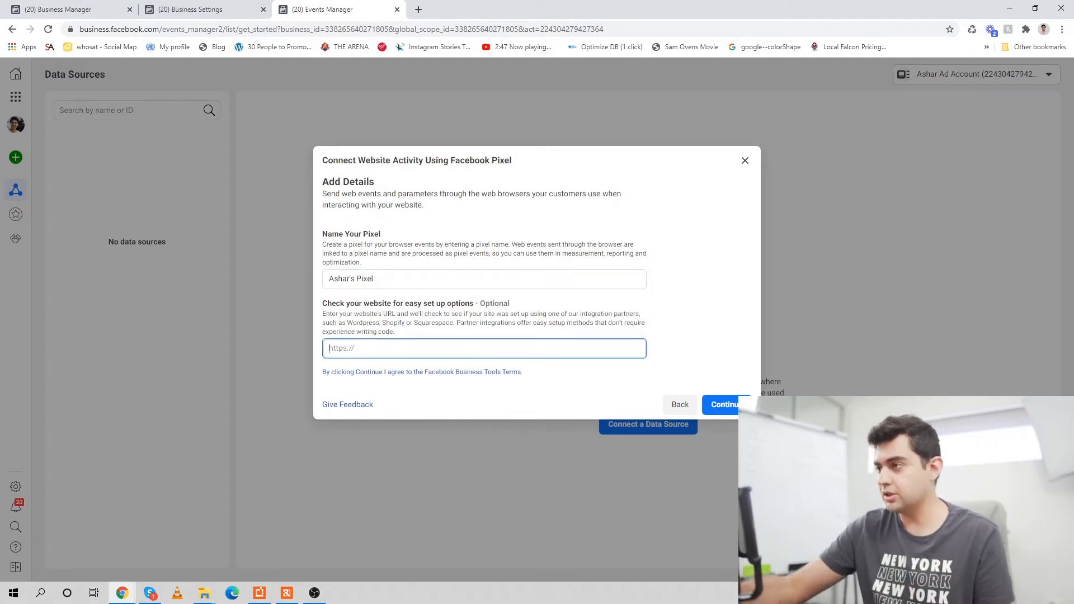
{"action": "type", "text": "https"}
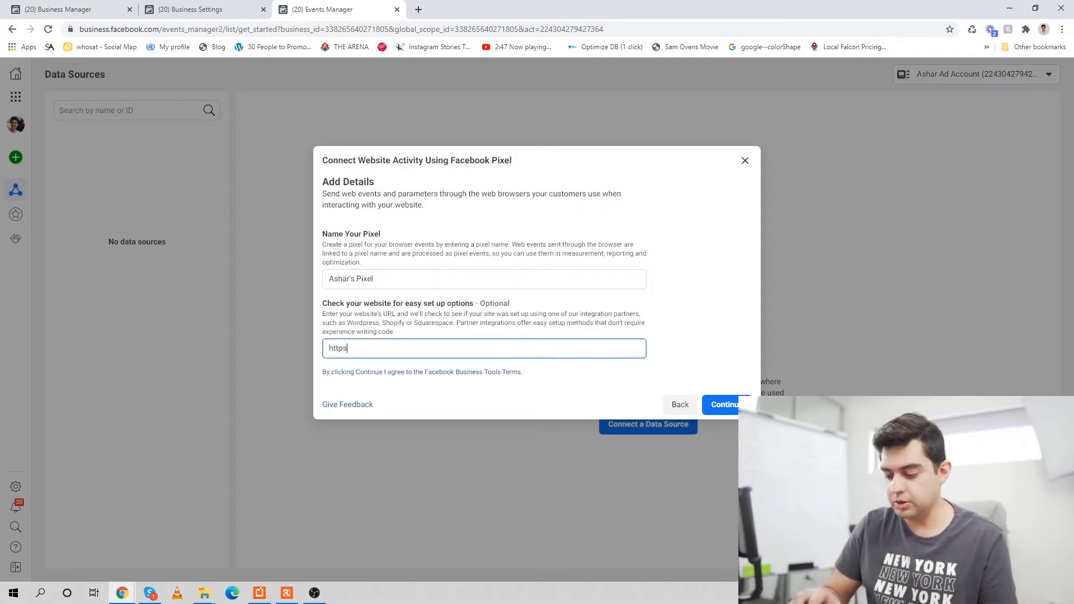
{"action": "type", "text": "://asharjamil"}
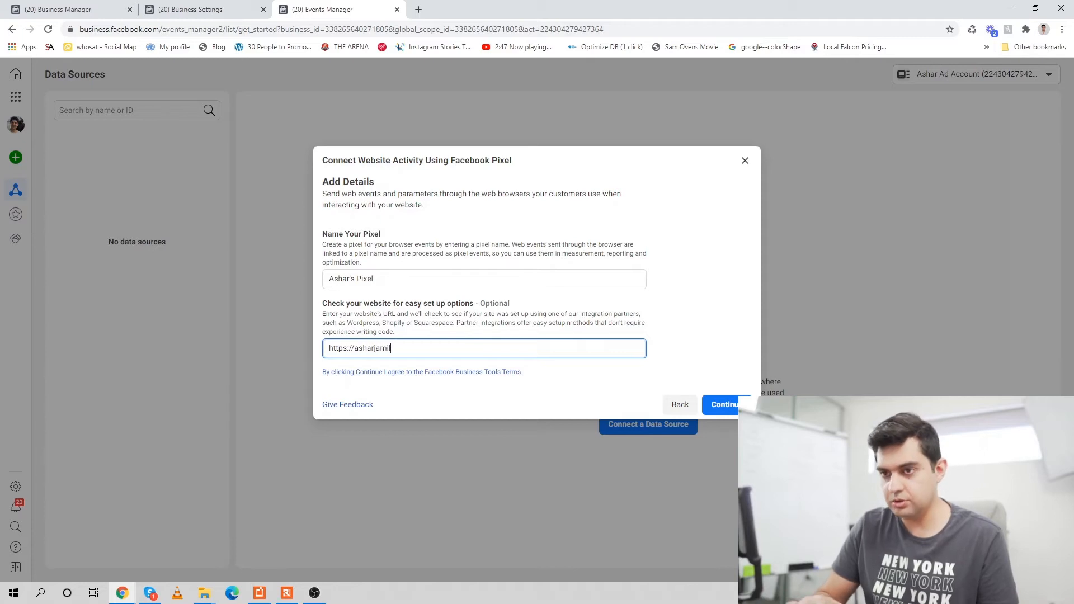
{"action": "type", "text": ".com"}
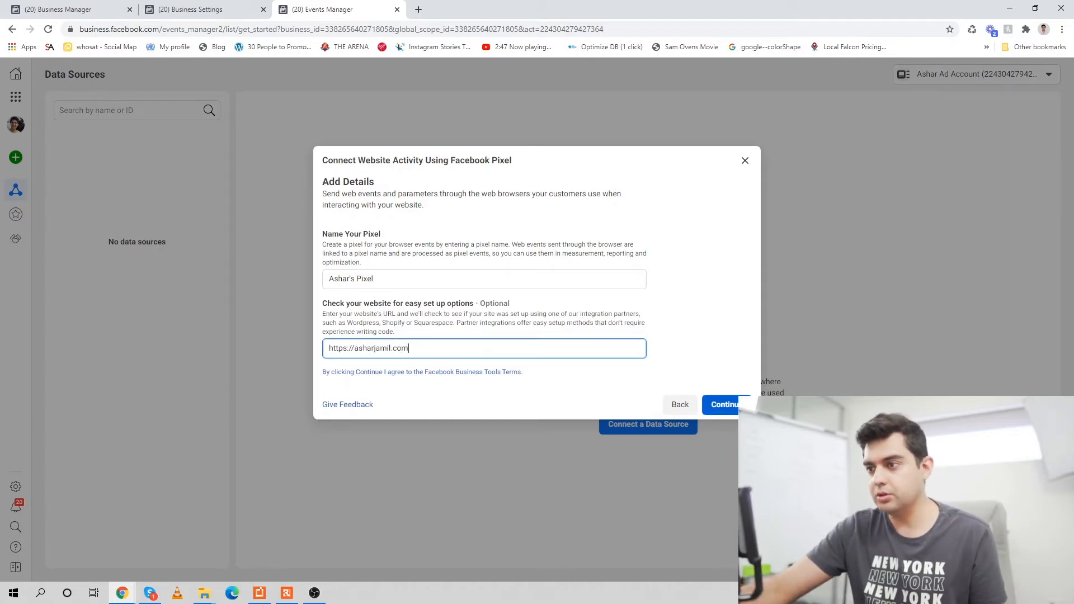
{"action": "left_click", "coordinate": [724, 405]}
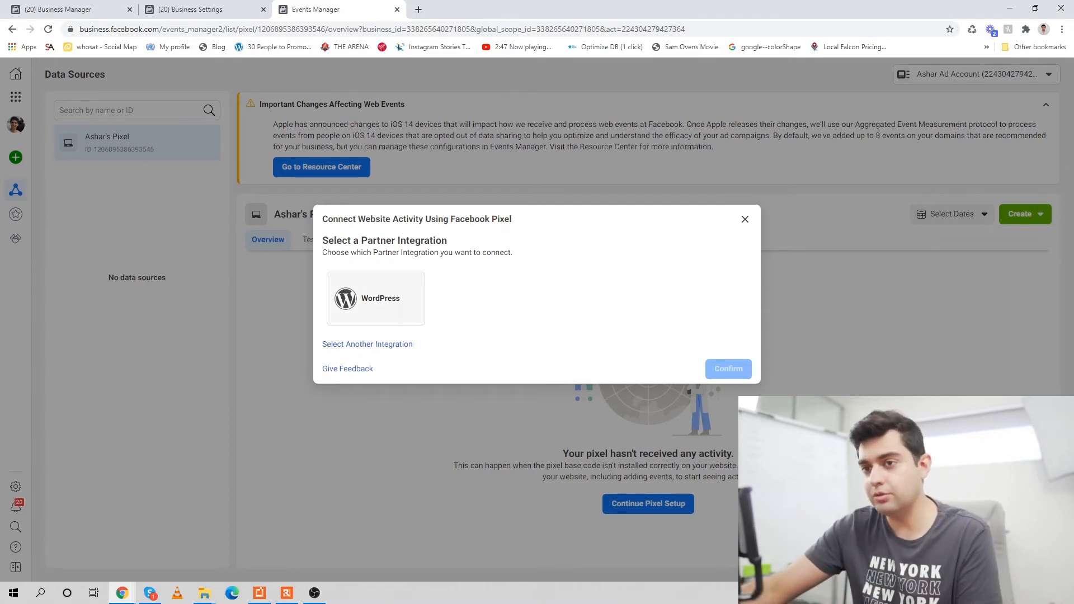
- Connect the pixel through the WordPress partner integration, keeping Advanced Matching enabled and the Conversions API disabled
{"action": "left_click", "coordinate": [375, 298]}
{"action": "left_click", "coordinate": [729, 343]}
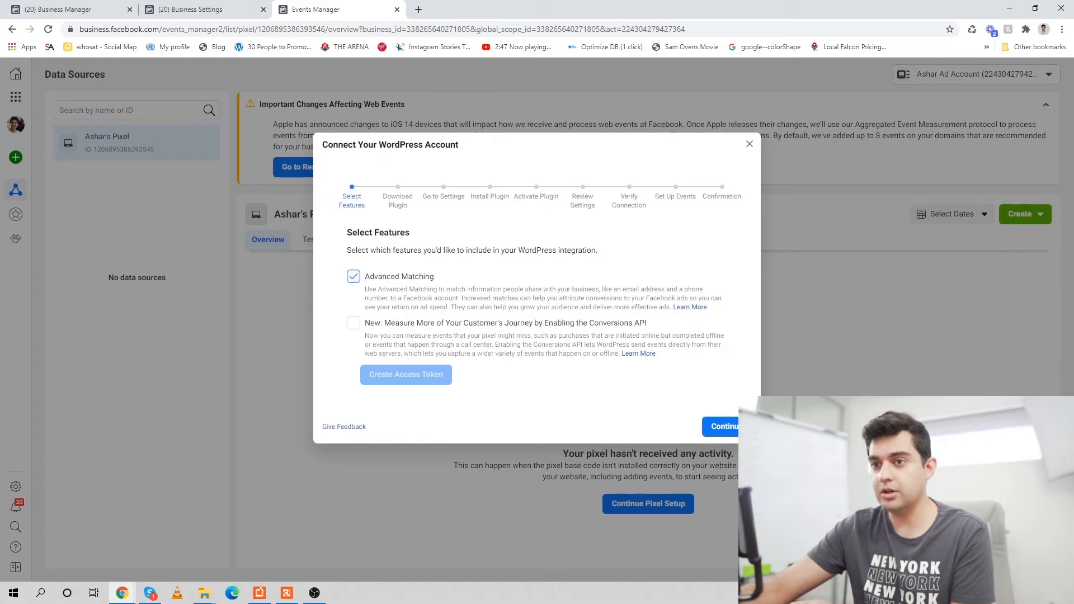
{"action": "left_click", "coordinate": [353, 323]}
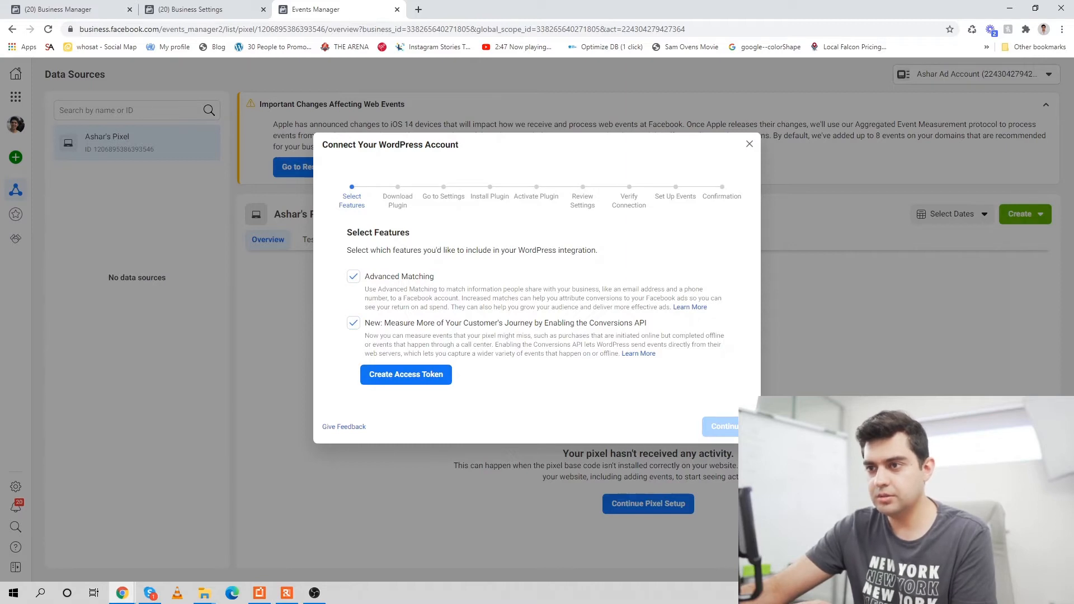
{"action": "left_click", "coordinate": [353, 323]}
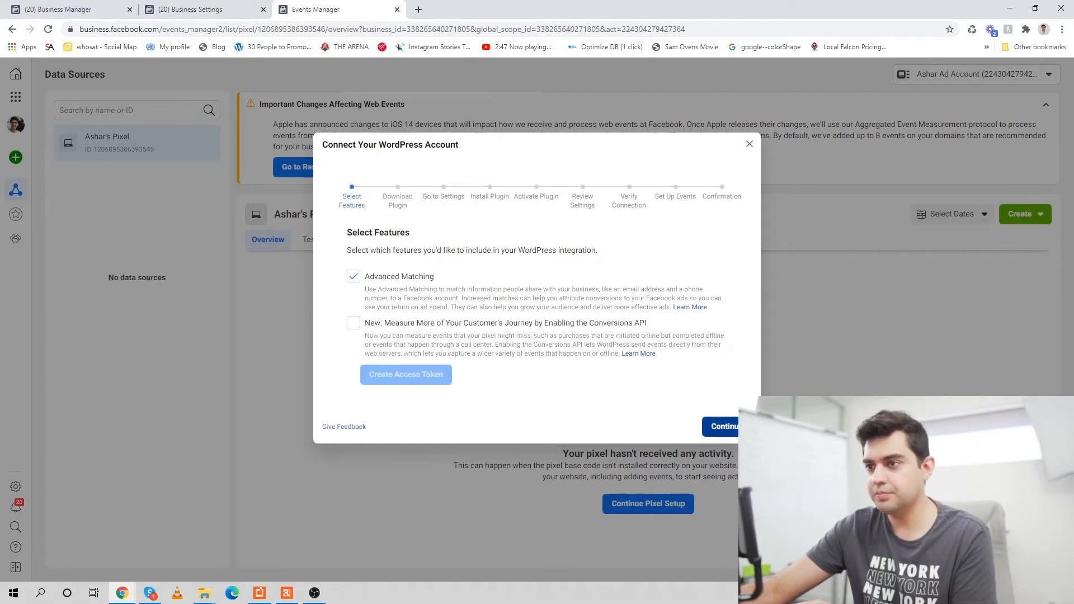
{"action": "left_click", "coordinate": [721, 426]}
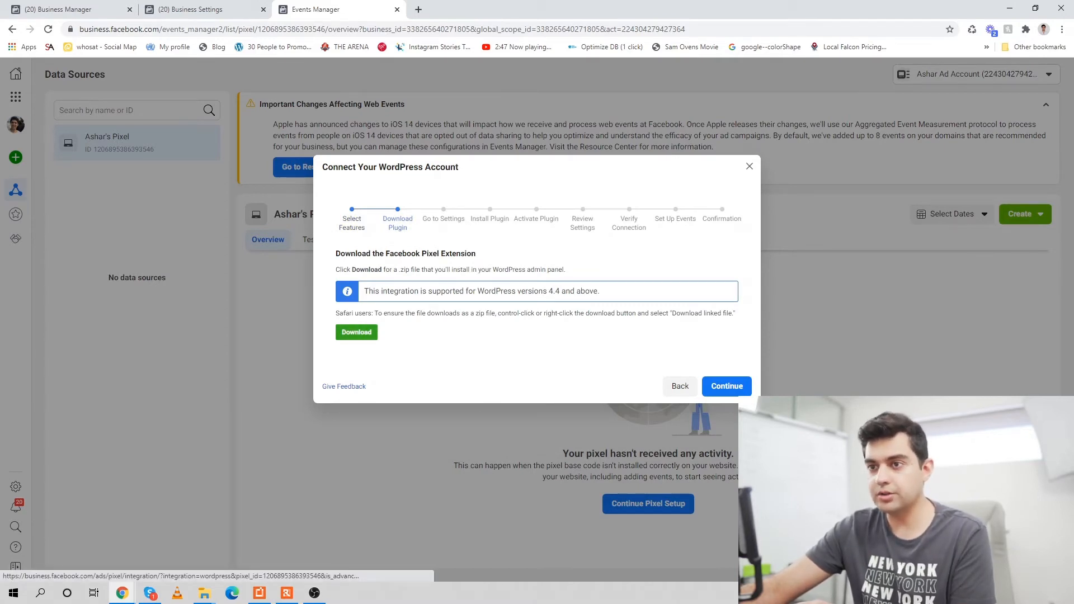
- Download the Facebook Pixel extension for WordPress and open the website's wp-admin page in a new browser tab
{"action": "left_click", "coordinate": [356, 332]}
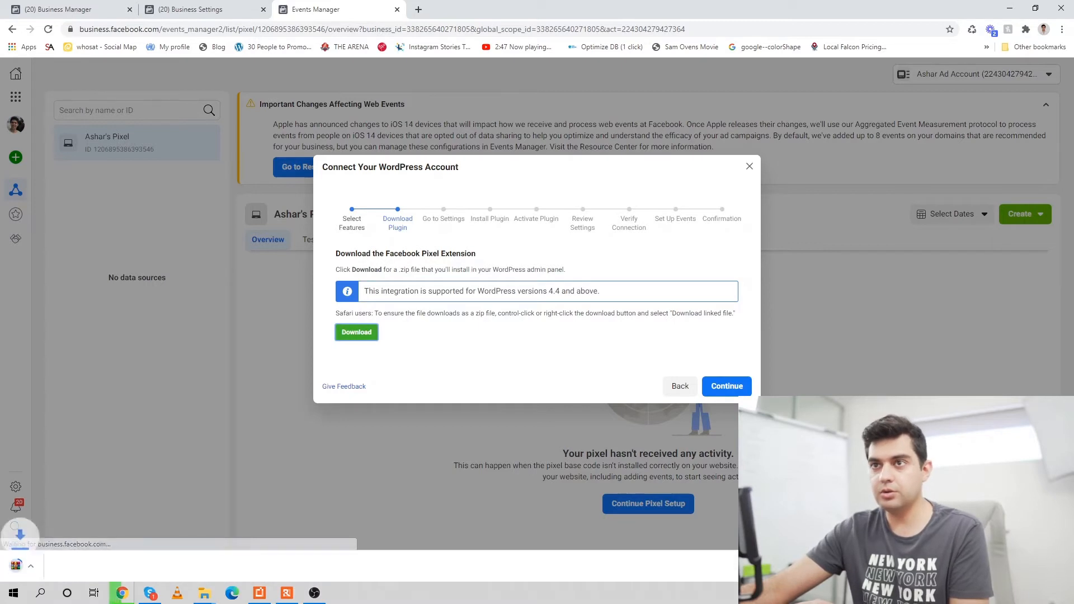
{"action": "key", "text": "ctrl+t"}
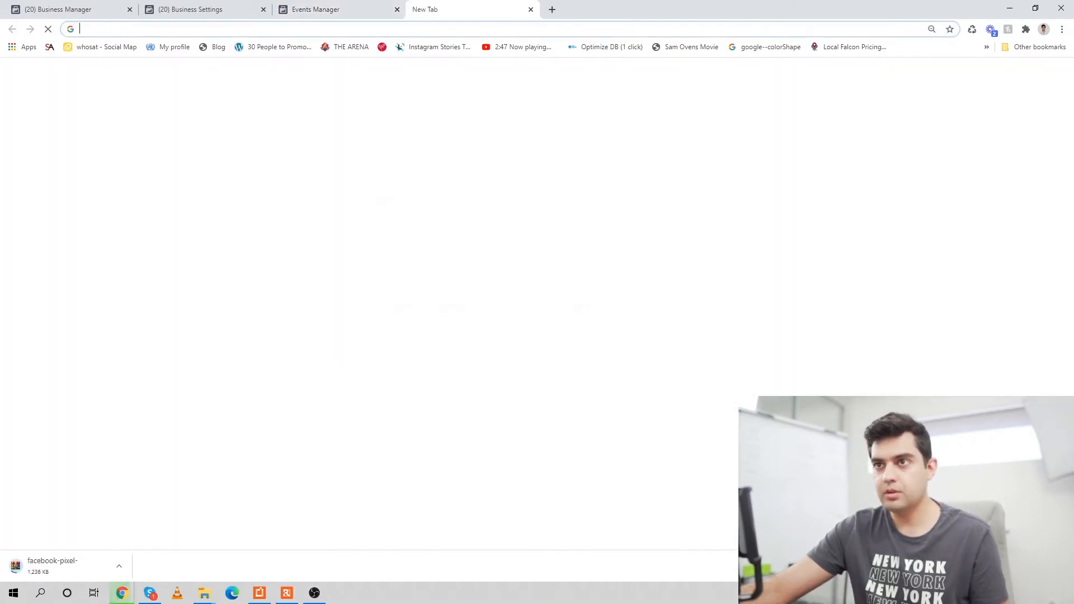
{"action": "type", "text": "asharjami"}
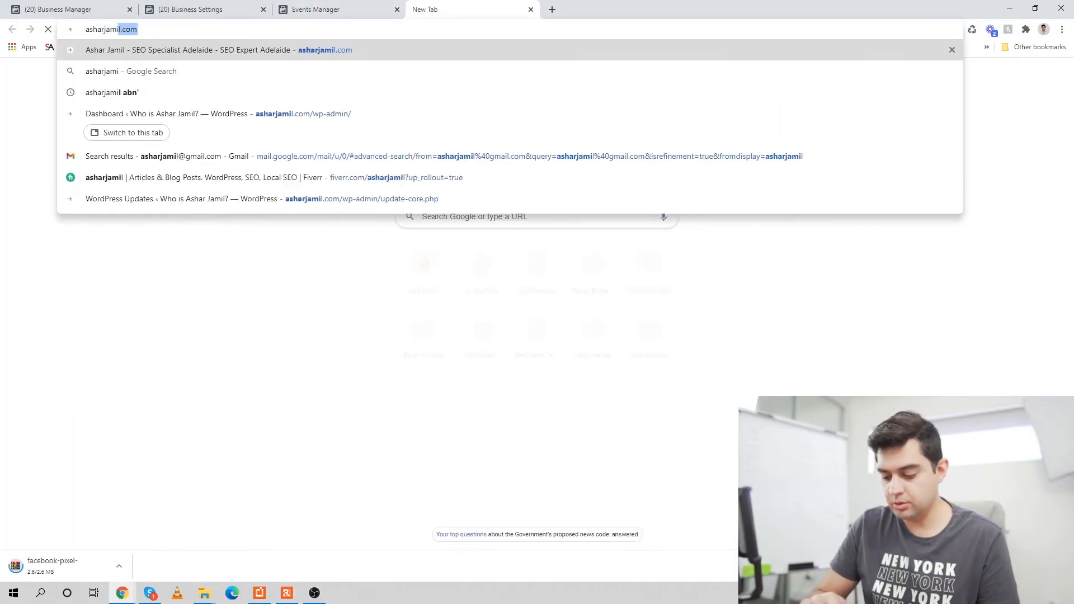
{"action": "type", "text": "l.com/wp-admin/"}
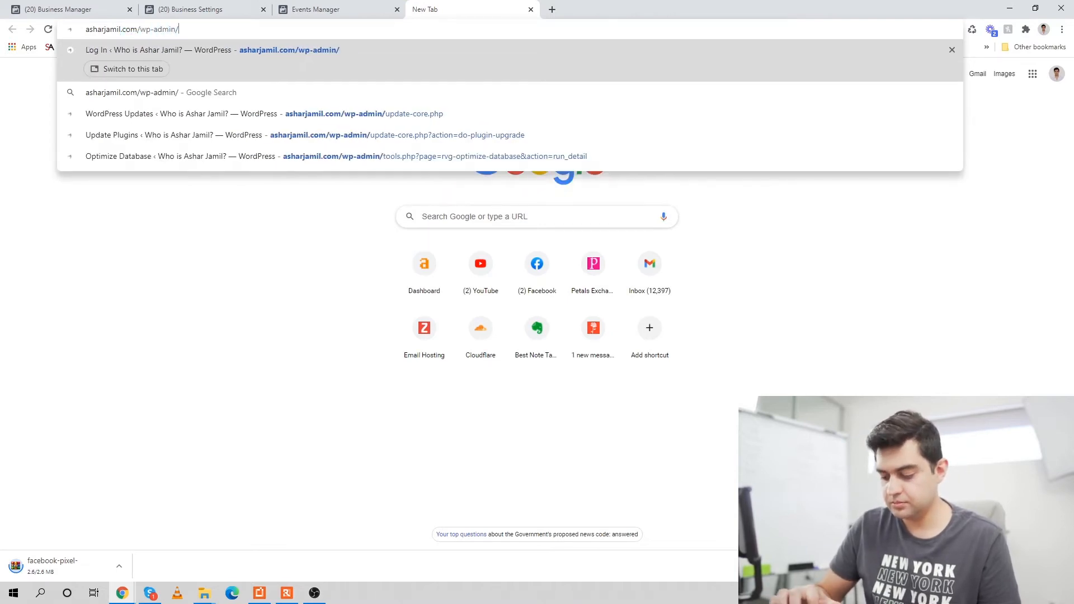
{"action": "key", "text": "Return"}
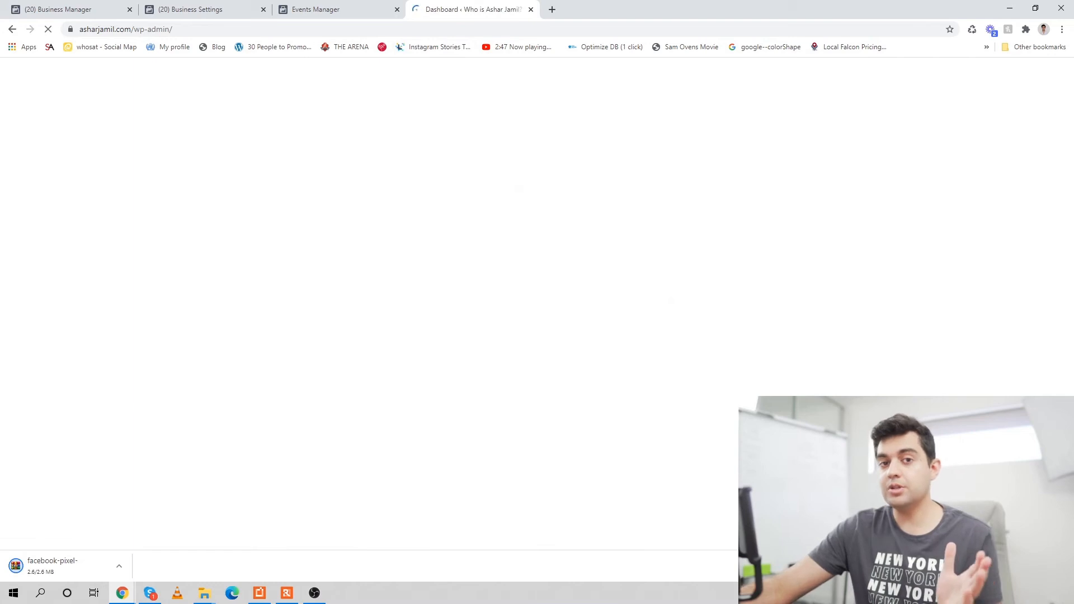
- Return to Events Manager and review the feature selection of the WordPress integration, ending on the plugin download stage
{"action": "left_click", "coordinate": [366, 10]}
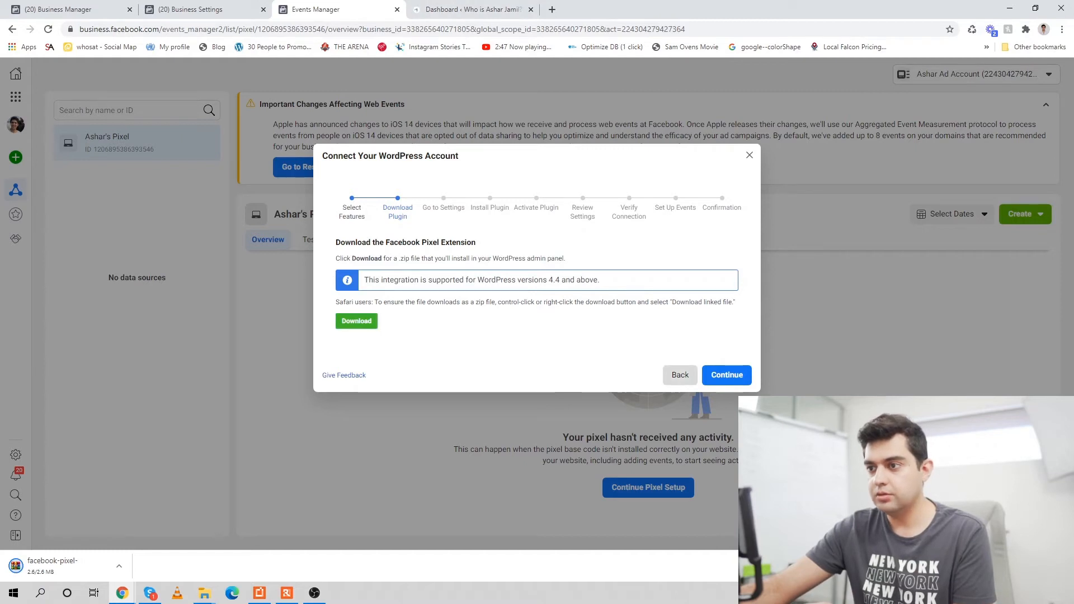
{"action": "left_click", "coordinate": [680, 375]}
{"action": "left_click", "coordinate": [722, 415]}
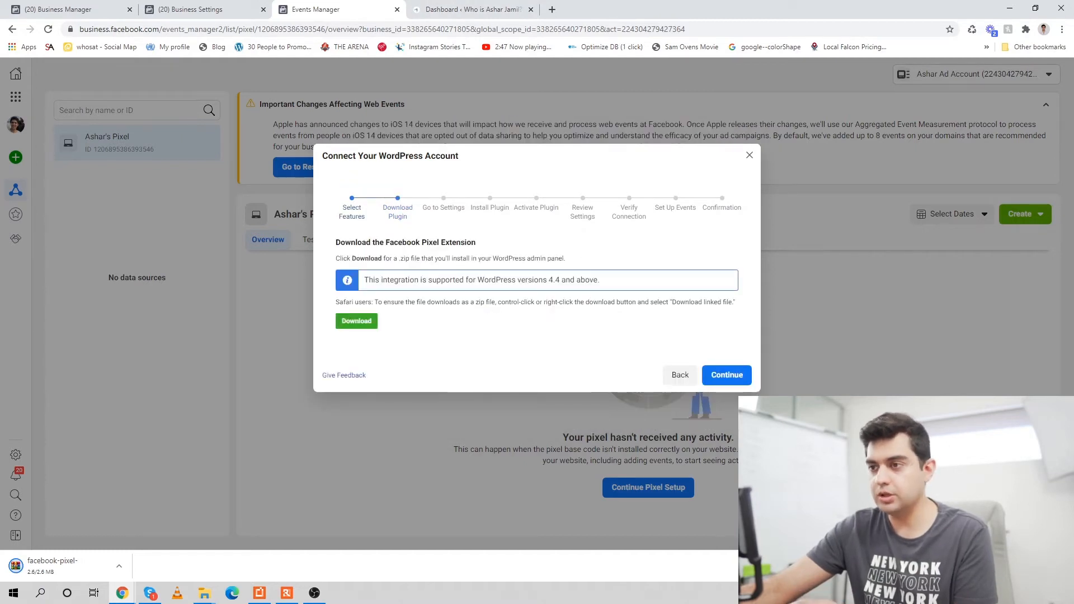
{"action": "left_click", "coordinate": [680, 374]}
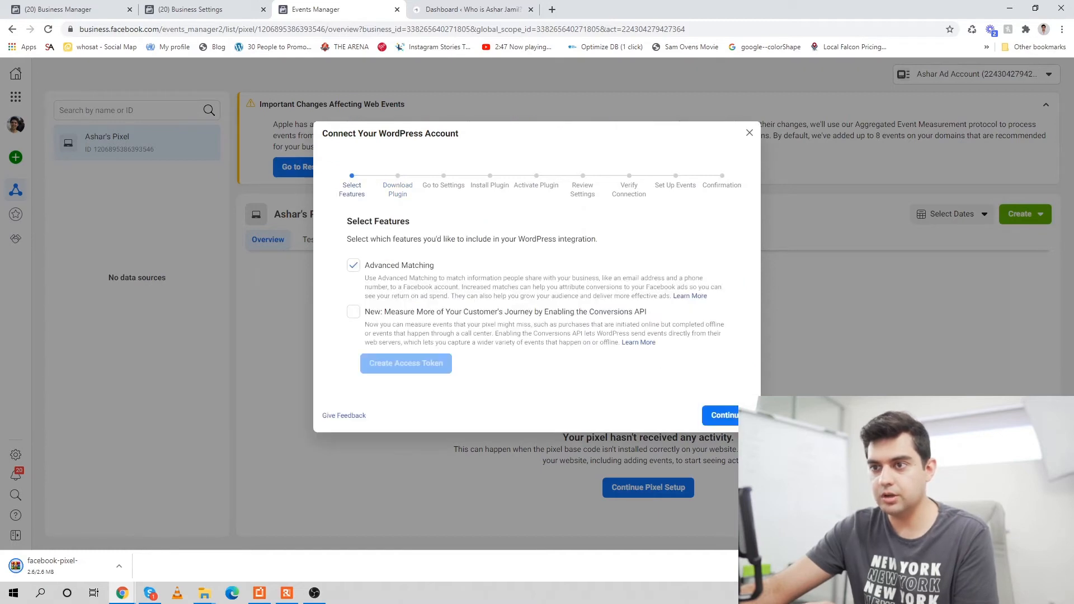
{"action": "left_click", "coordinate": [721, 415]}
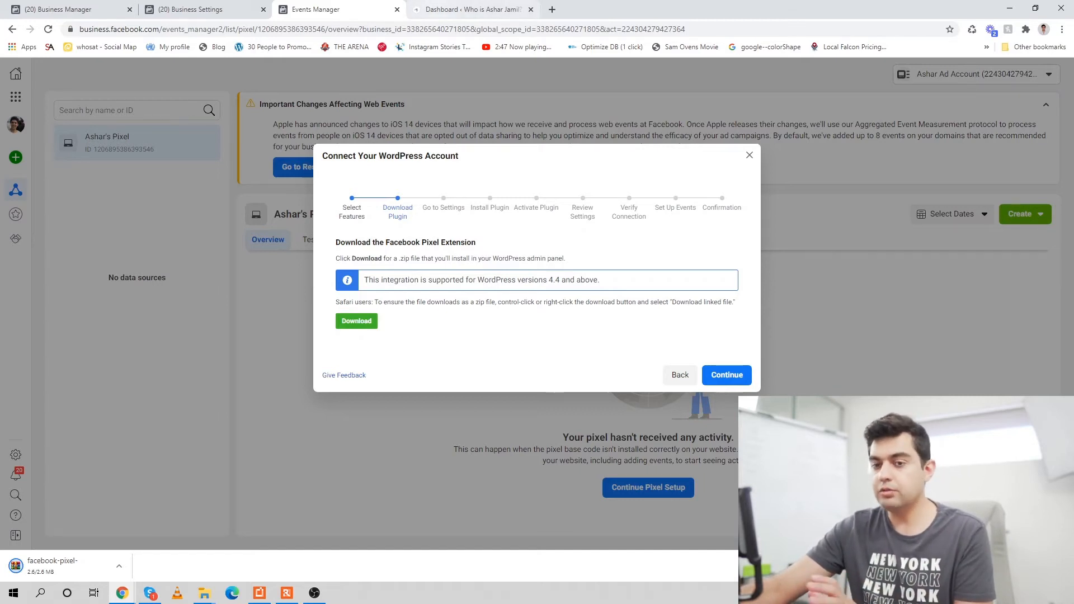
- Switch to the WordPress admin, open the plugin upload form, and reveal the downloaded Facebook Pixel file in its folder
{"action": "left_click", "coordinate": [473, 9]}
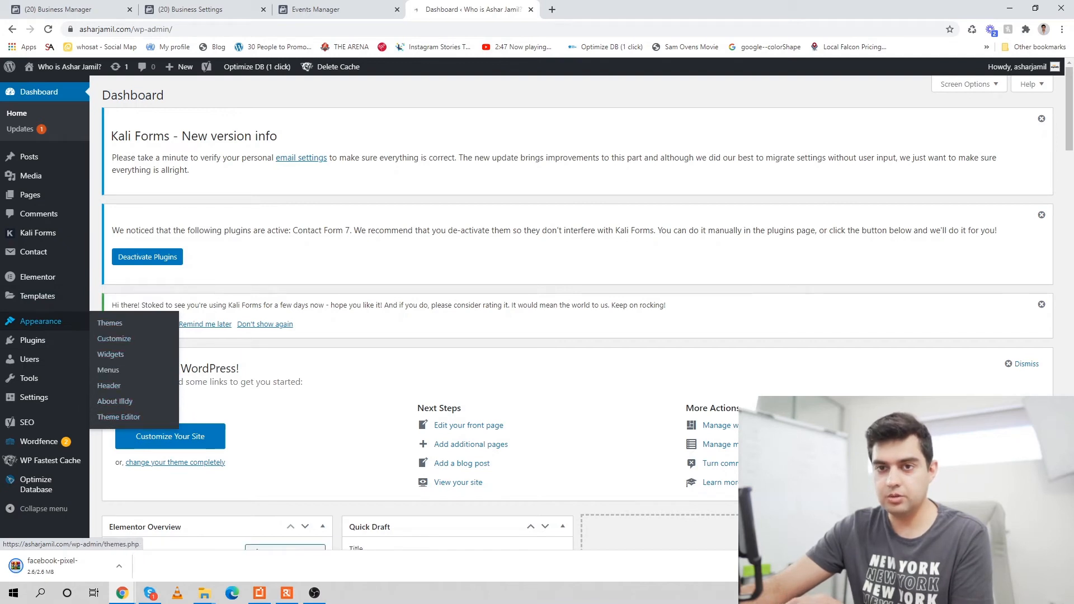
{"action": "left_click", "coordinate": [109, 354]}
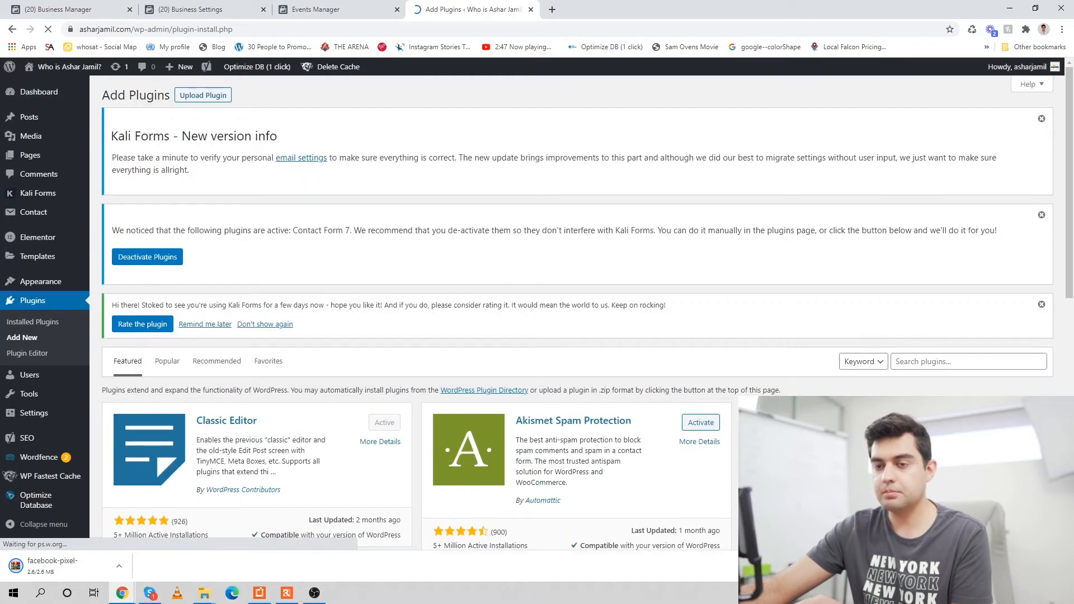
{"action": "left_click", "coordinate": [203, 95]}
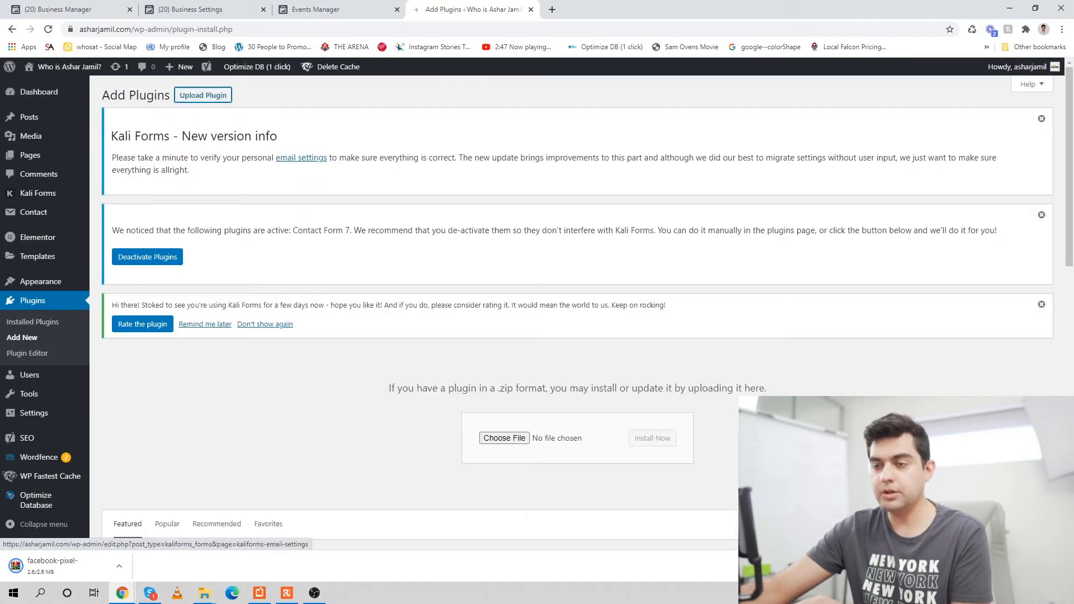
{"action": "right_click", "coordinate": [51, 566]}
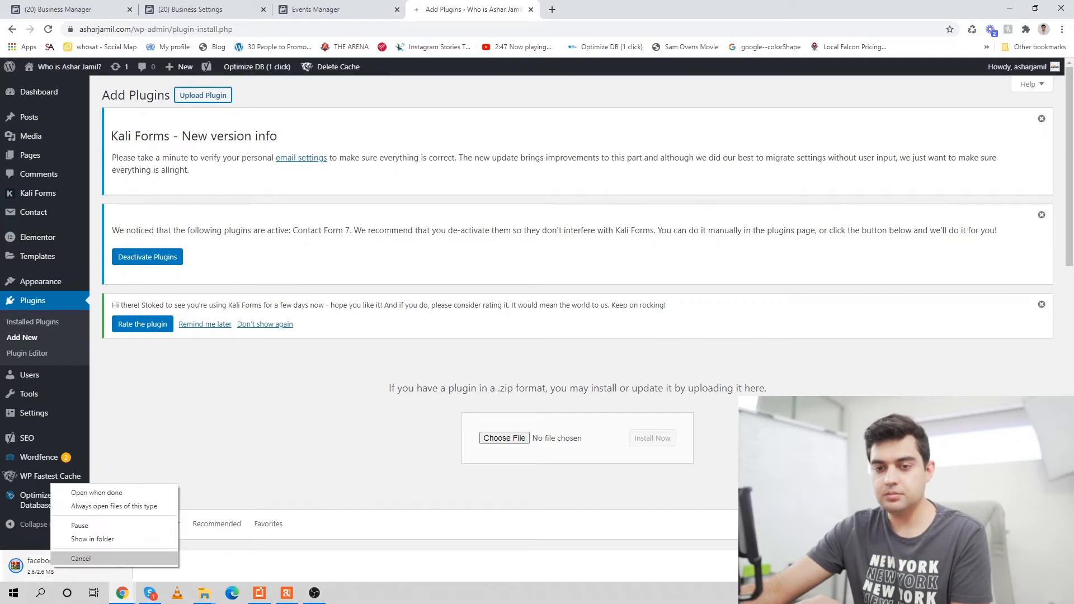
{"action": "left_click", "coordinate": [84, 539]}
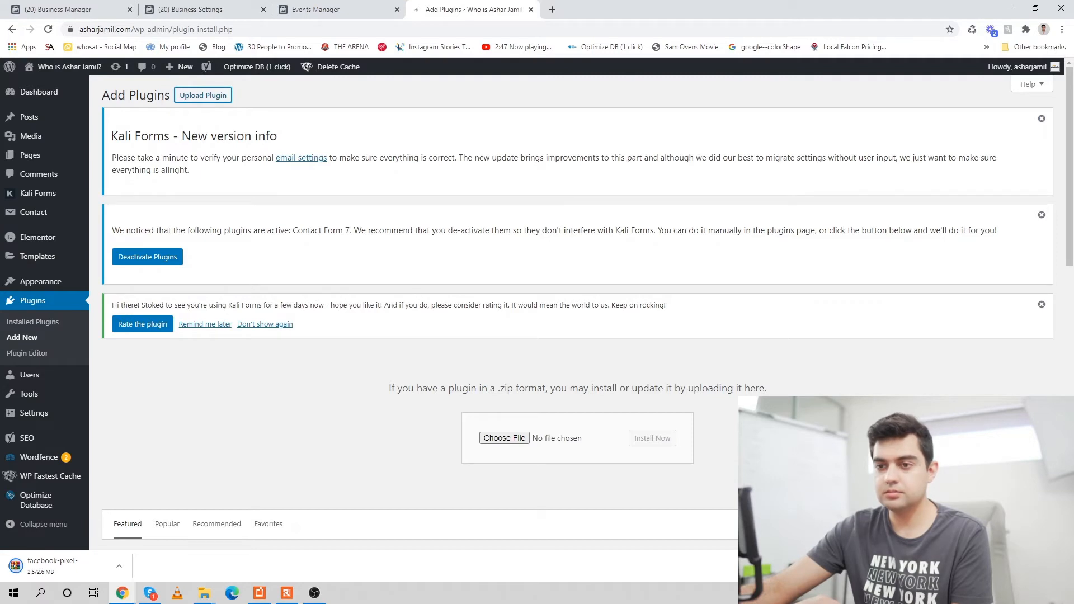
- Install the facebook-pixel-for-wordpress zip file from the Downloads folder and activate the plugin
{"action": "left_click", "coordinate": [504, 438]}
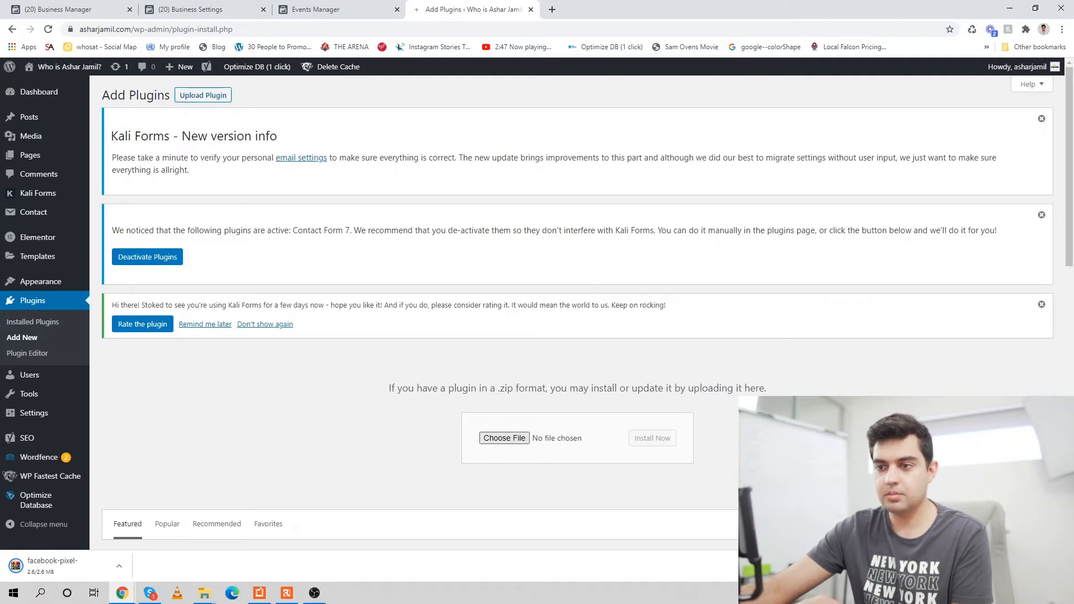
{"action": "left_click", "coordinate": [504, 438]}
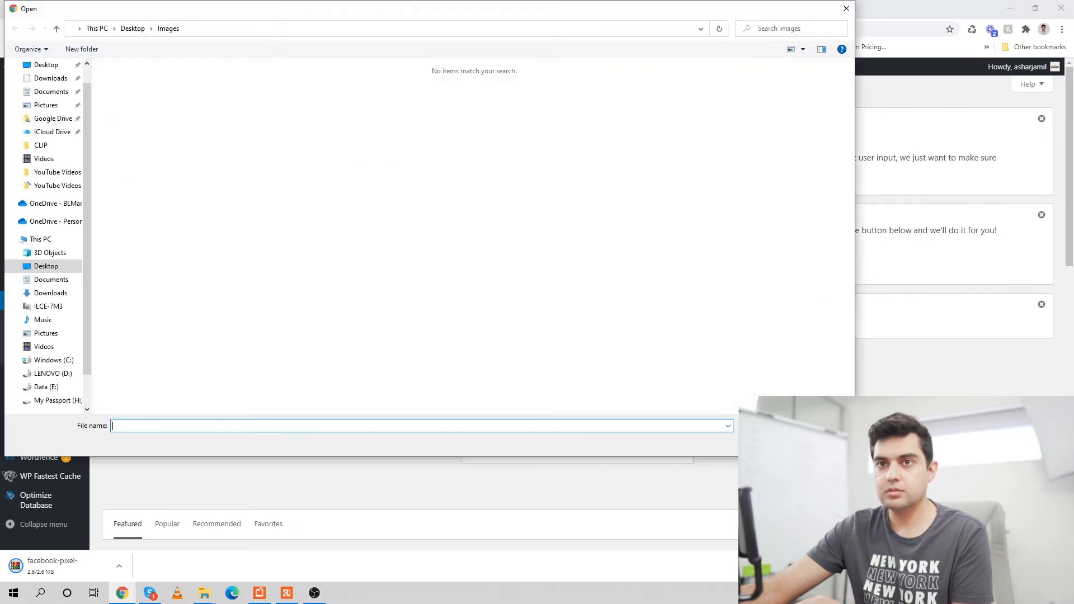
{"action": "left_click", "coordinate": [50, 79]}
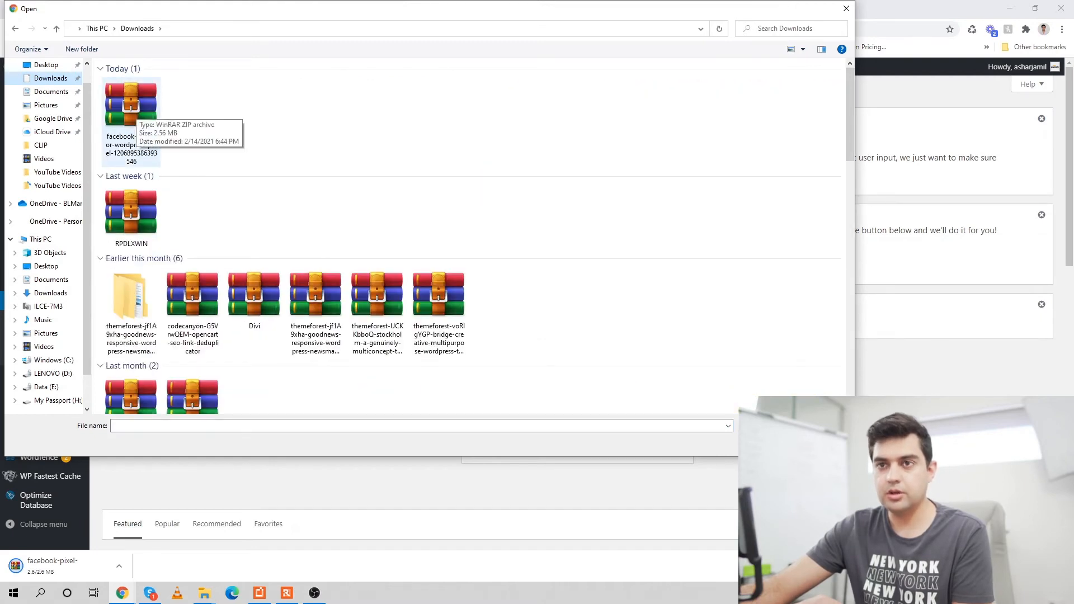
{"action": "left_click", "coordinate": [135, 109]}
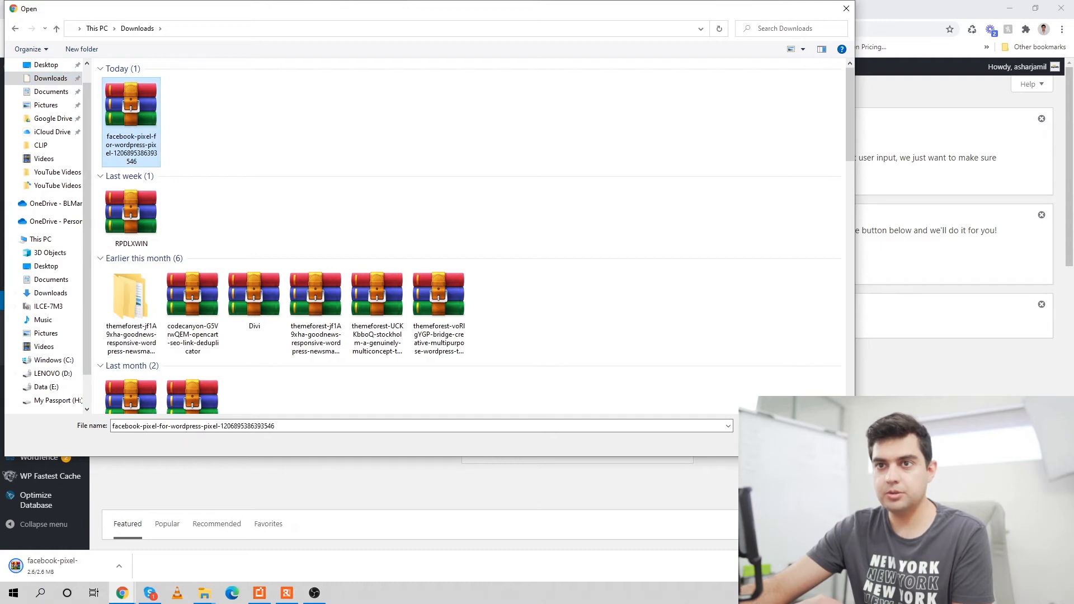
{"action": "double_click", "coordinate": [136, 112]}
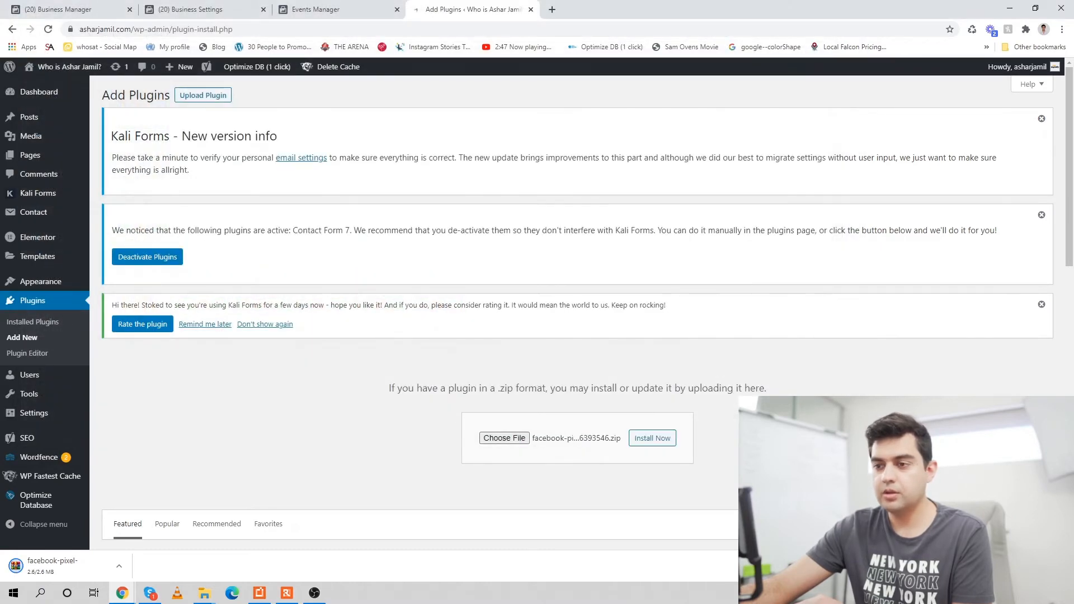
{"action": "left_click", "coordinate": [652, 438]}
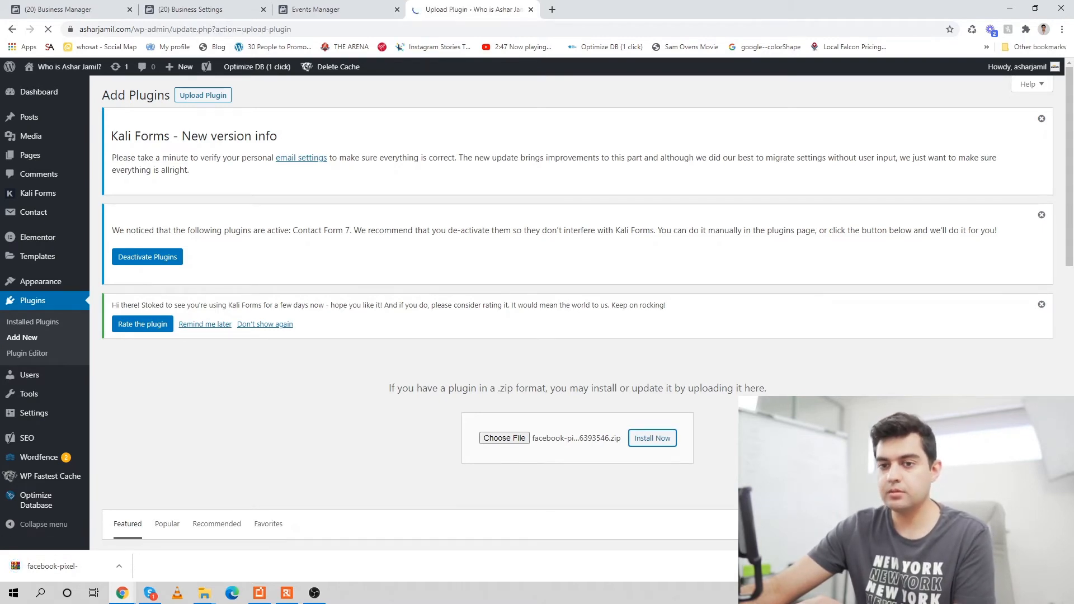
{"action": "left_click", "coordinate": [132, 414]}
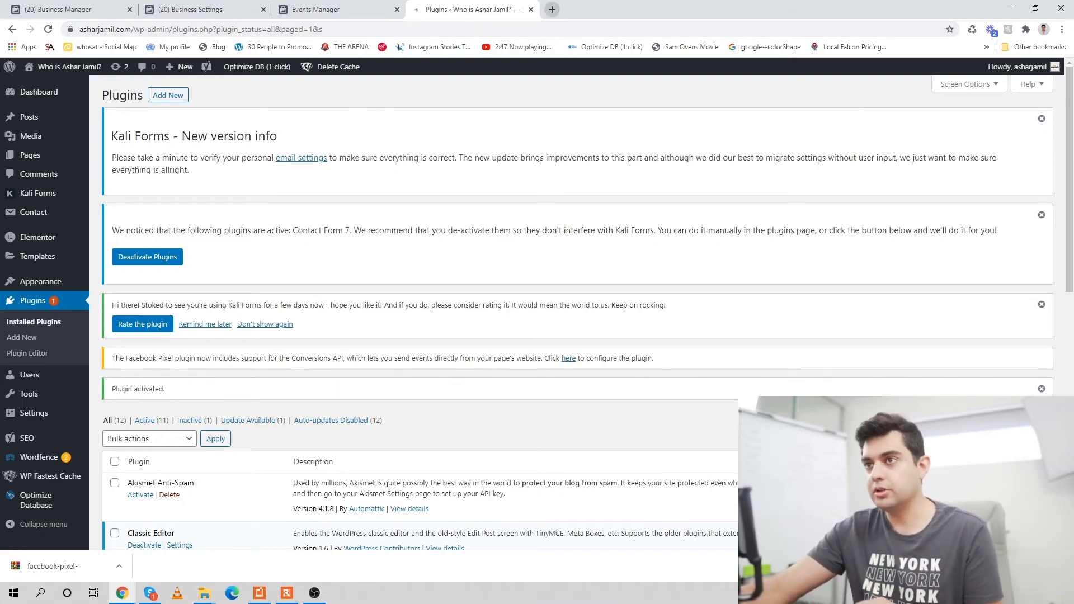
- Open the live website from the WordPress admin in a new browser tab and switch to it
{"action": "mouse_move", "coordinate": [68, 66]}
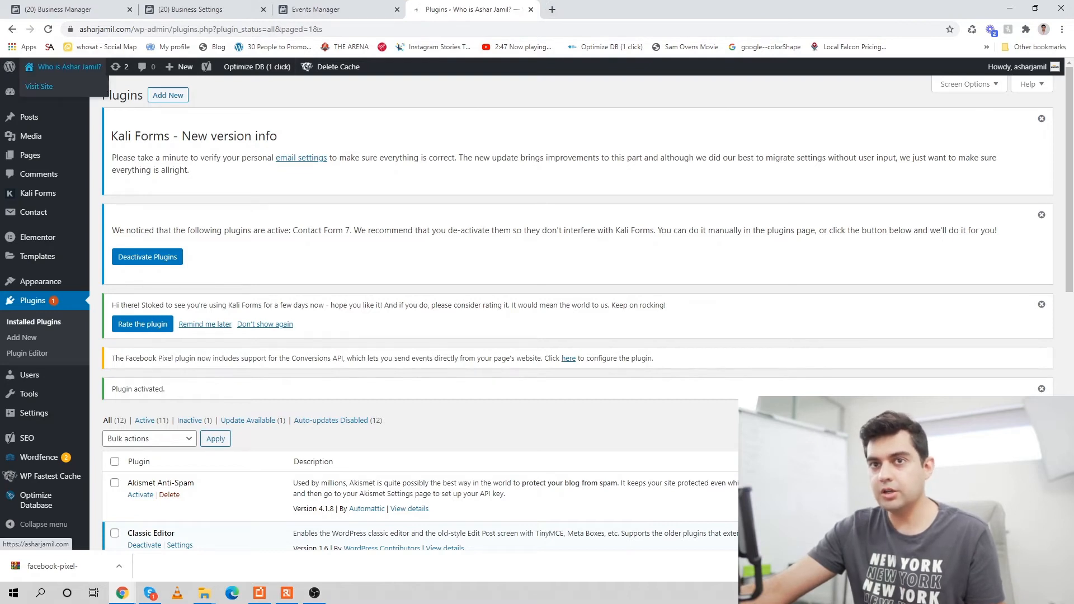
{"action": "right_click", "coordinate": [40, 85]}
{"action": "left_click", "coordinate": [72, 91]}
{"action": "key", "text": "ctrl+Tab"}
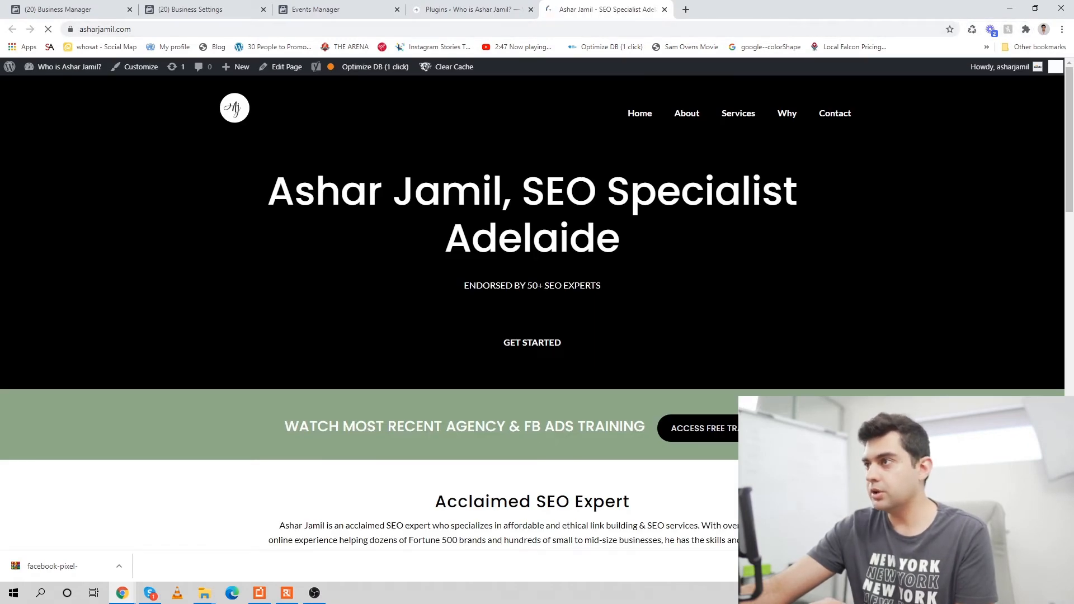
- Pin the Facebook Pixel Helper extension in the browser and use it to check the pixel on the website's home page
{"action": "left_click", "coordinate": [1025, 29]}
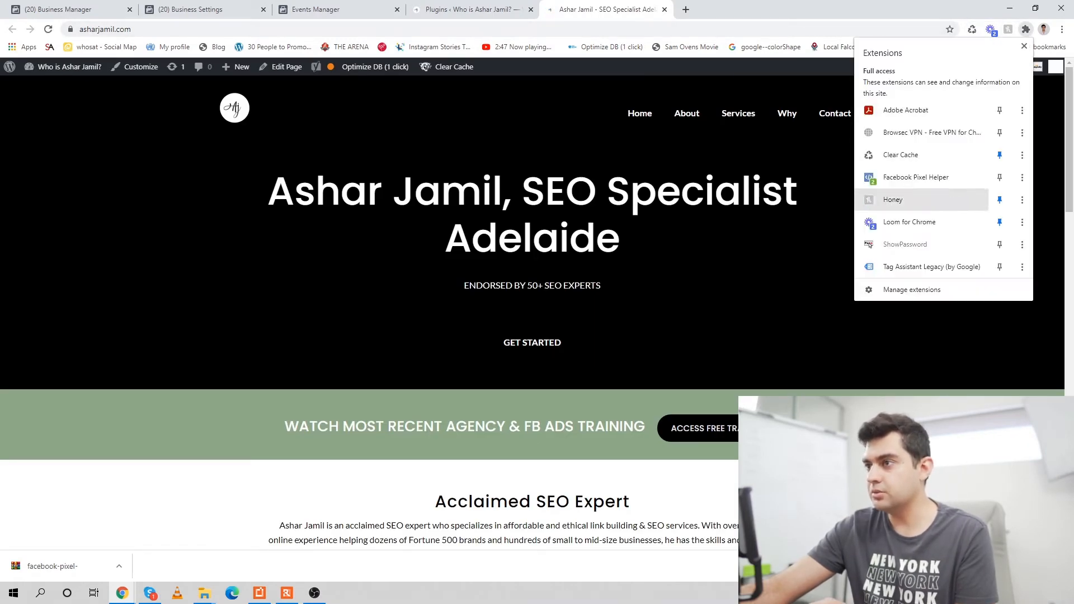
{"action": "left_click", "coordinate": [1000, 177]}
{"action": "left_click", "coordinate": [1024, 46]}
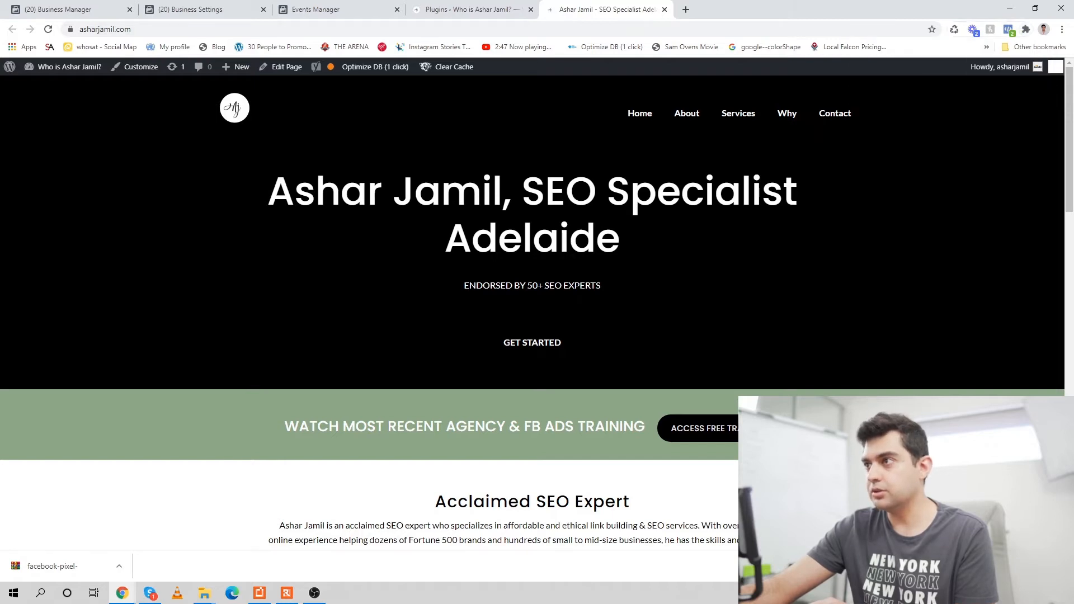
{"action": "left_click", "coordinate": [1008, 29]}
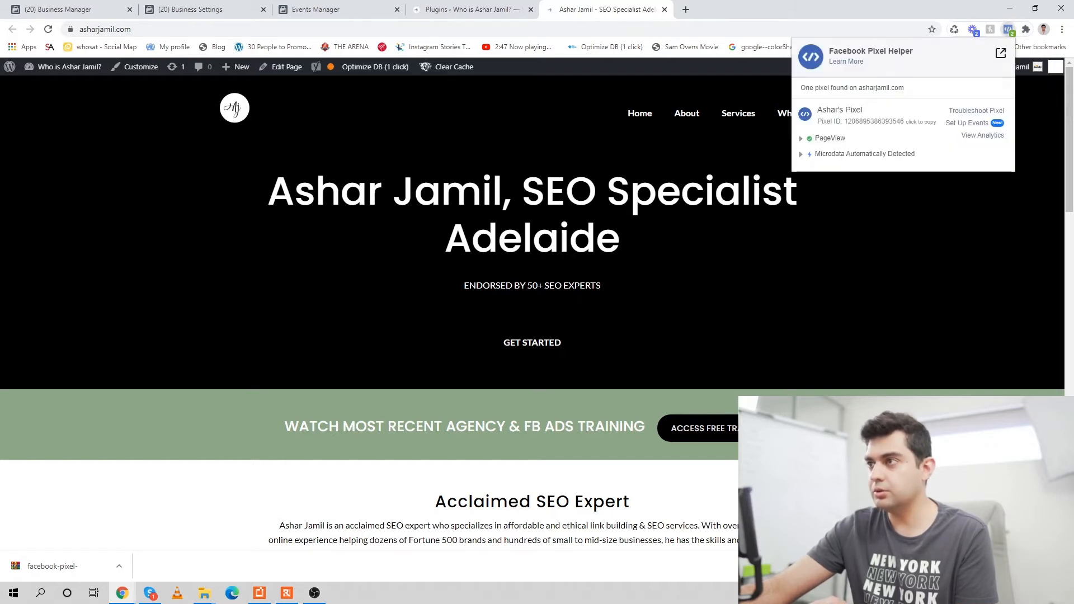
- Examine the PageView event details in Facebook Pixel Helper, then close the extension
{"action": "left_click", "coordinate": [800, 138]}
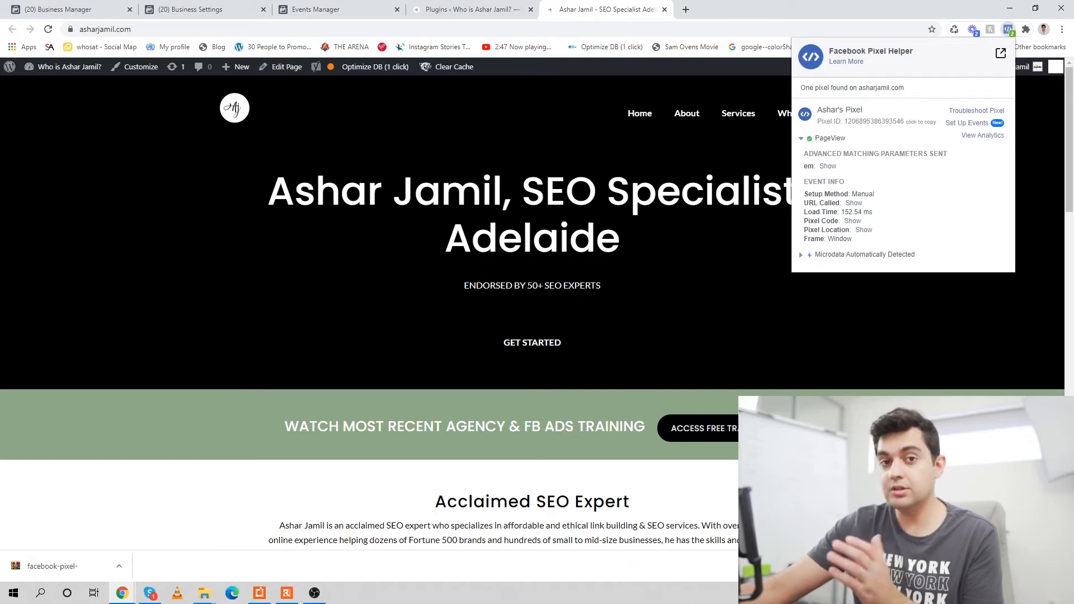
{"action": "left_click", "coordinate": [1008, 29]}
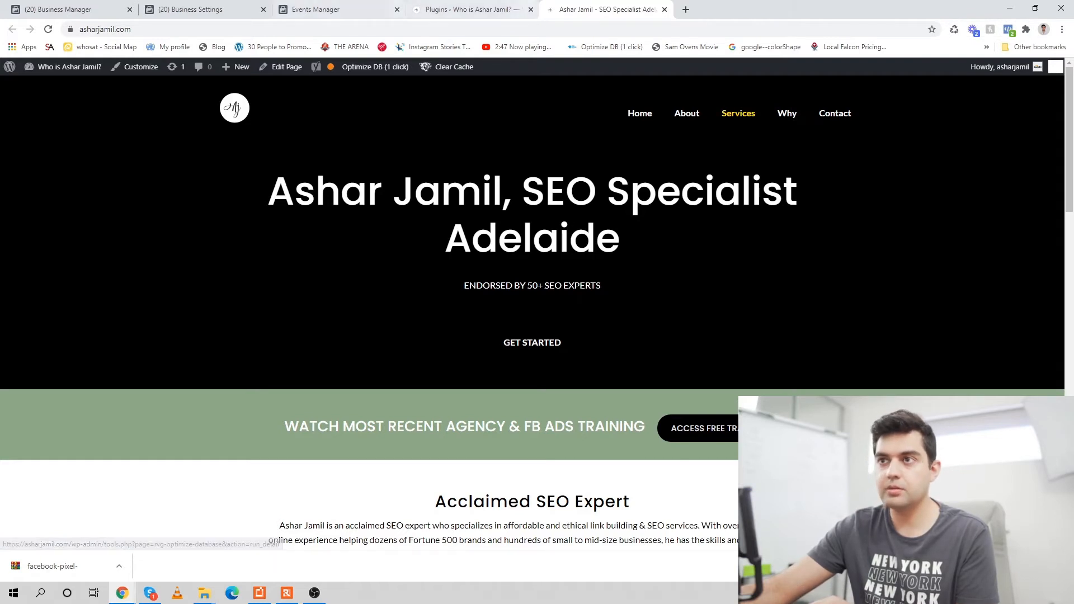
- Return to Events Manager and advance the WordPress connection wizard from Download Plugin to Verify Connection
{"action": "left_click", "coordinate": [482, 10]}
{"action": "left_click", "coordinate": [316, 9]}
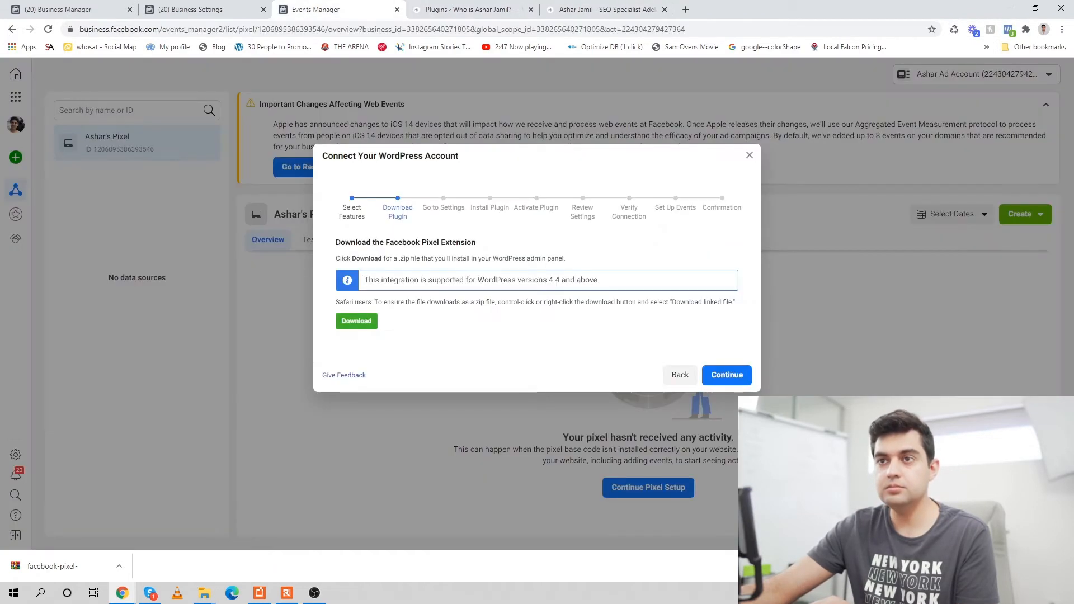
{"action": "left_click", "coordinate": [727, 375]}
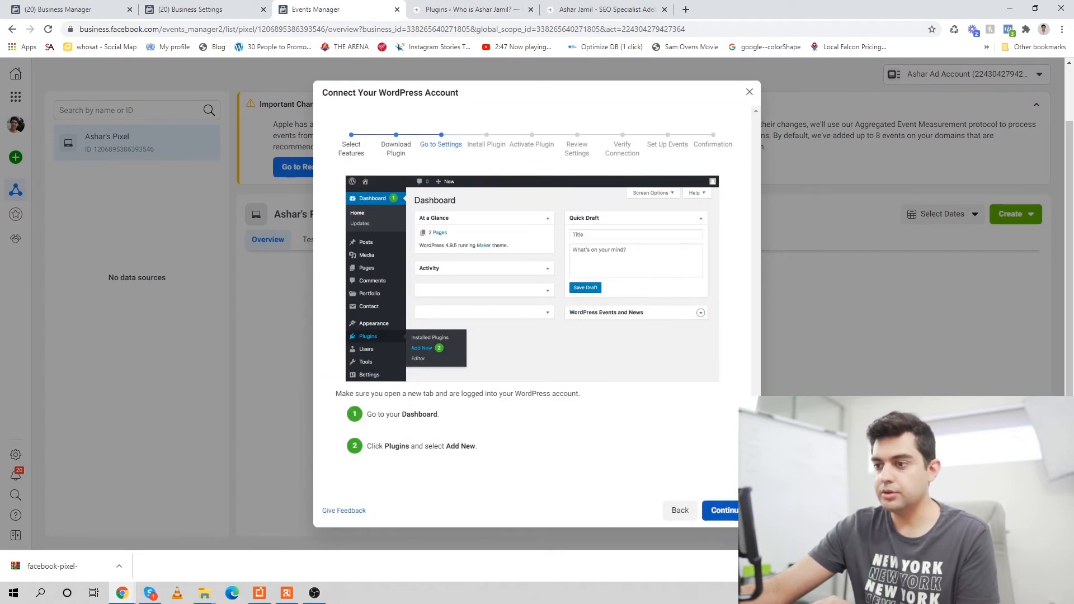
{"action": "left_click", "coordinate": [719, 510]}
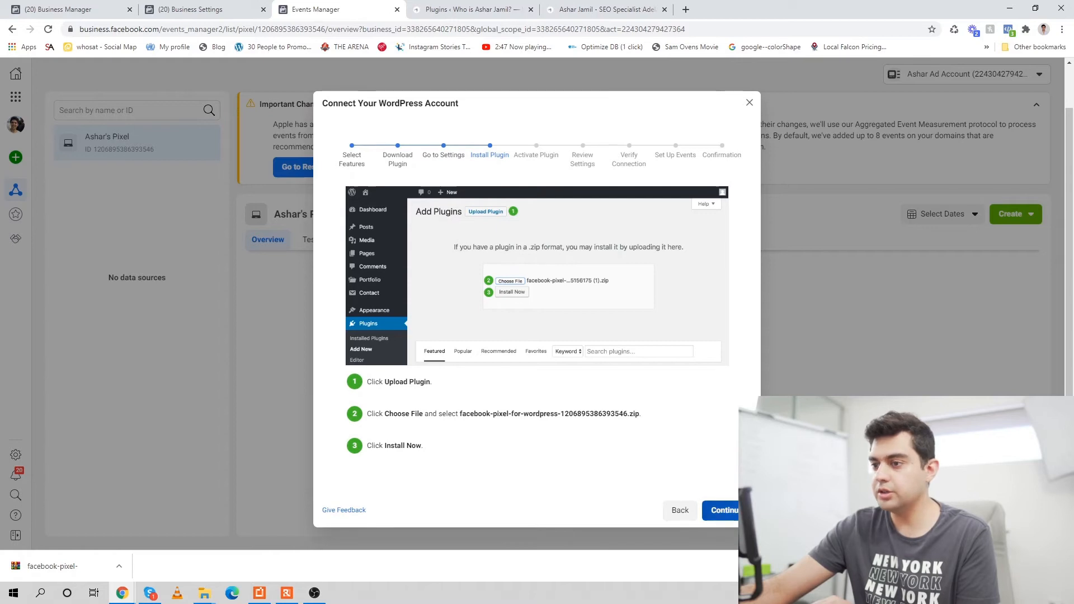
{"action": "left_click", "coordinate": [720, 510]}
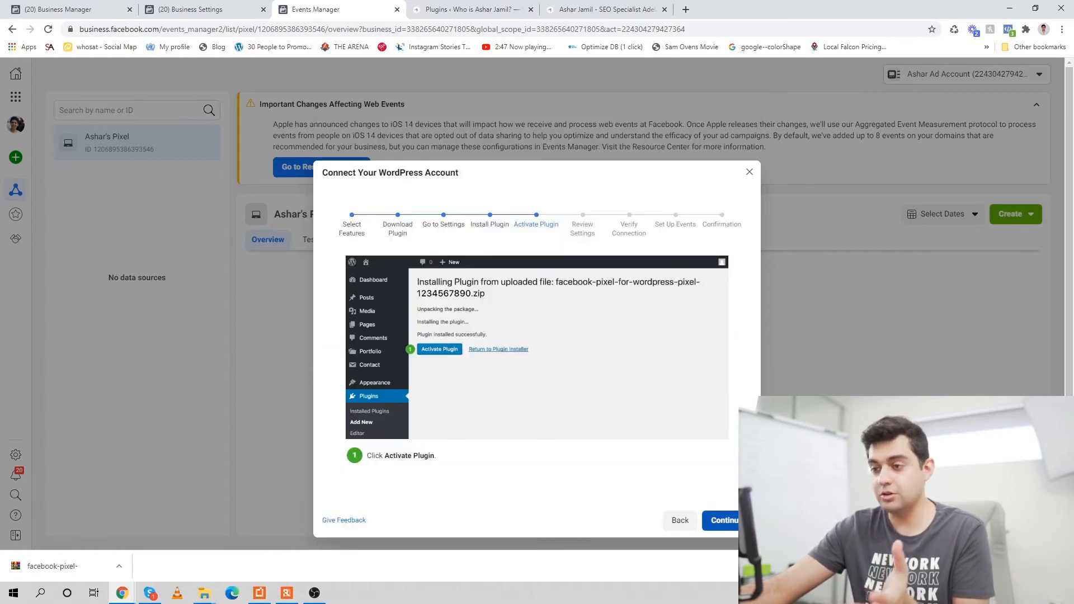
{"action": "left_click", "coordinate": [722, 520]}
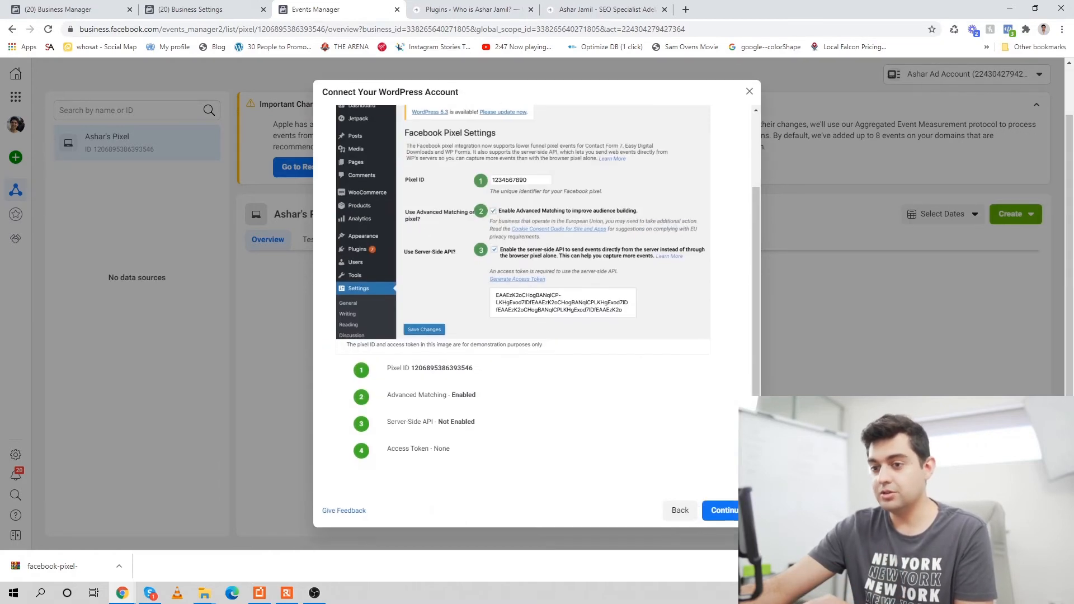
{"action": "left_click", "coordinate": [721, 510]}
- Send test traffic to the website's https home page URL to verify the pixel, then return to Events Manager
{"action": "left_click", "coordinate": [496, 329]}
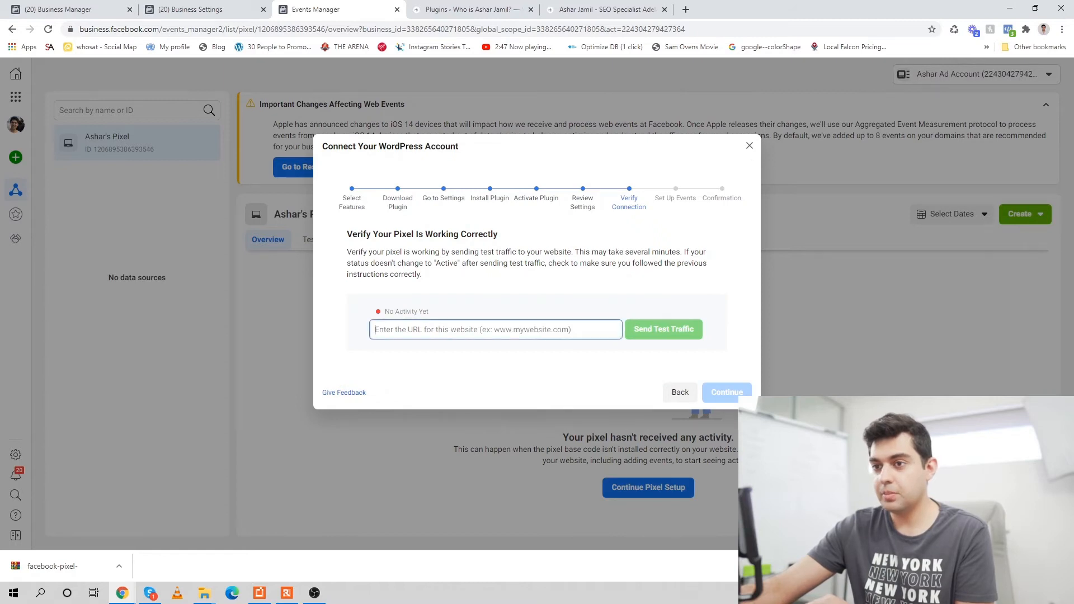
{"action": "type", "text": "https"}
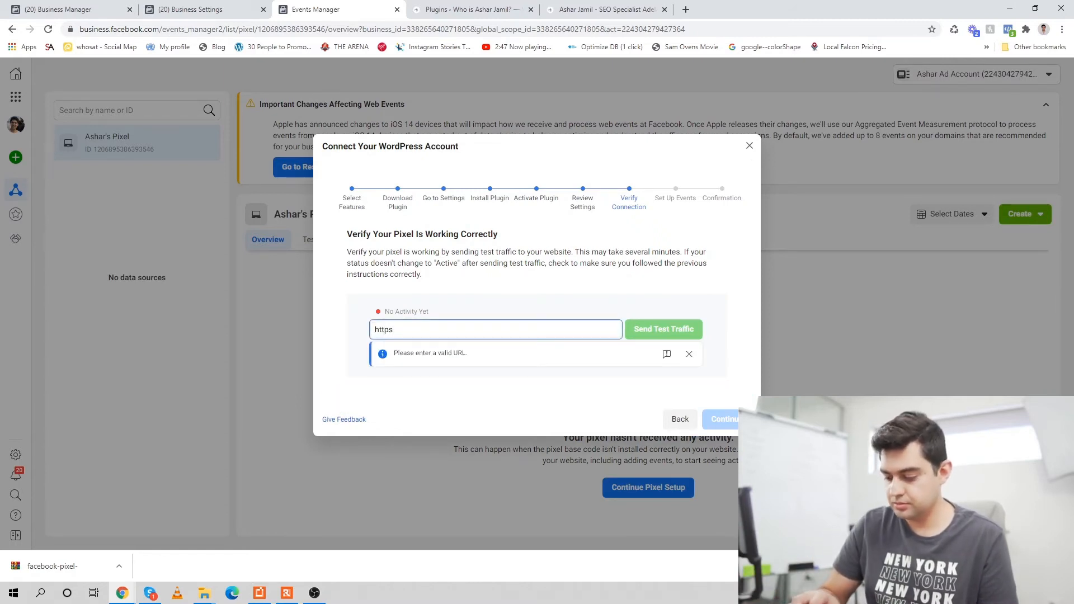
{"action": "type", "text": "://asha"}
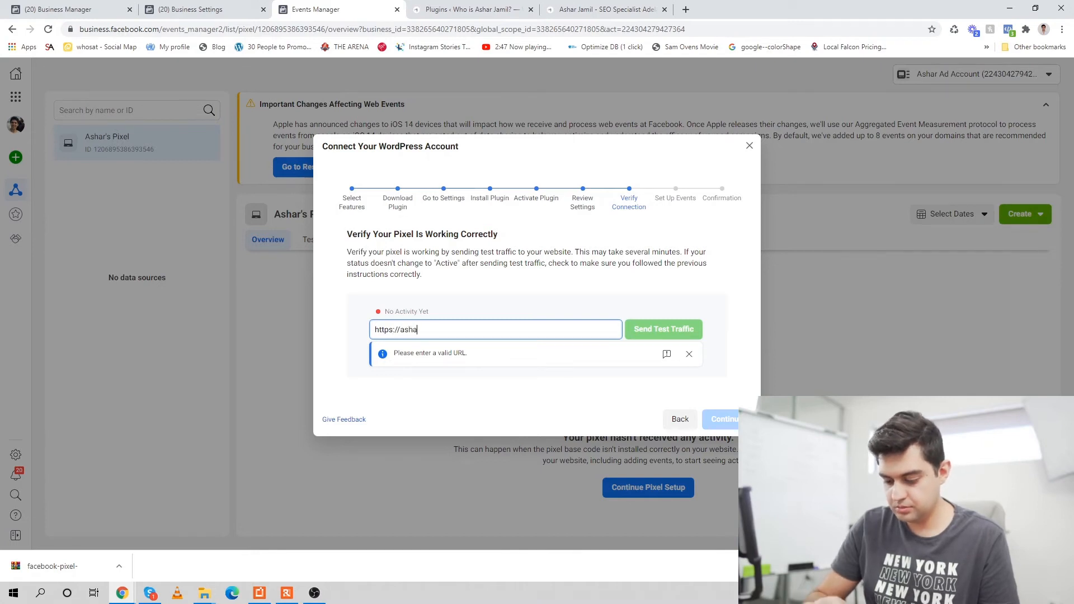
{"action": "type", "text": "rjamil.com"}
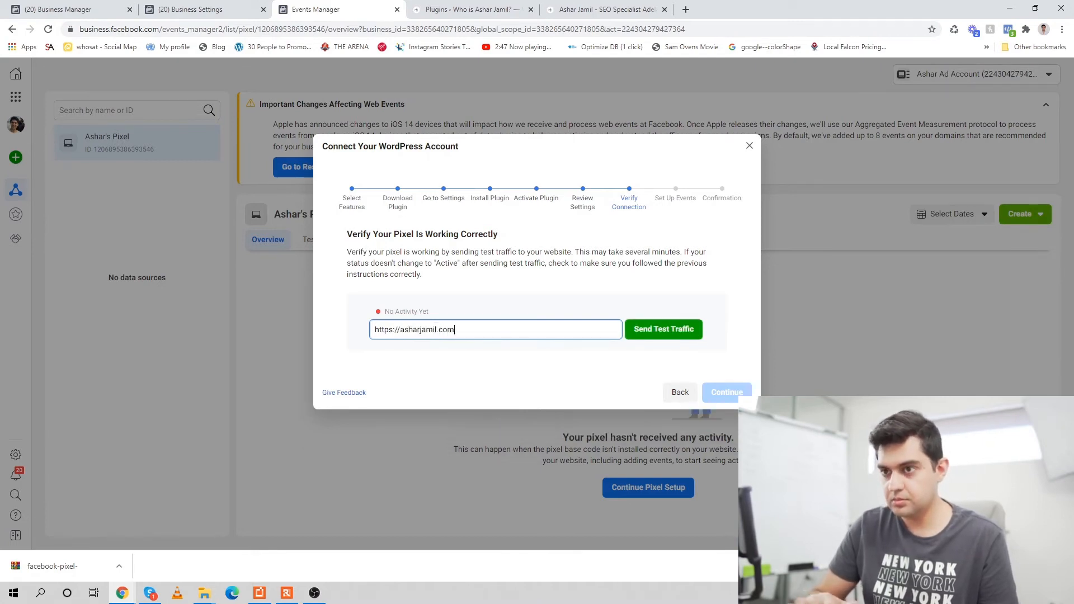
{"action": "key", "text": "Return"}
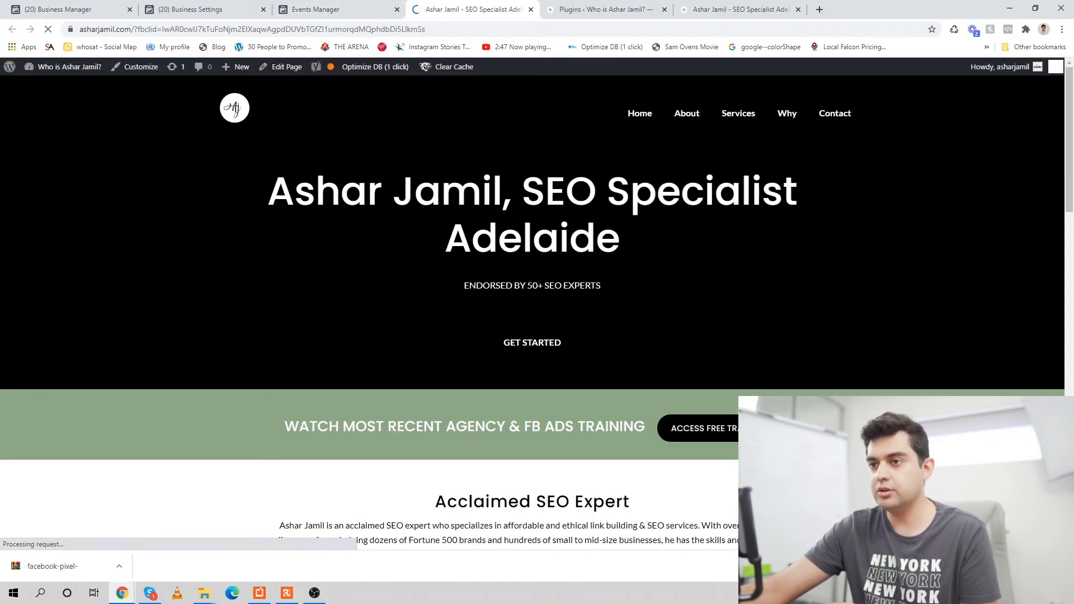
{"action": "key", "text": "ctrl+shift+Tab"}
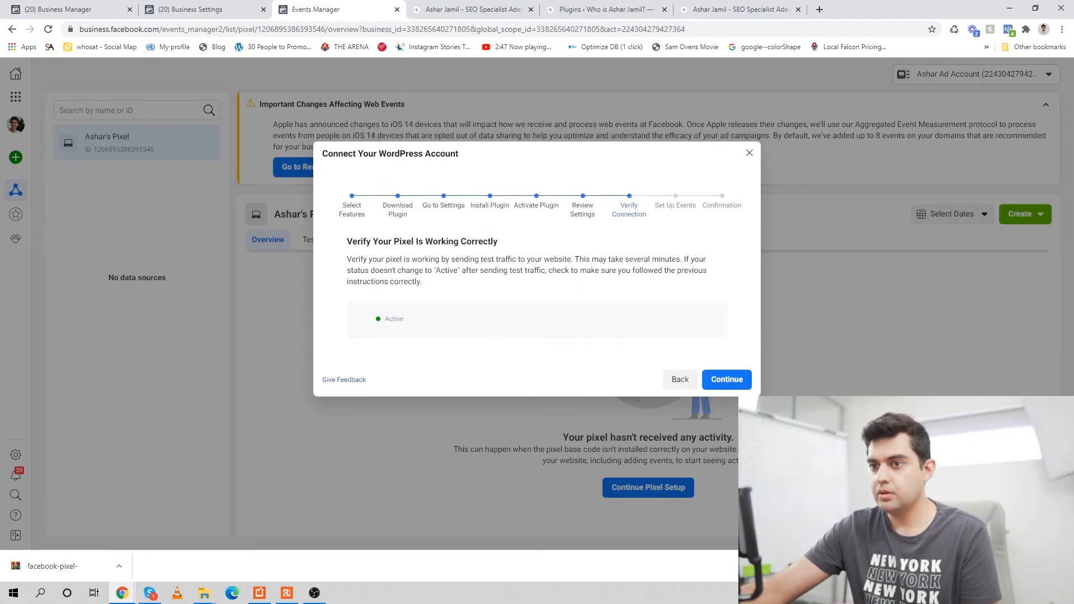
- Continue to Set Up Events, enter the website's https home page URL and open the site with the Event Setup Tool
{"action": "left_click", "coordinate": [726, 379]}
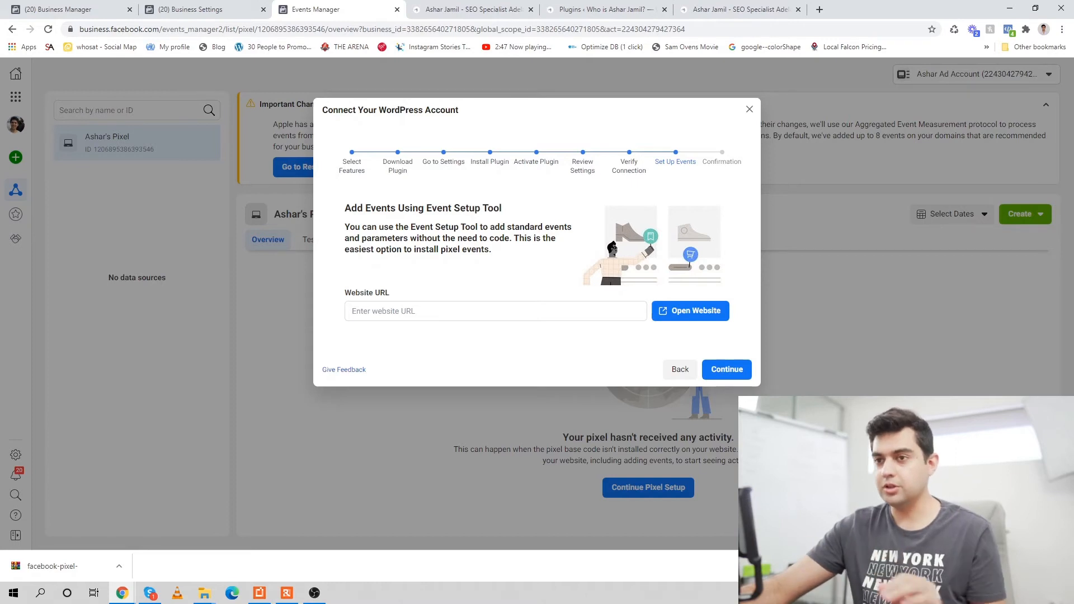
{"action": "left_click_drag", "start_coordinate": [345, 208], "coordinate": [493, 250]}
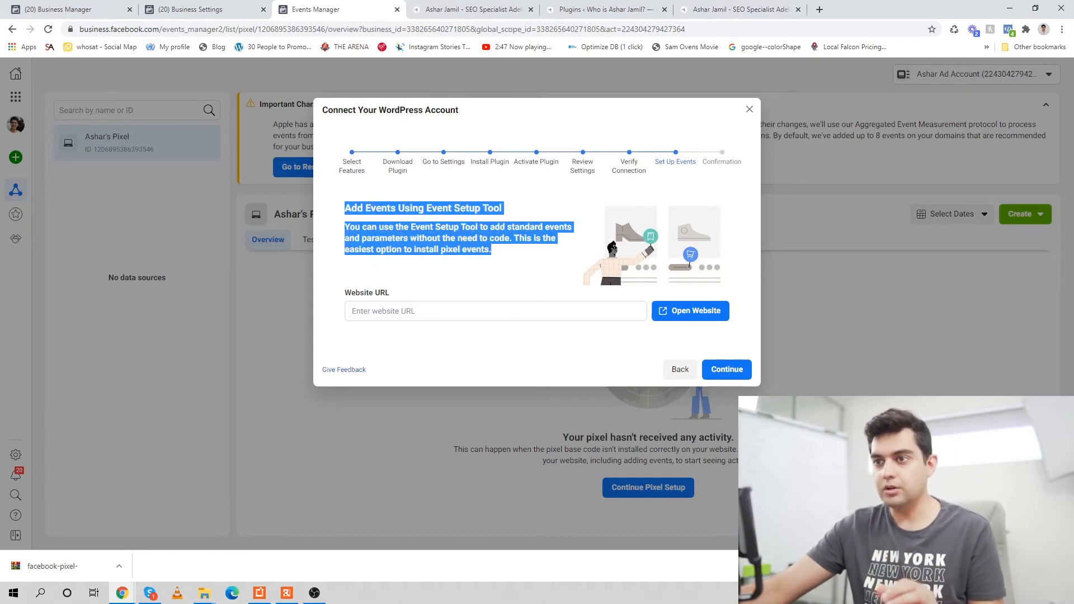
{"action": "left_click", "coordinate": [495, 252]}
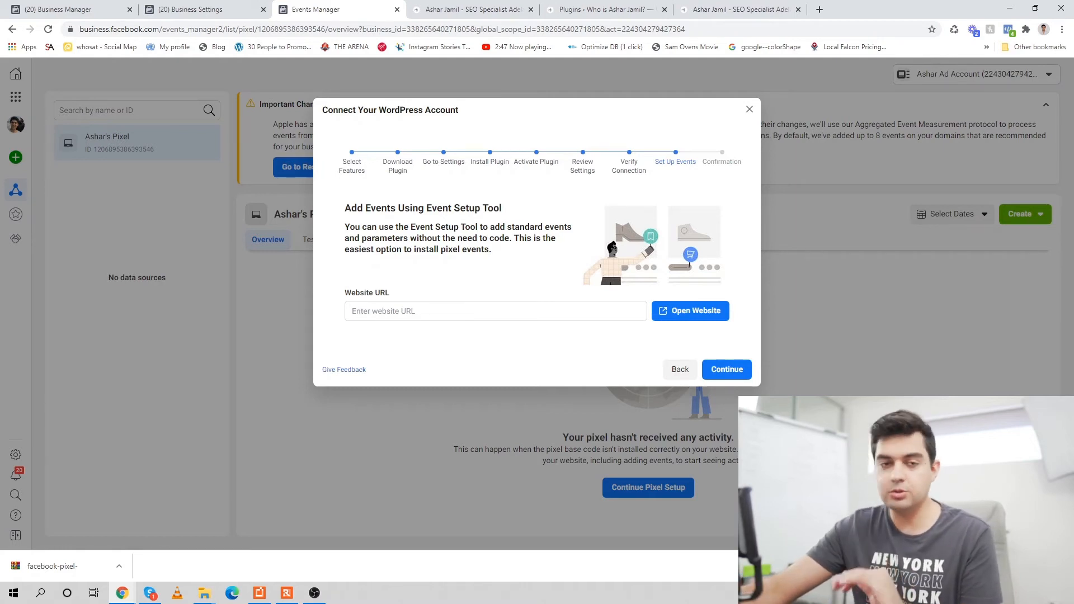
{"action": "left_click", "coordinate": [496, 311]}
{"action": "type", "text": "htt"}
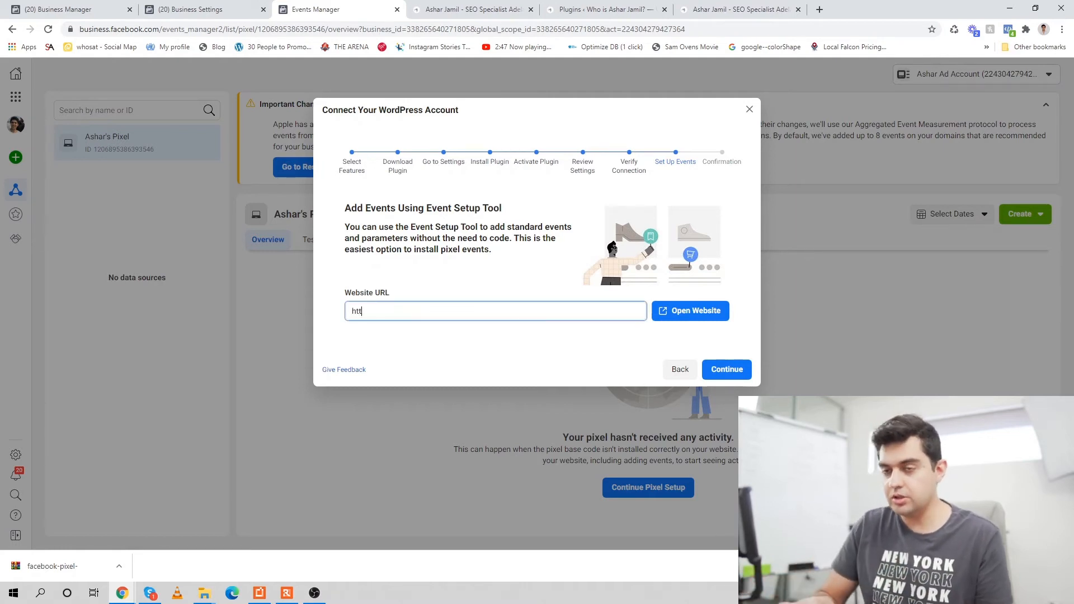
{"action": "type", "text": "ps://as"}
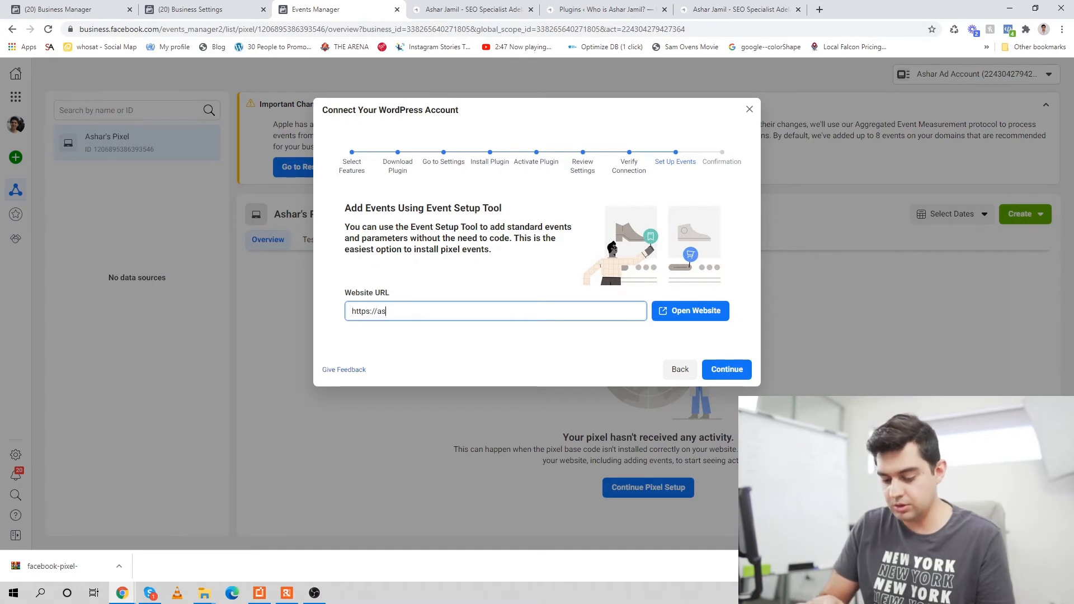
{"action": "type", "text": "harjamil.com"}
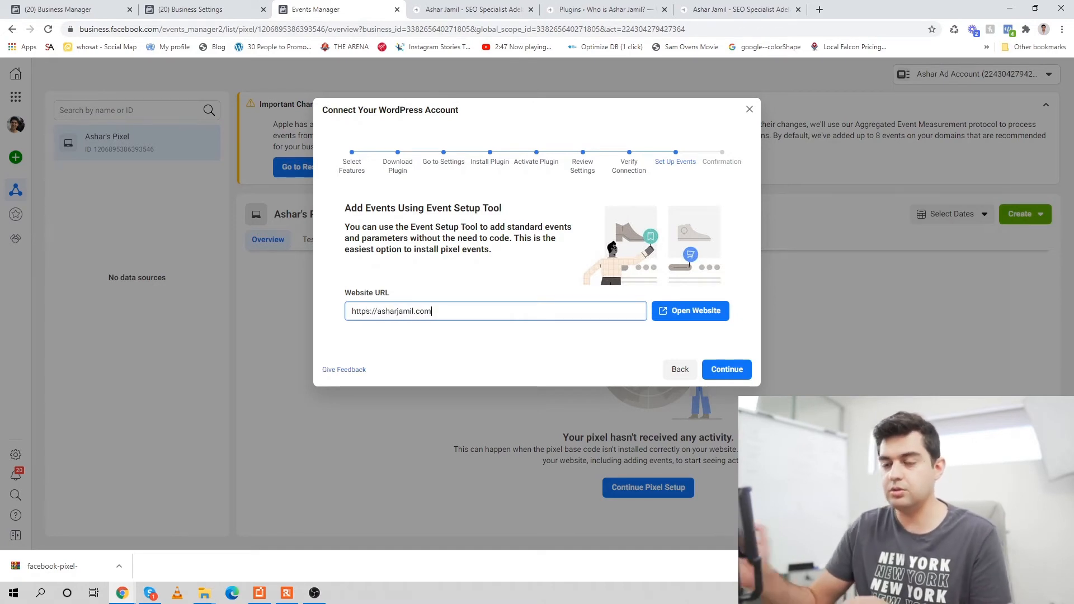
{"action": "left_click", "coordinate": [691, 311]}
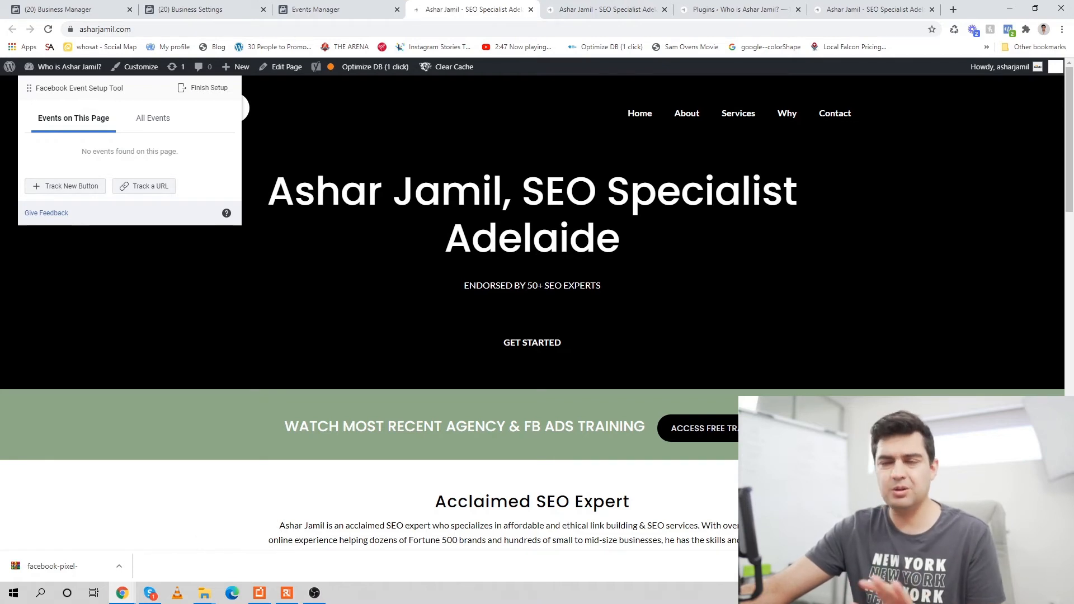
- Start tracking a new button in the Event Setup Tool and select the Access Free Training button as its target
{"action": "left_click", "coordinate": [65, 185]}
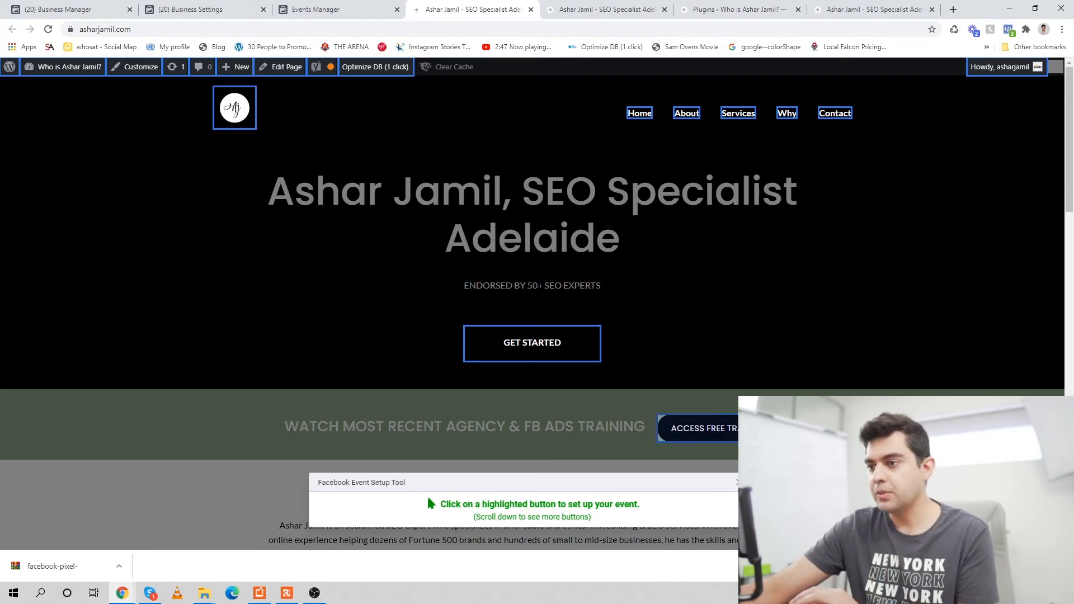
{"action": "left_click", "coordinate": [719, 428]}
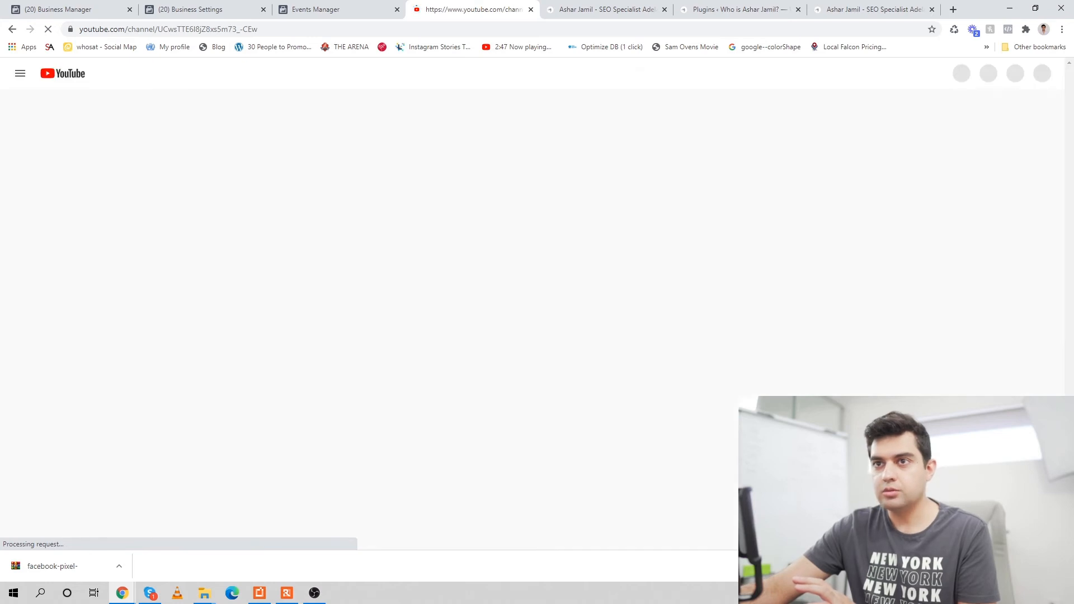
{"action": "left_click", "coordinate": [12, 29]}
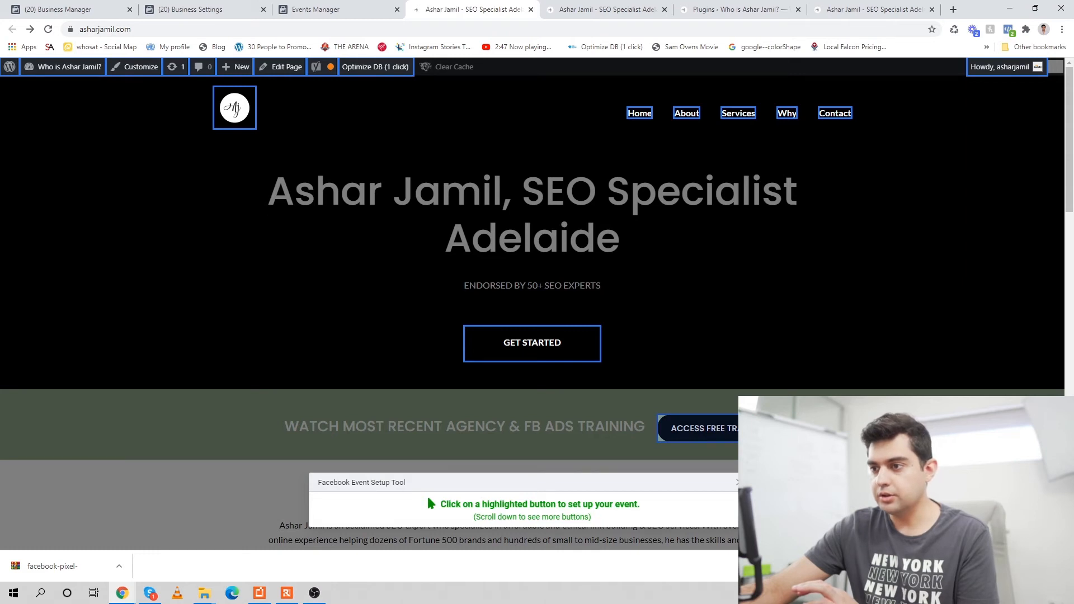
{"action": "left_click", "coordinate": [748, 428]}
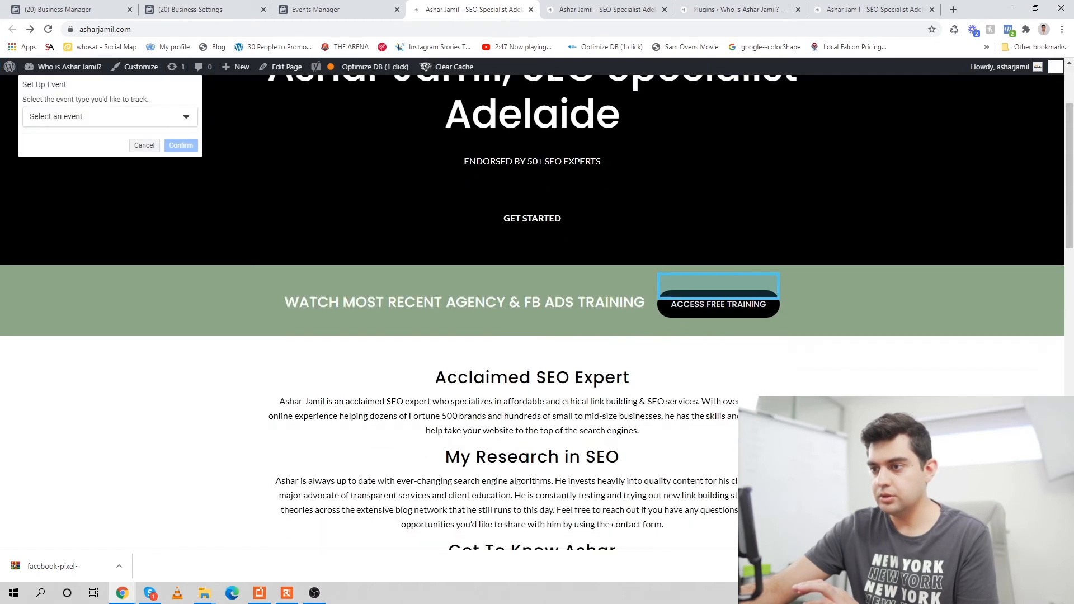
- Review the available event types and choose View Content for the Access Free Training button
{"action": "left_click", "coordinate": [106, 117]}
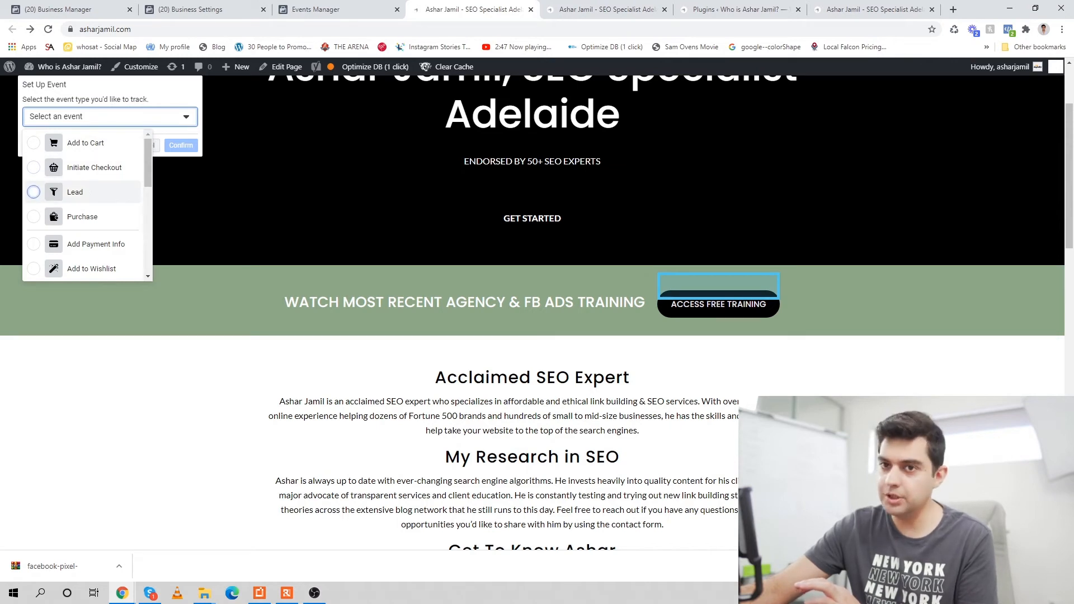
{"action": "scroll", "coordinate": [84, 207], "scroll_direction": "down", "scroll_amount": 4}
{"action": "scroll", "coordinate": [83, 206], "scroll_direction": "down", "scroll_amount": 2}
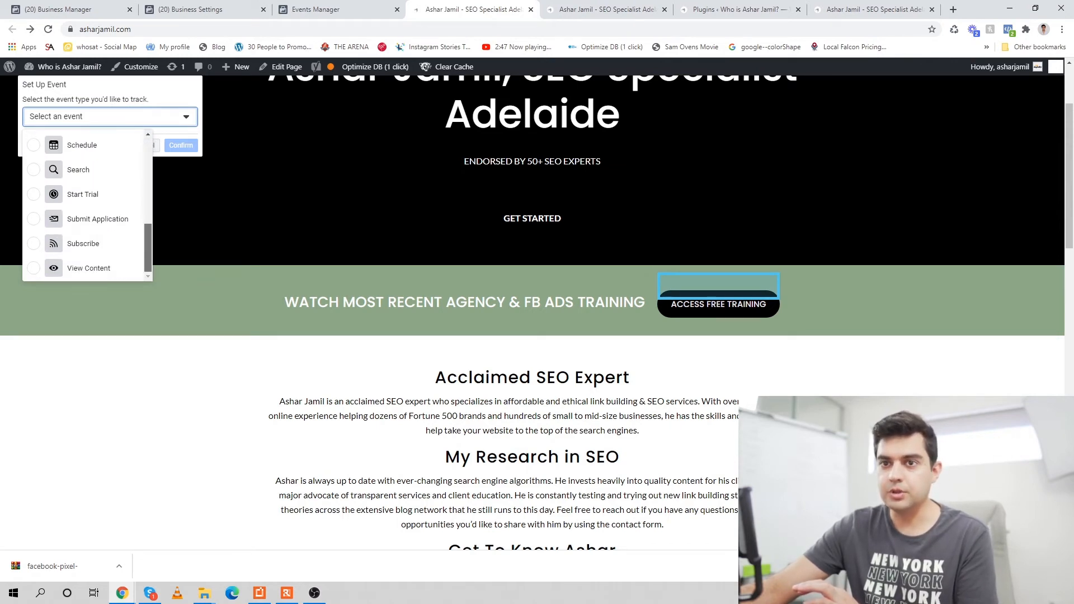
{"action": "scroll", "coordinate": [84, 213], "scroll_direction": "up", "scroll_amount": 6}
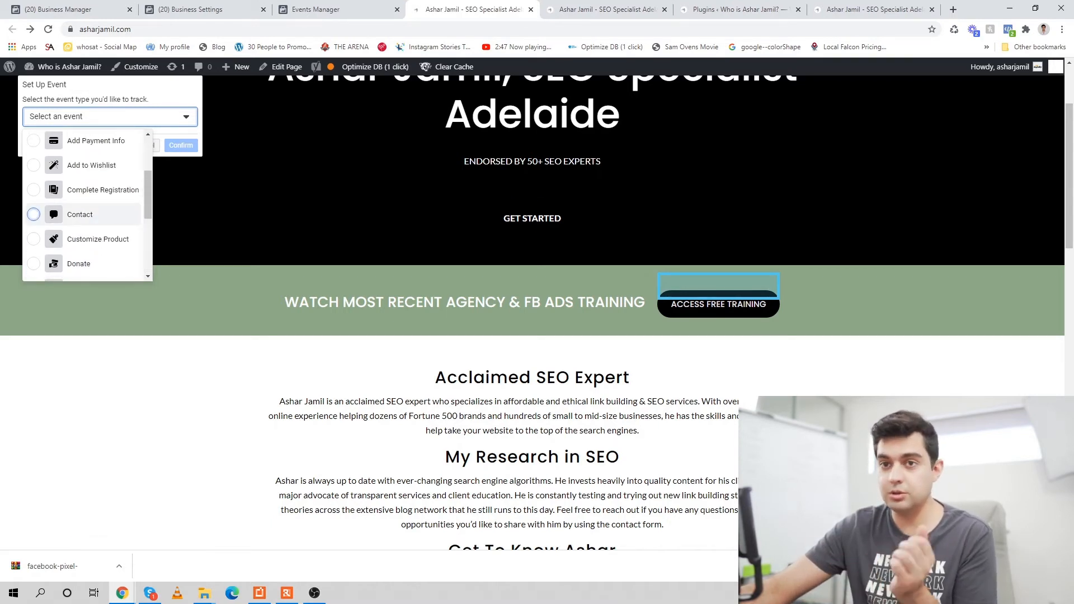
{"action": "scroll", "coordinate": [84, 224], "scroll_direction": "up", "scroll_amount": 2}
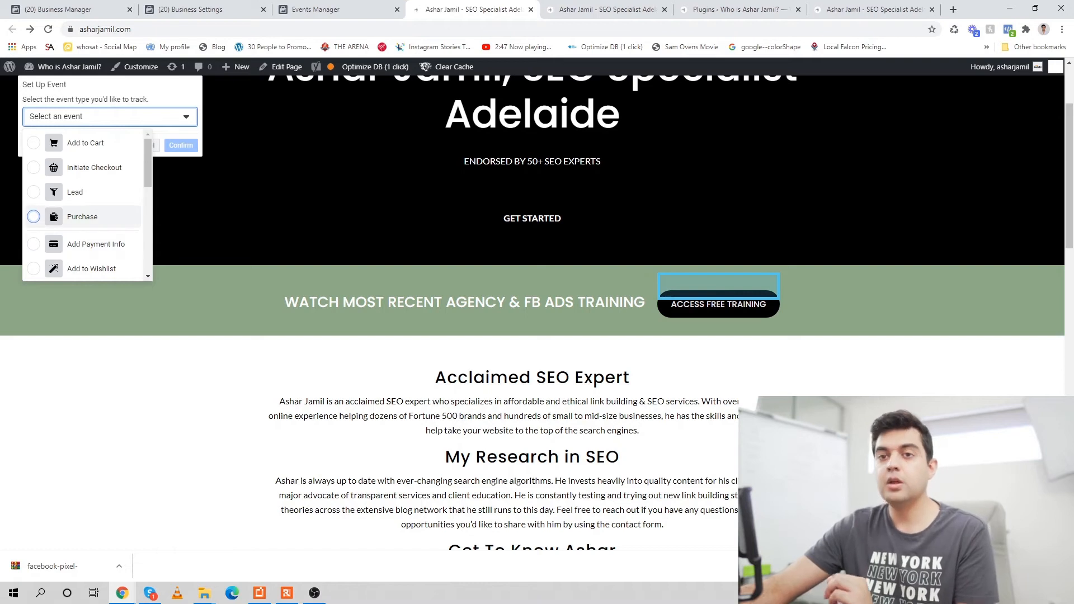
{"action": "scroll", "coordinate": [84, 229], "scroll_direction": "down", "scroll_amount": 4}
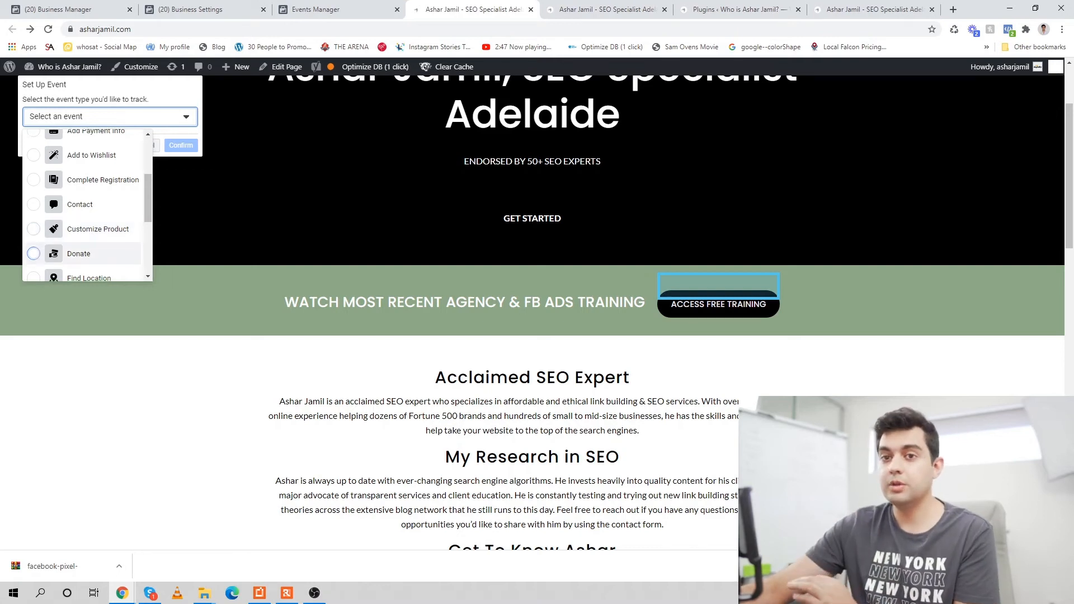
{"action": "scroll", "coordinate": [83, 240], "scroll_direction": "down", "scroll_amount": 1}
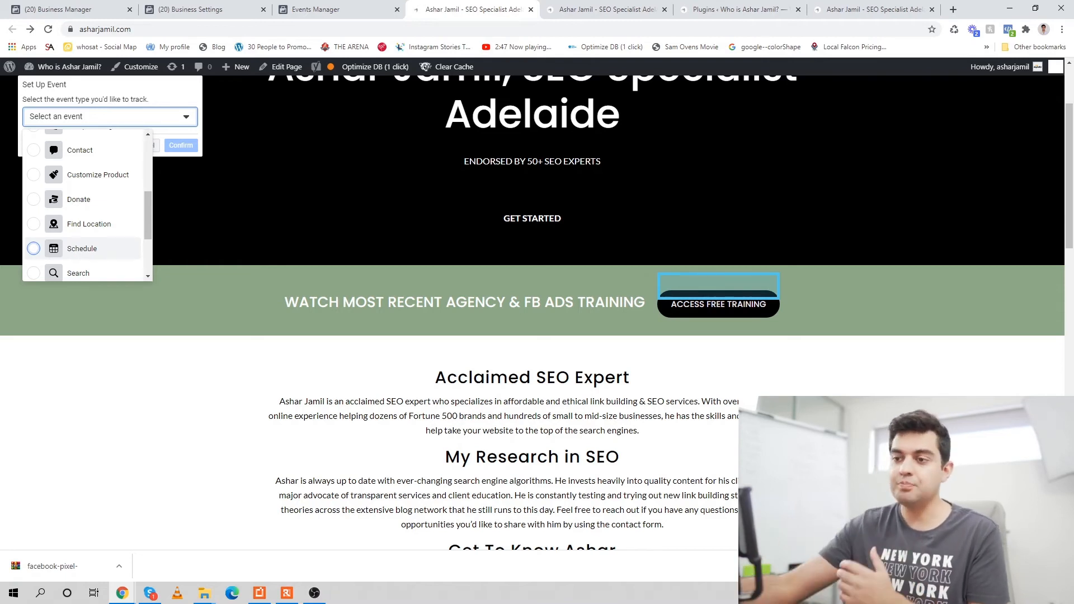
{"action": "scroll", "coordinate": [84, 235], "scroll_direction": "up", "scroll_amount": 2}
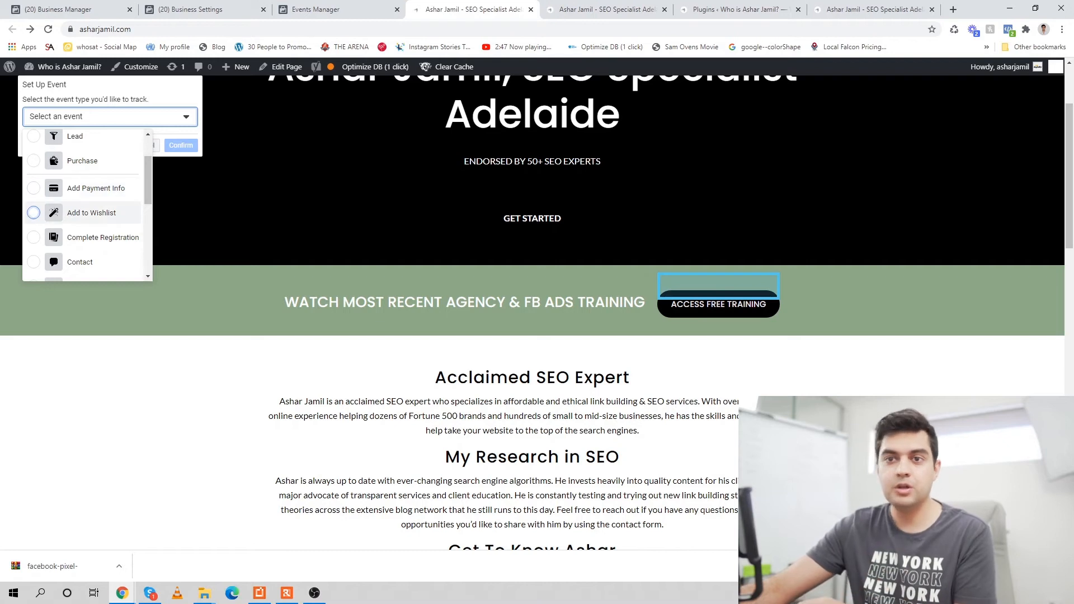
{"action": "scroll", "coordinate": [84, 207], "scroll_direction": "up", "scroll_amount": 1}
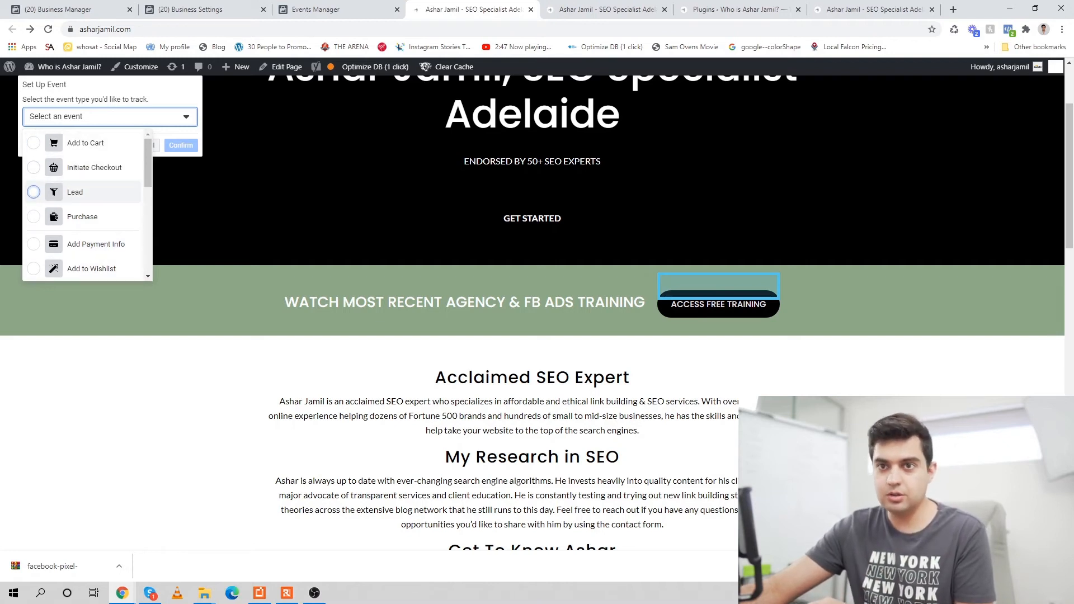
{"action": "scroll", "coordinate": [84, 193], "scroll_direction": "down", "scroll_amount": 5}
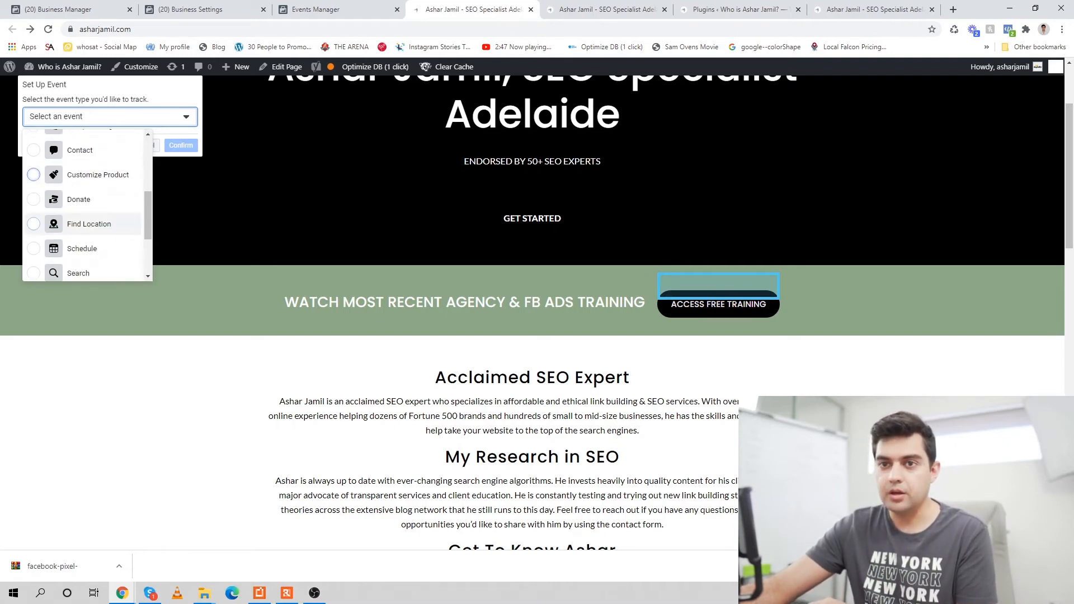
{"action": "scroll", "coordinate": [84, 235], "scroll_direction": "down", "scroll_amount": 2}
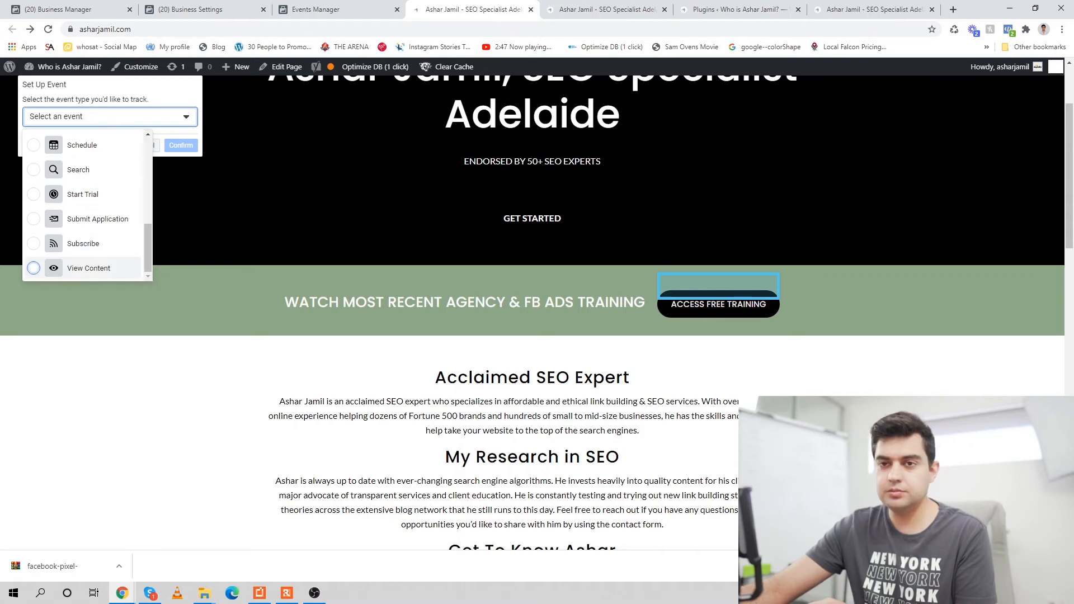
{"action": "left_click", "coordinate": [88, 268]}
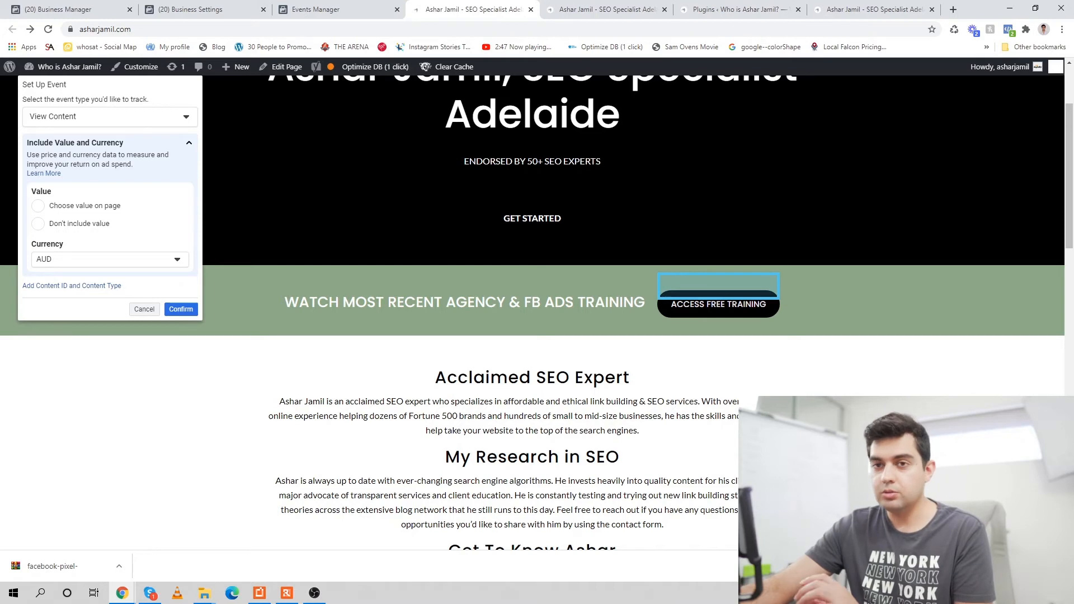
- Confirm the View Content event without including a value, then finish the event setup and skip the feedback survey
{"action": "left_click", "coordinate": [38, 224]}
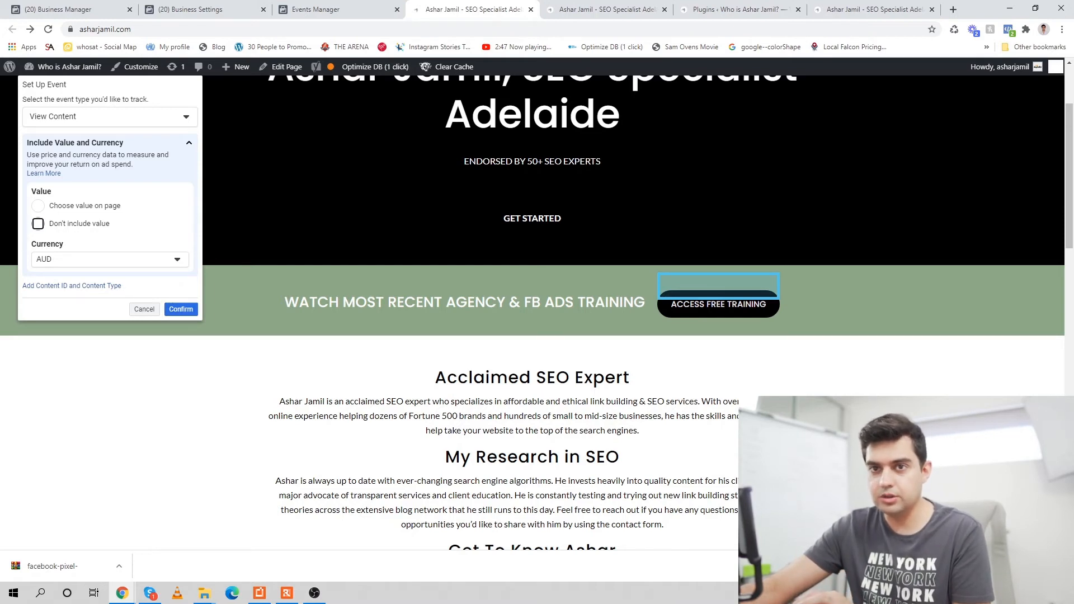
{"action": "left_click", "coordinate": [180, 309]}
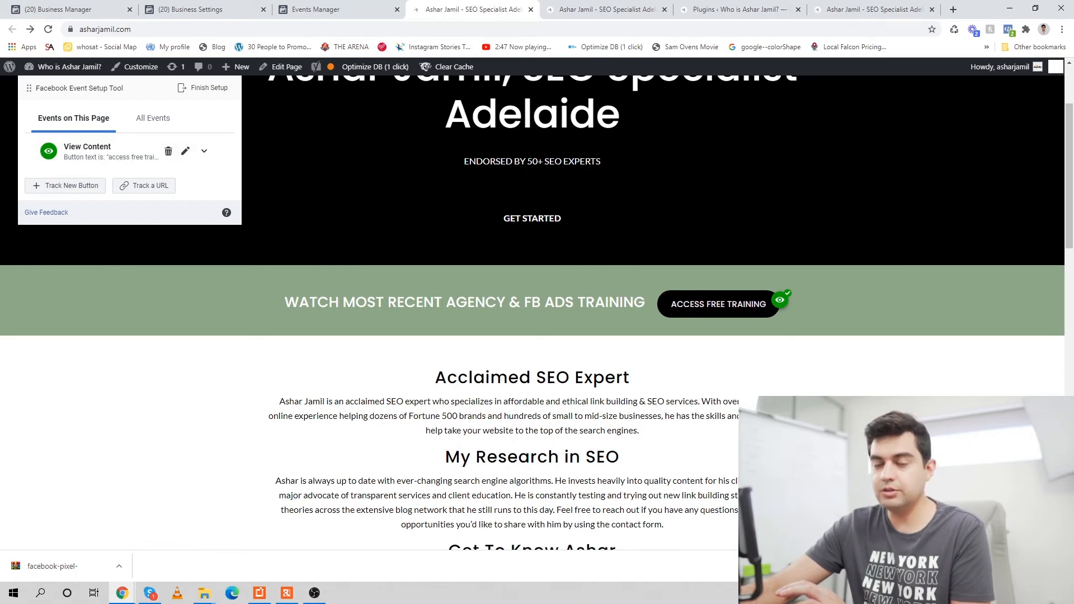
{"action": "left_click", "coordinate": [202, 88]}
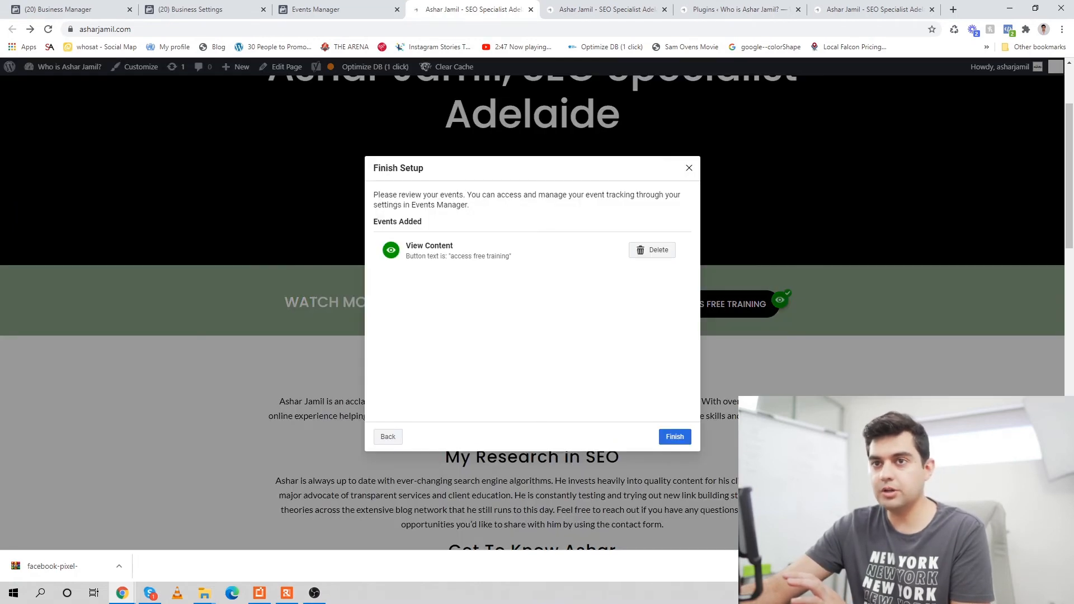
{"action": "left_click", "coordinate": [674, 436]}
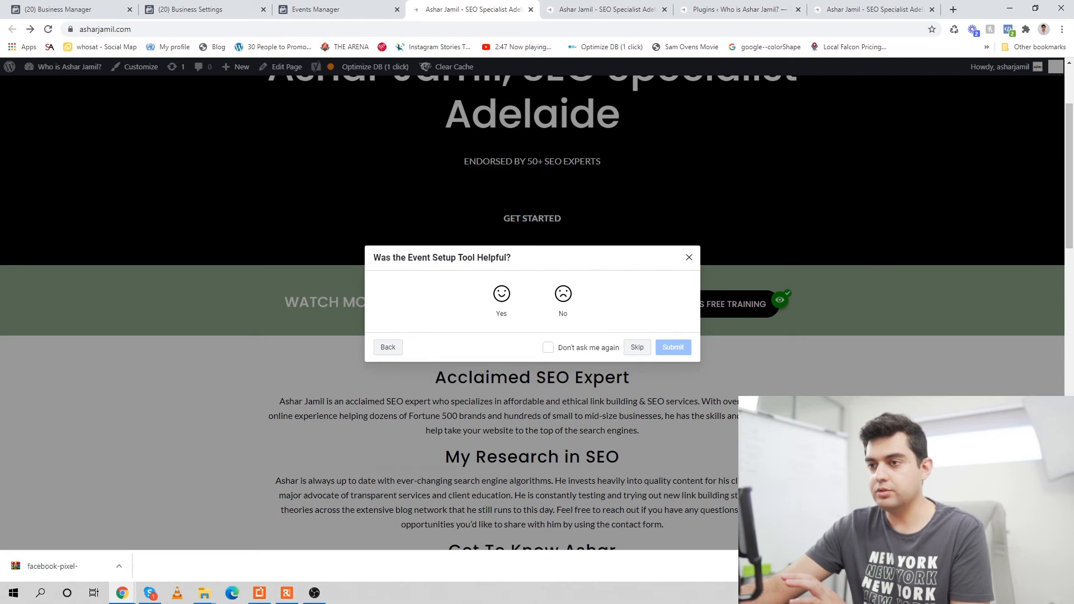
{"action": "left_click", "coordinate": [636, 348]}
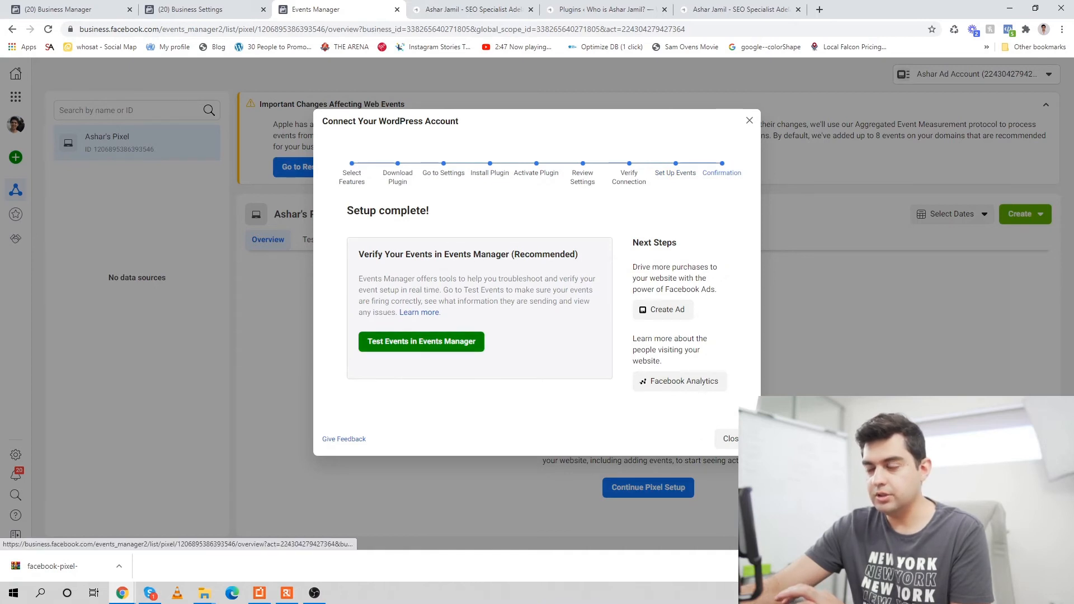
- Proceed to Events Manager to test events, trigger the website's Access Free Training button and inspect the tracking with Facebook Pixel Helper
{"action": "left_click", "coordinate": [475, 341]}
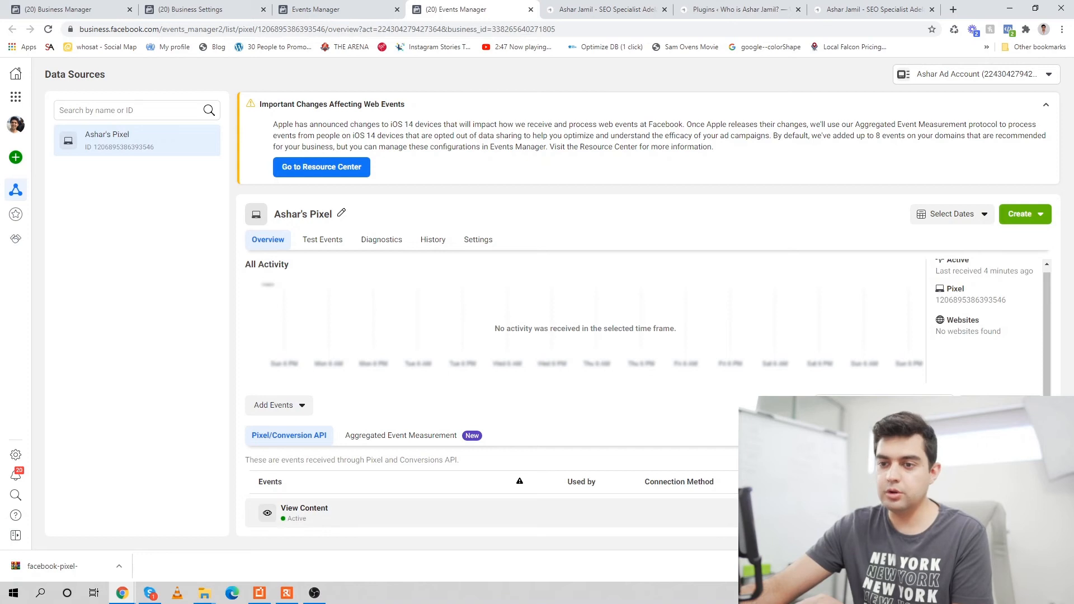
{"action": "left_click", "coordinate": [581, 10]}
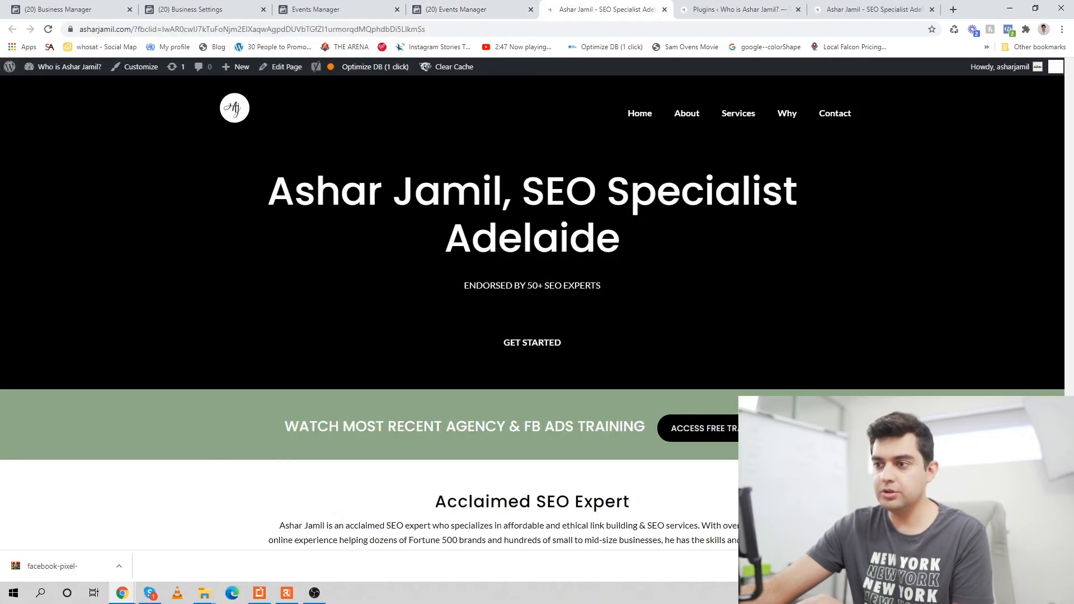
{"action": "left_click", "coordinate": [703, 428]}
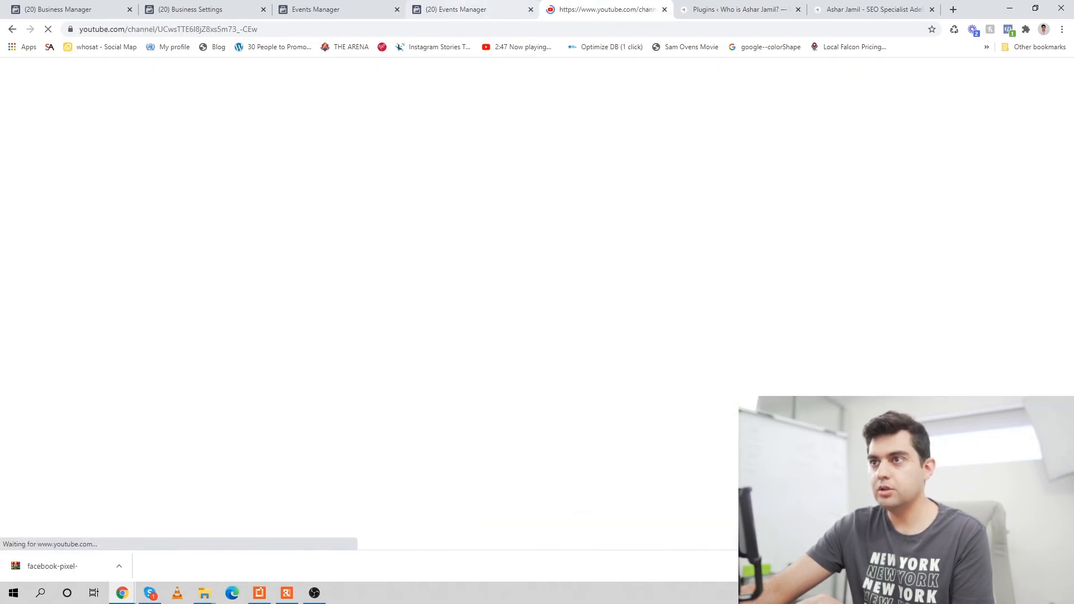
{"action": "left_click", "coordinate": [1008, 29]}
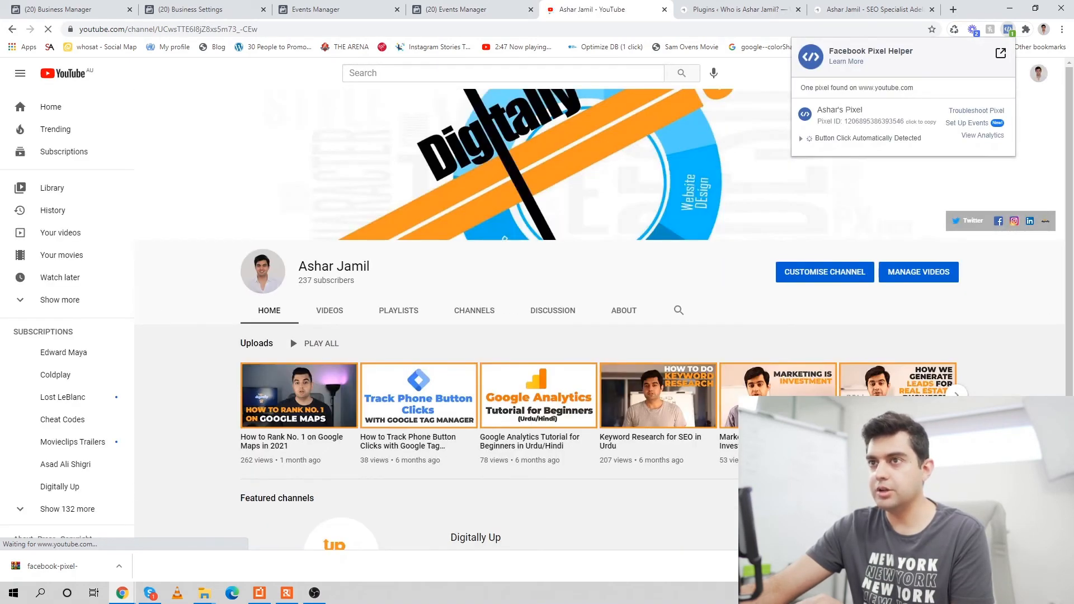
- Return to Events Manager, refresh the pixel overview to check the View Content event, and look at what can be created from the pixel
{"action": "left_click", "coordinate": [456, 10]}
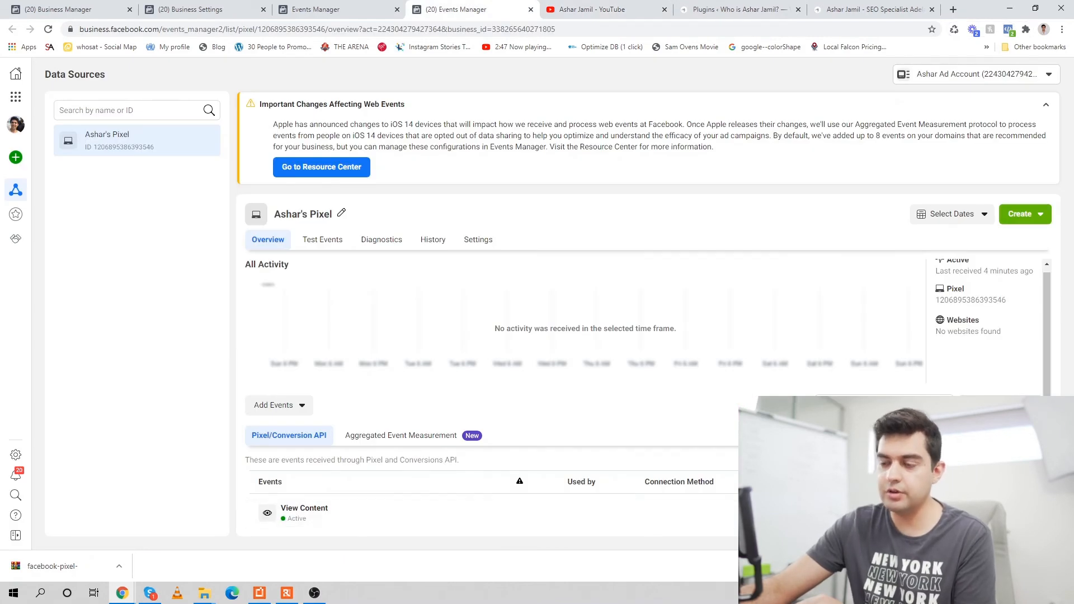
{"action": "key", "text": "F5"}
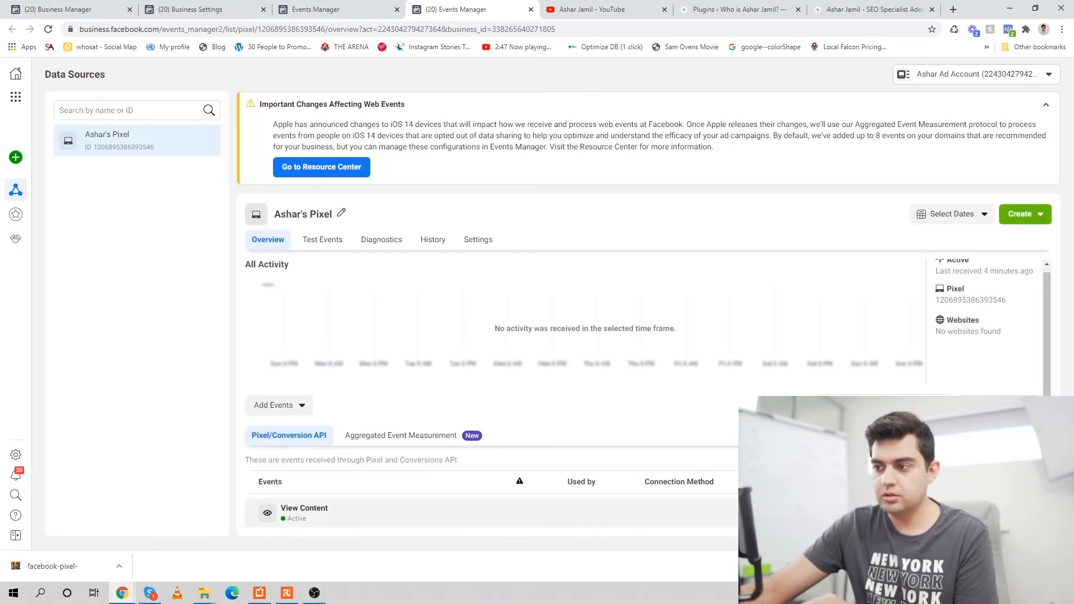
{"action": "left_click", "coordinate": [325, 9]}
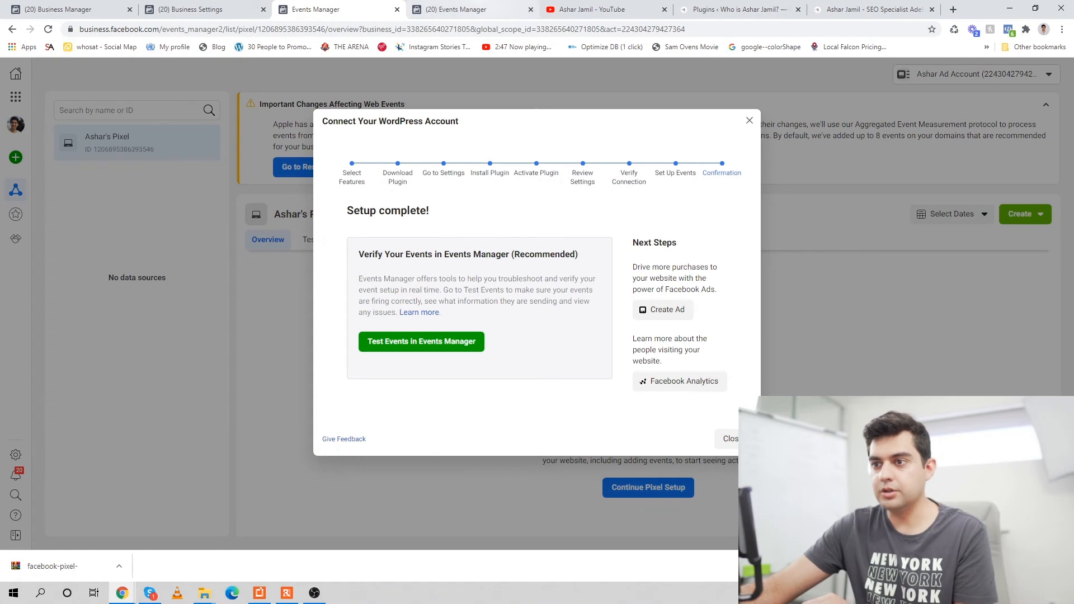
{"action": "left_click", "coordinate": [455, 9]}
{"action": "left_click", "coordinate": [1020, 213]}
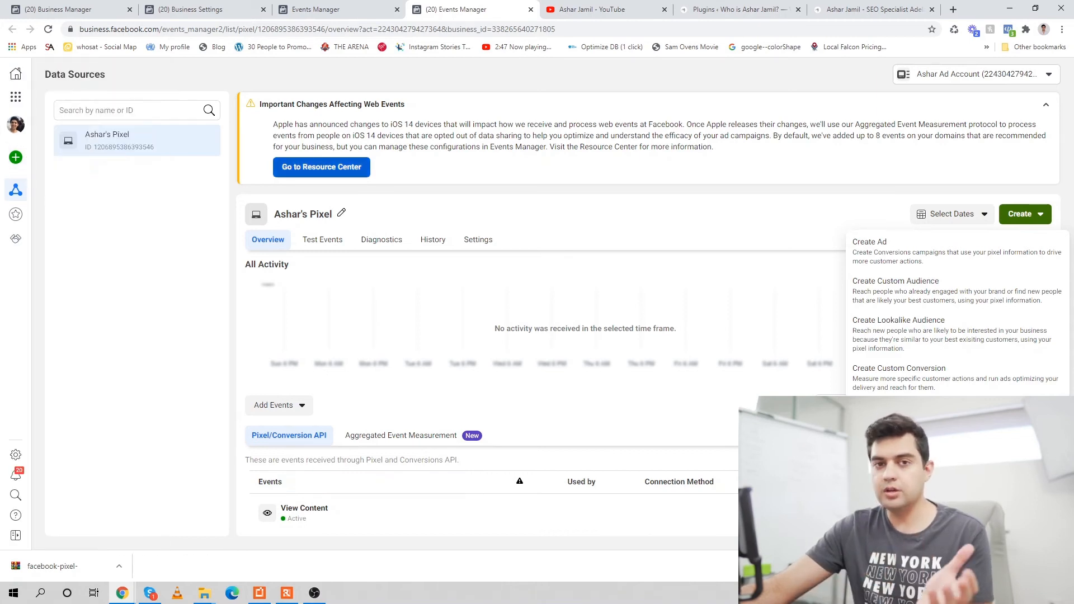
- Switch to Ads Manager and choose Conversions as the objective for a new campaign
{"action": "left_click", "coordinate": [16, 97]}
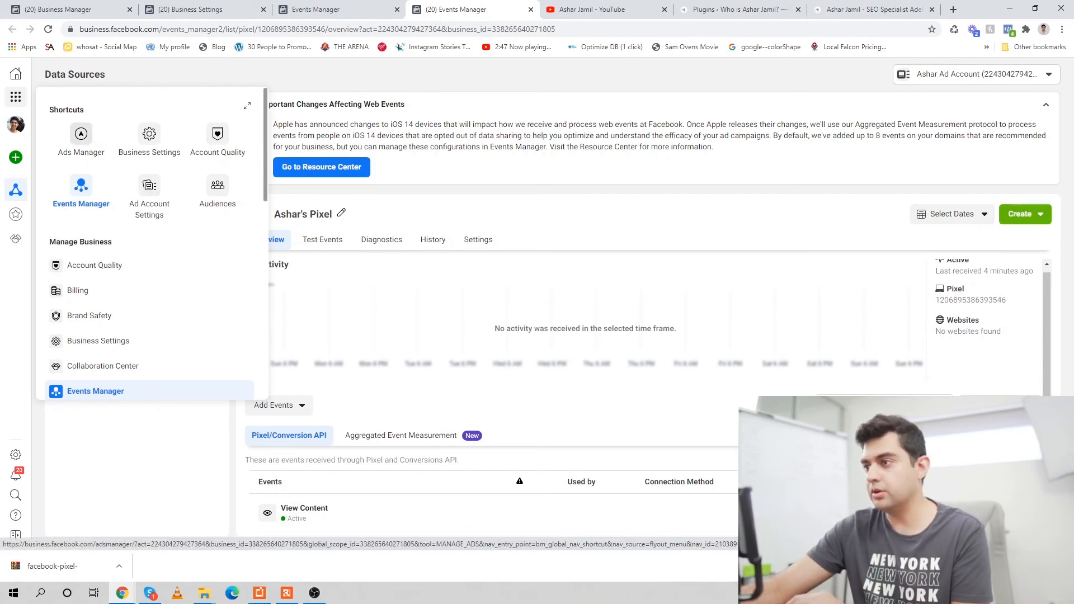
{"action": "left_click", "coordinate": [81, 137]}
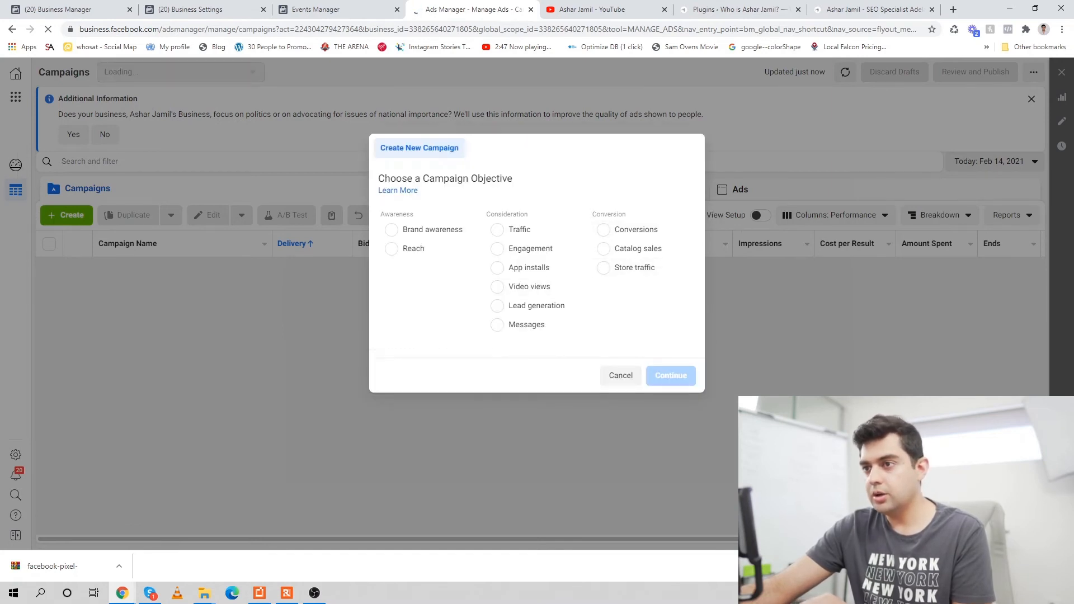
{"action": "left_click", "coordinate": [635, 229]}
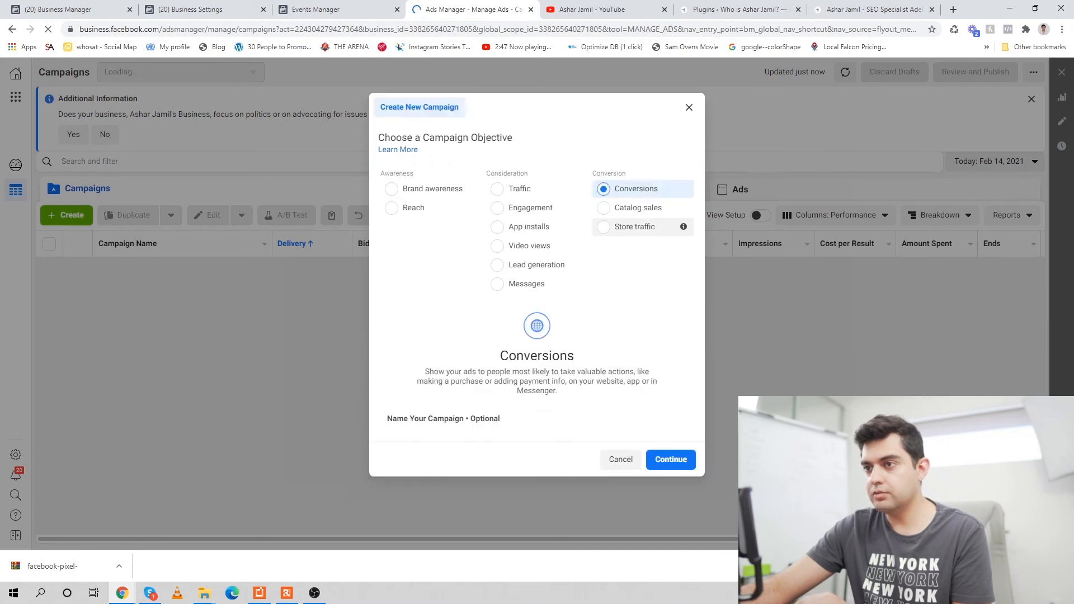
- Name the new campaign "View Content"
{"action": "left_click", "coordinate": [531, 419]}
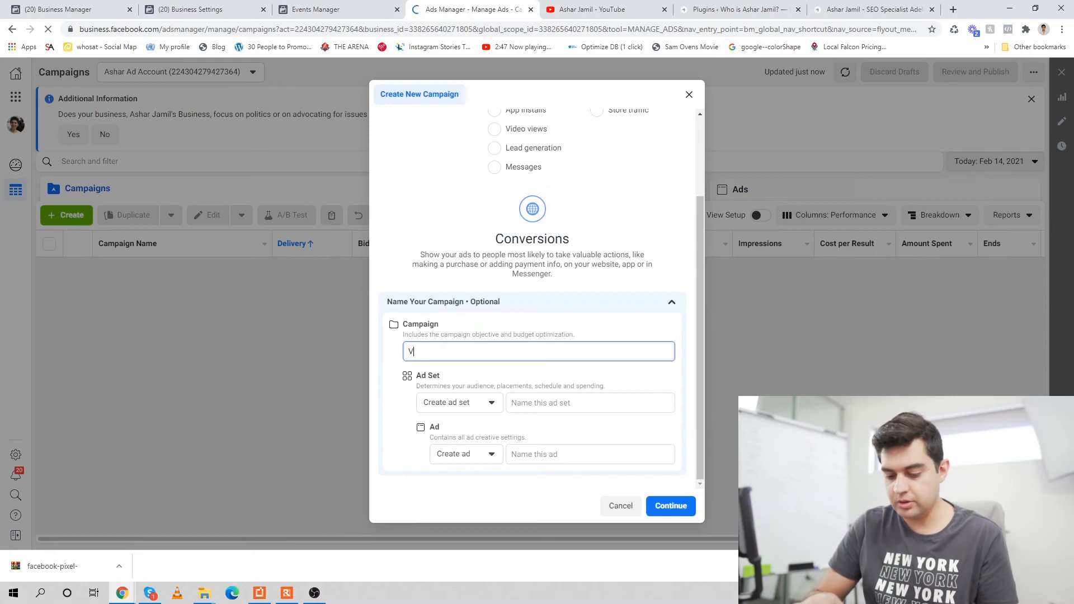
{"action": "type", "text": "iew"}
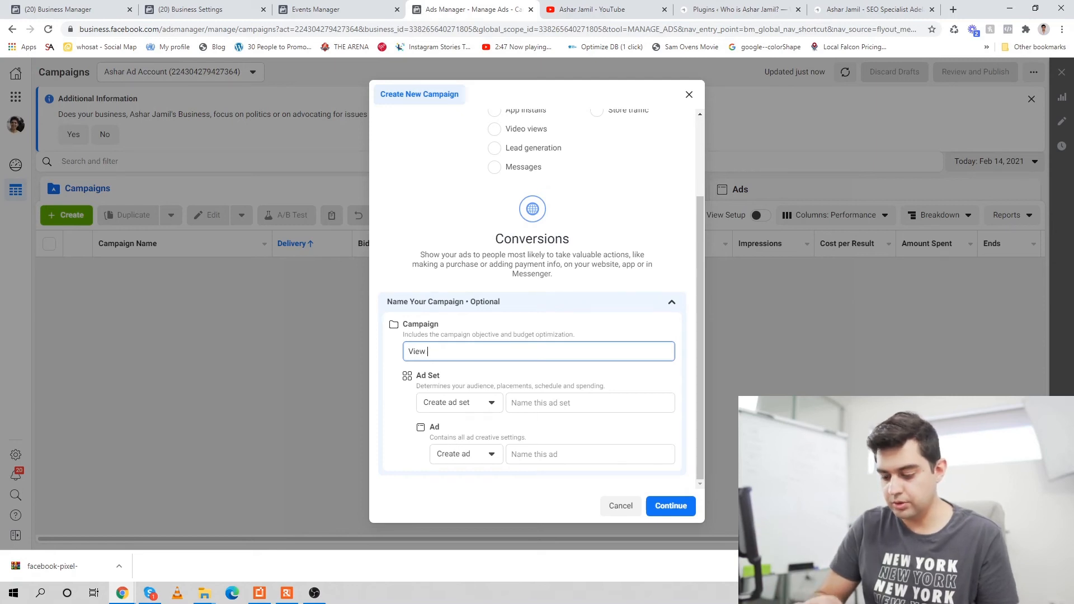
{"action": "type", "text": " cONTENT"}
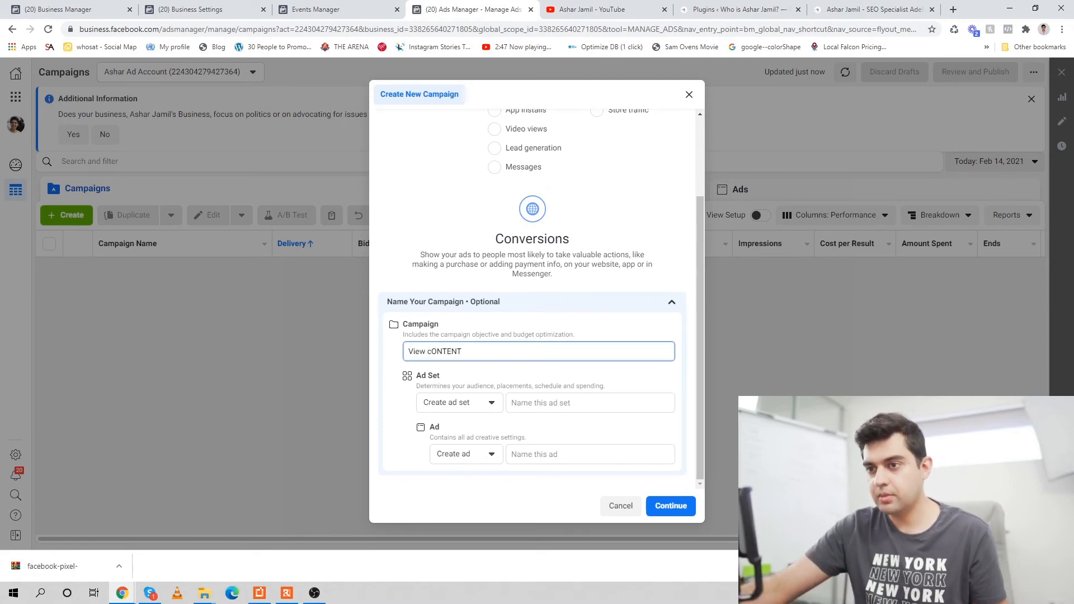
{"action": "key", "text": "shift+Left"}
{"action": "key", "text": "shift+Left"}
{"action": "key", "text": "shift+Left"}
{"action": "key", "text": "shift+Left"}
{"action": "key", "text": "shift+Left"}
{"action": "key", "text": "shift+Left"}
{"action": "key", "text": "shift+Left"}
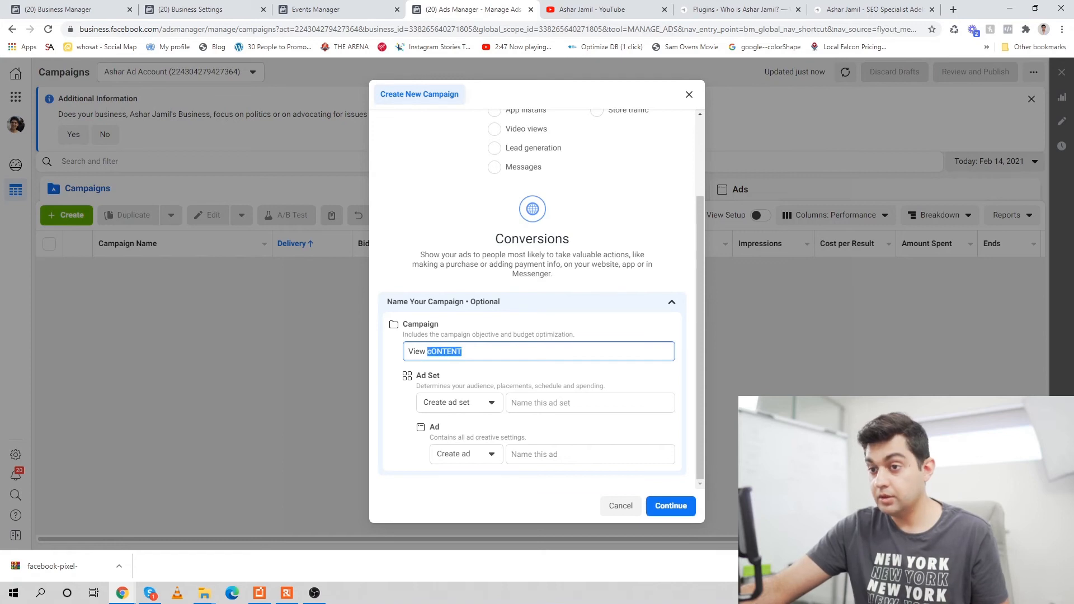
{"action": "type", "text": "Content"}
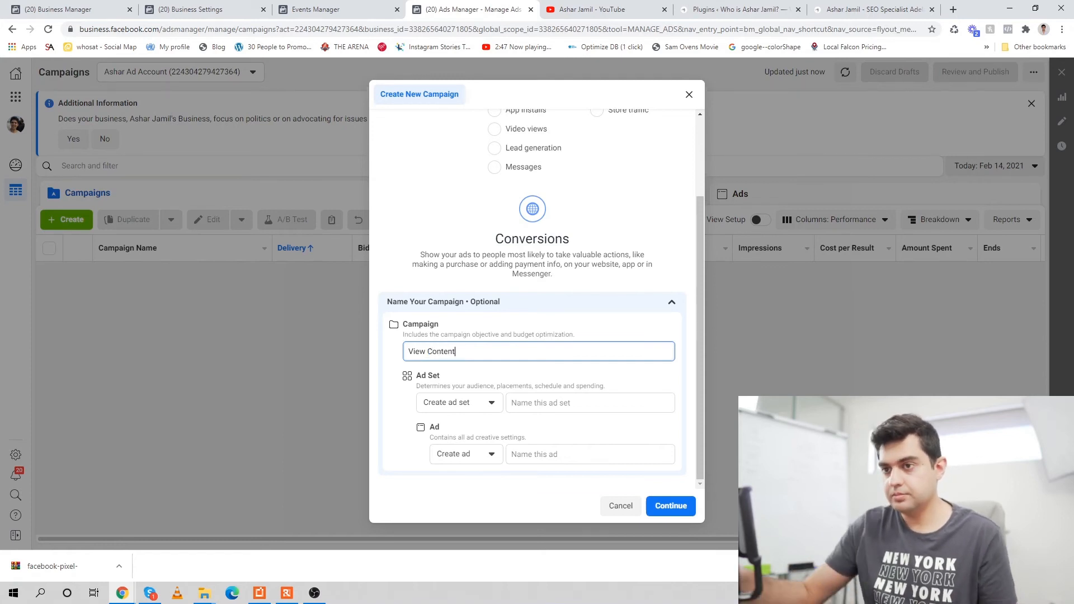
- Reuse the campaign name "View Content" for the ad set and the ad, then continue to the campaign draft
{"action": "key", "text": "ctrl+a"}
{"action": "key", "text": "ctrl+c"}
{"action": "left_click", "coordinate": [559, 403]}
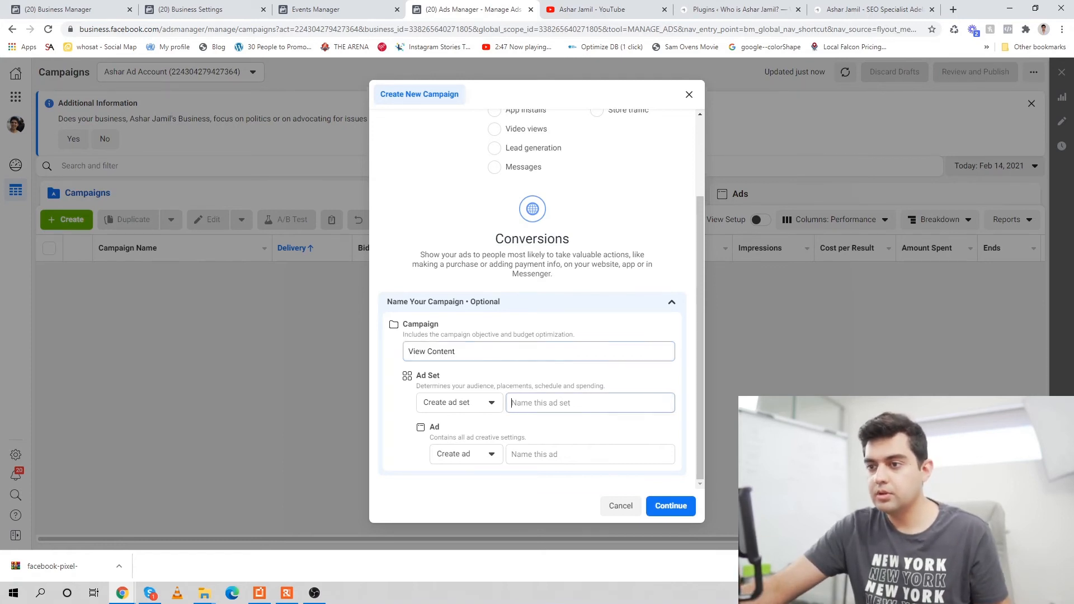
{"action": "key", "text": "ctrl+v"}
{"action": "left_click", "coordinate": [559, 454]}
{"action": "key", "text": "ctrl+v"}
{"action": "left_click", "coordinate": [671, 506]}
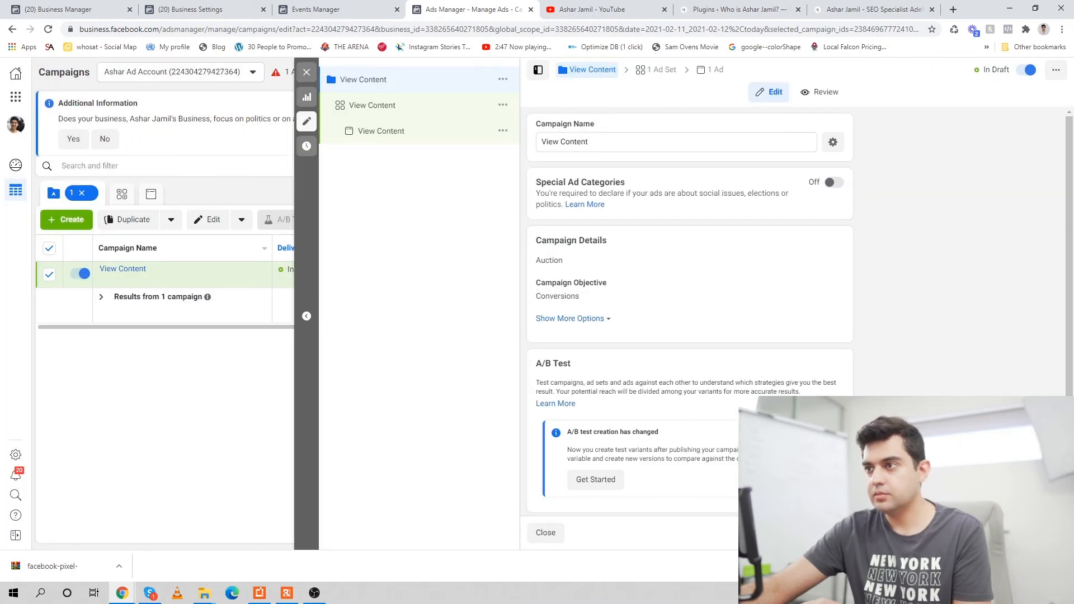
- Turn on Campaign Budget Optimization for the View Content campaign
{"action": "scroll", "coordinate": [690, 311], "scroll_direction": "down", "scroll_amount": 3}
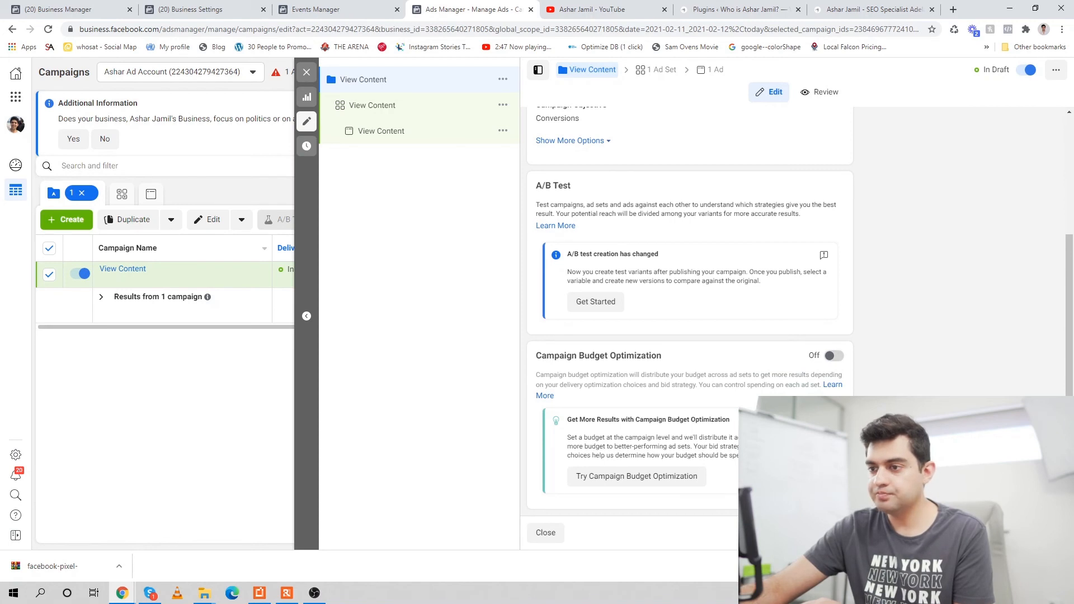
{"action": "left_click", "coordinate": [834, 356]}
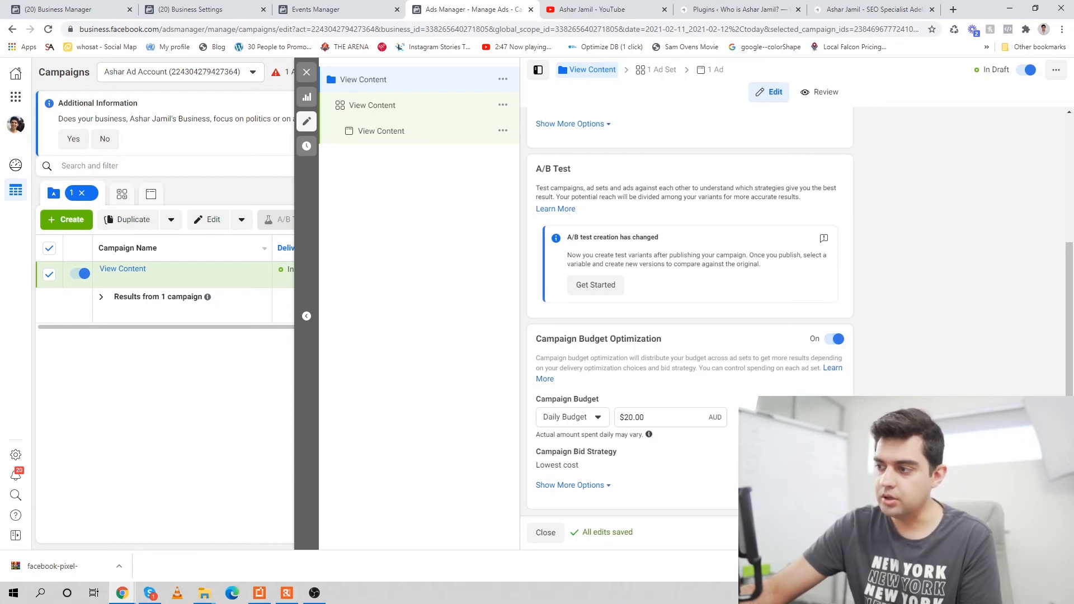
- In the View Content ad set, find and choose View Content as the website conversion event, then review the remaining settings
{"action": "left_click", "coordinate": [372, 105]}
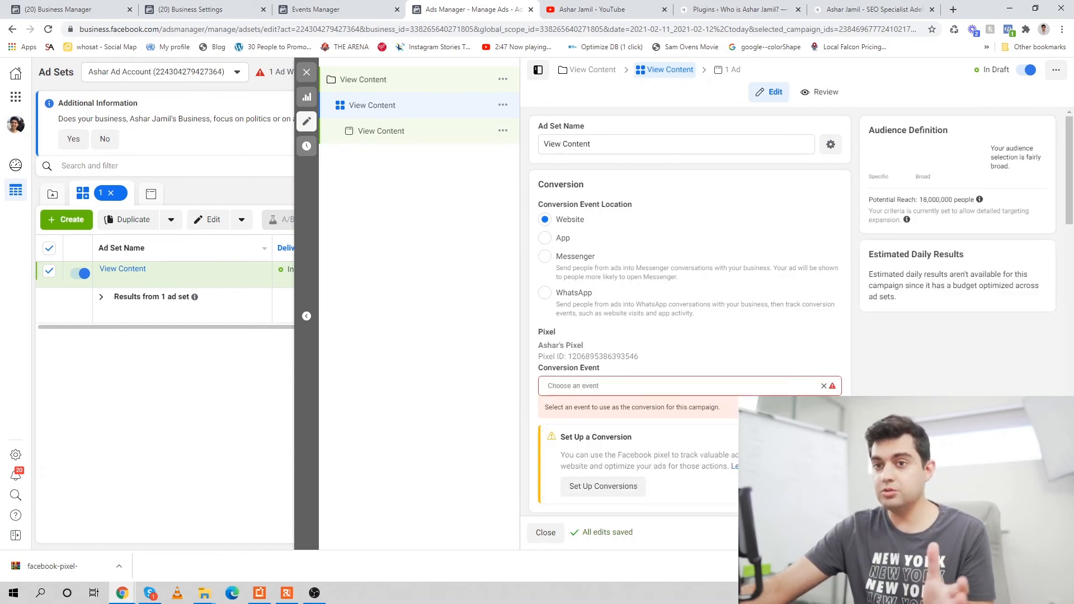
{"action": "left_click", "coordinate": [671, 386]}
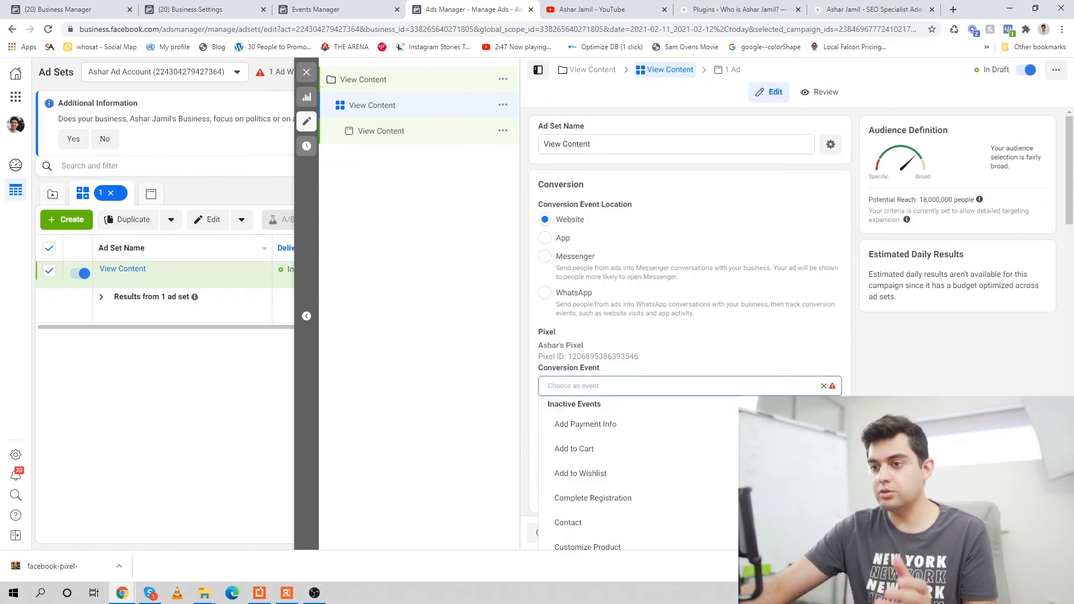
{"action": "scroll", "coordinate": [582, 431], "scroll_direction": "down", "scroll_amount": 3}
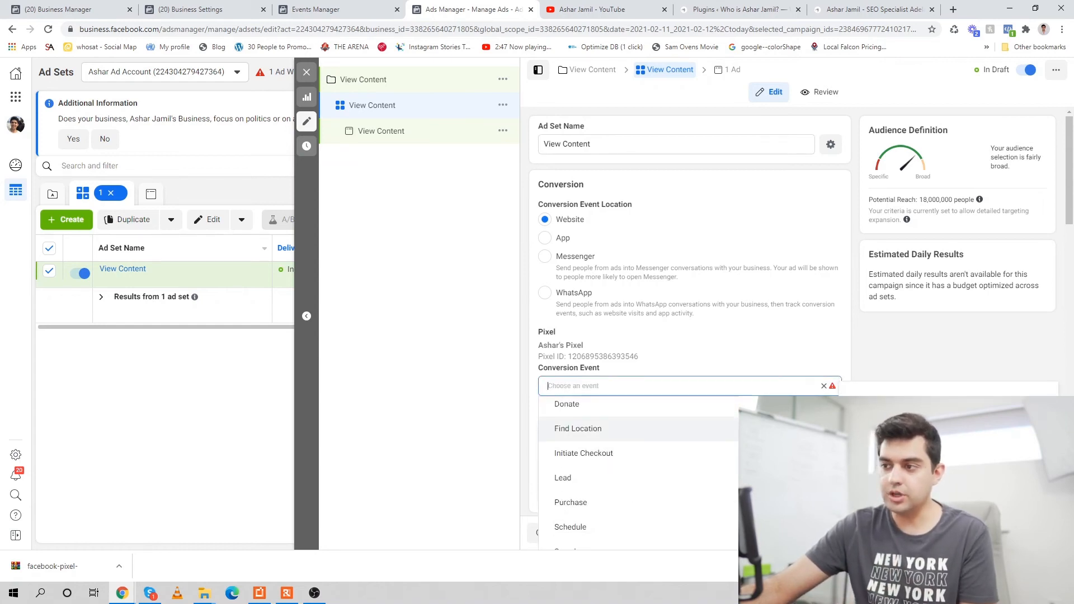
{"action": "scroll", "coordinate": [582, 436], "scroll_direction": "down", "scroll_amount": 2}
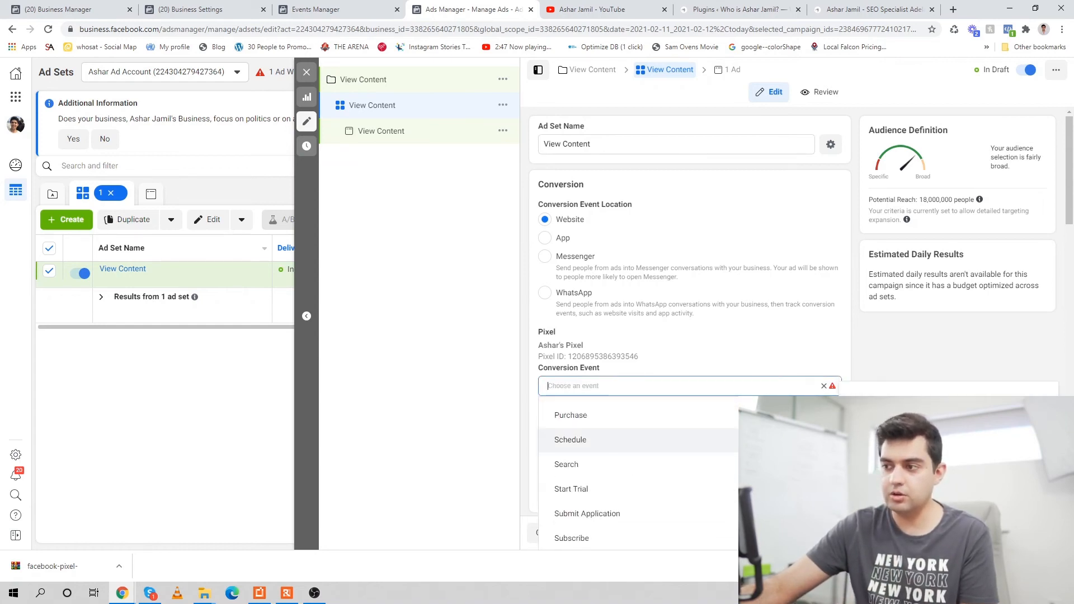
{"action": "scroll", "coordinate": [582, 538], "scroll_direction": "up", "scroll_amount": 2}
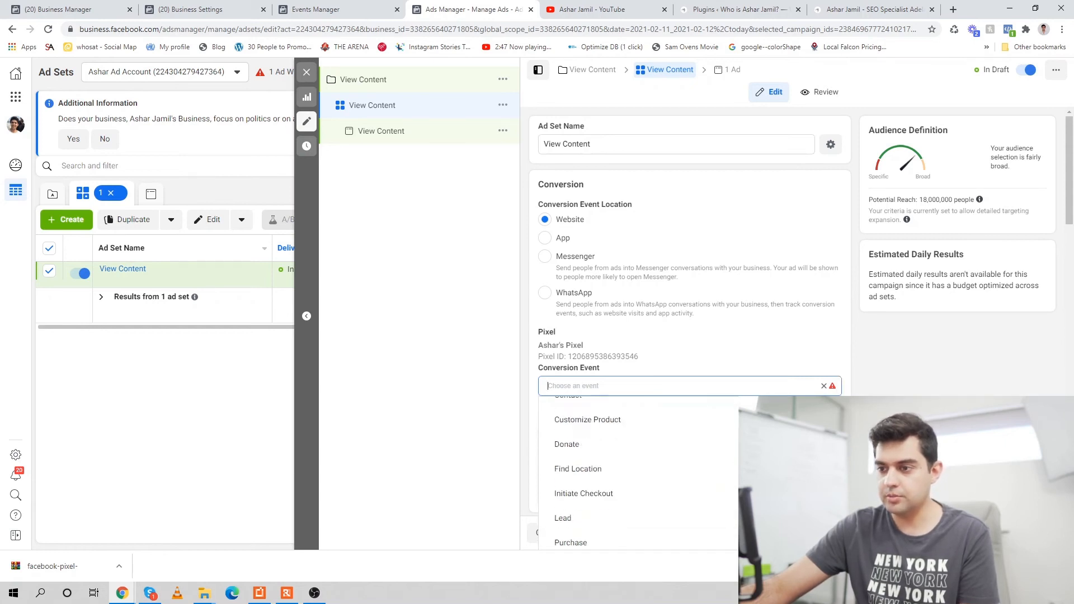
{"action": "scroll", "coordinate": [637, 475], "scroll_direction": "up", "scroll_amount": 2}
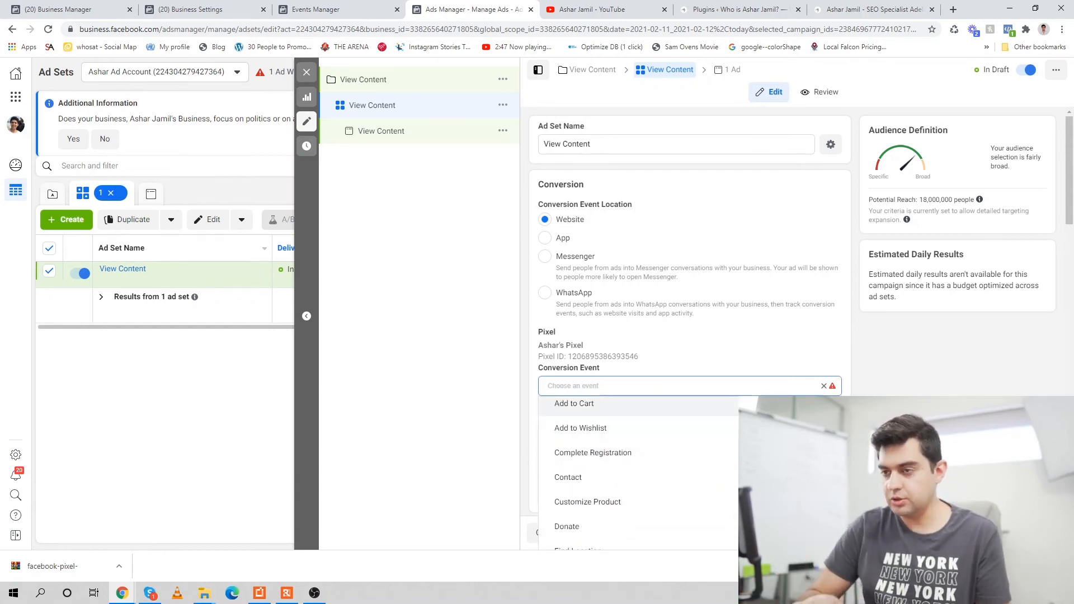
{"action": "type", "text": "view"}
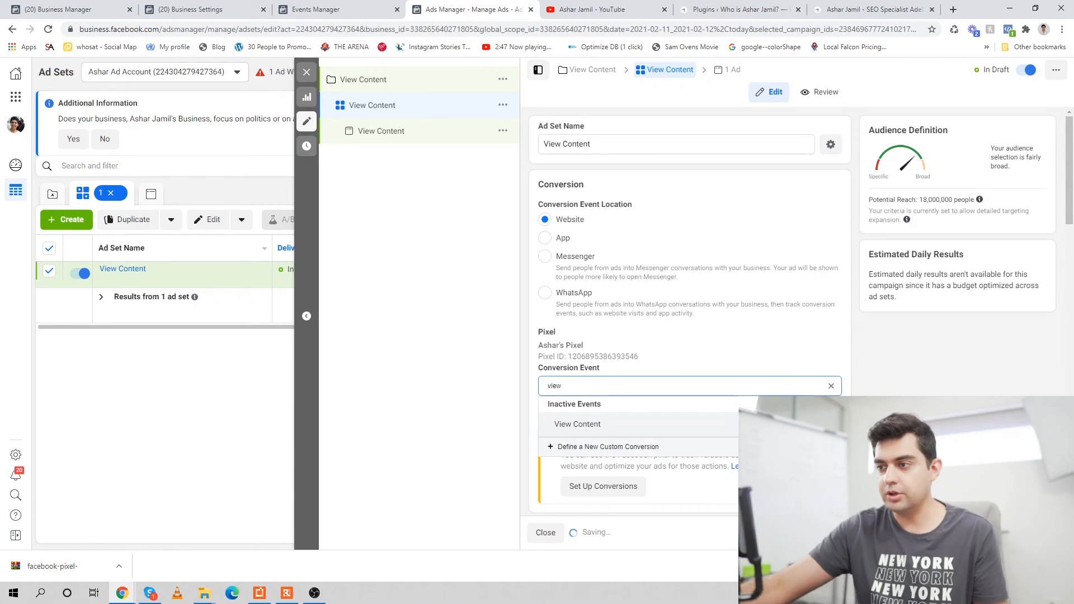
{"action": "key", "text": "Return"}
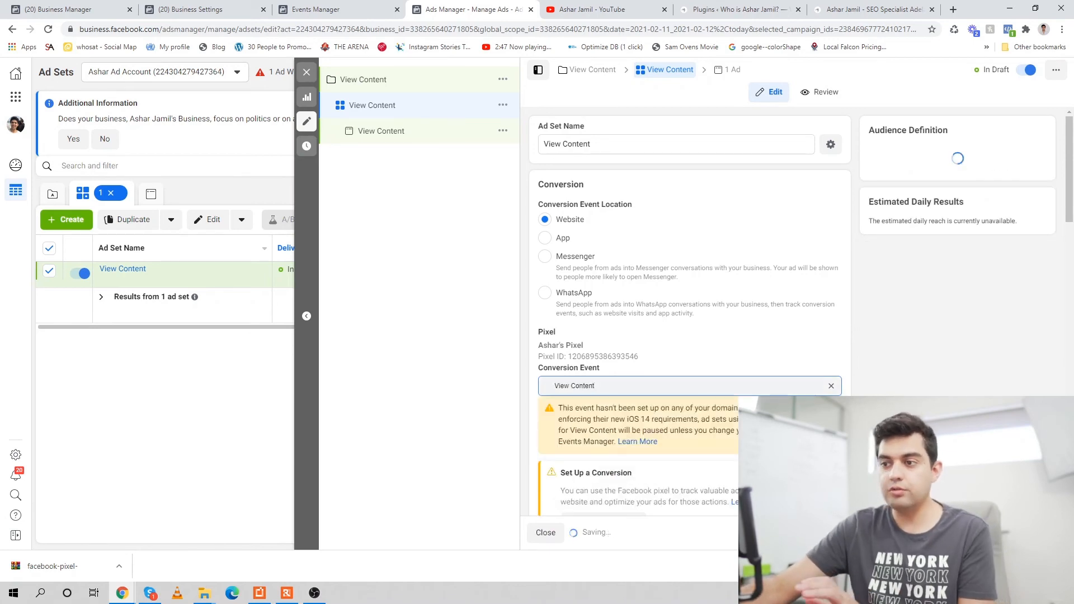
{"action": "scroll", "coordinate": [689, 314], "scroll_direction": "down", "scroll_amount": 1}
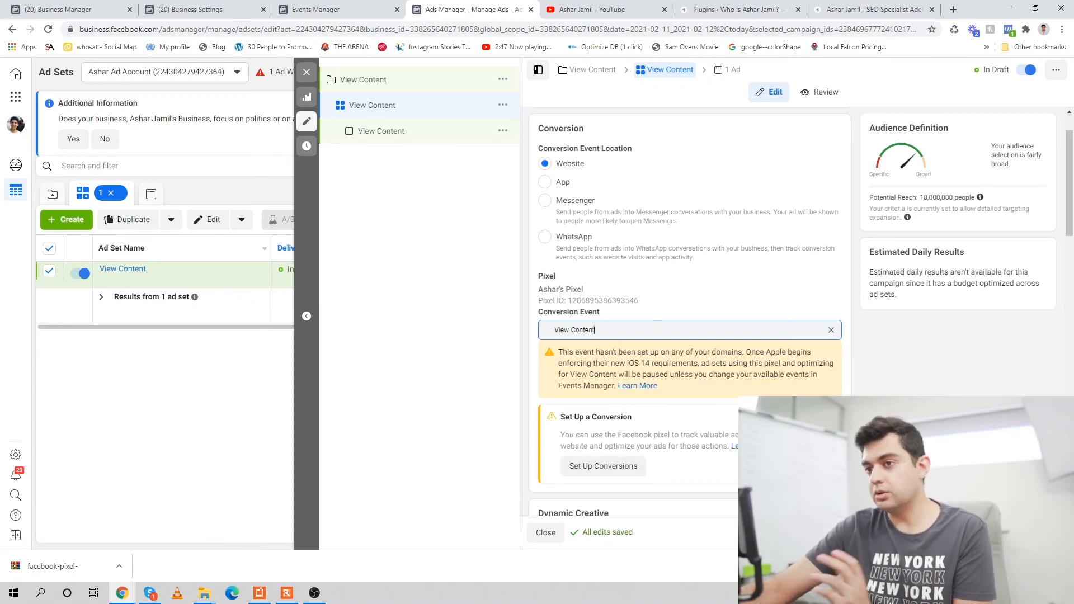
{"action": "scroll", "coordinate": [687, 313], "scroll_direction": "down", "scroll_amount": 5}
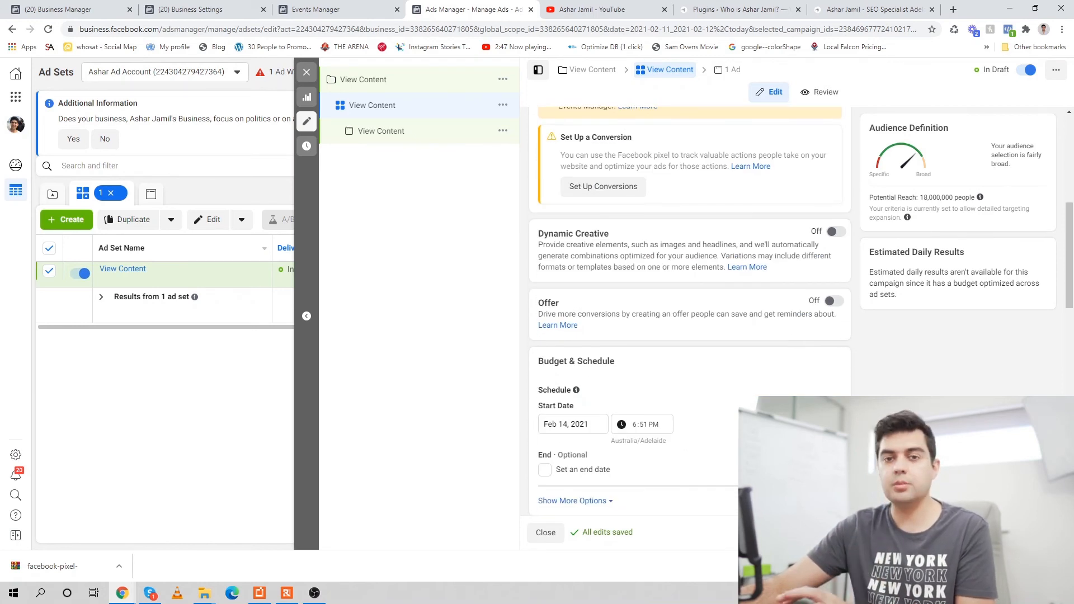
- Review the ad set's schedule and audience settings, then choose the business owner's Facebook Page as the View Content ad's identity
{"action": "scroll", "coordinate": [688, 314], "scroll_direction": "down", "scroll_amount": 4}
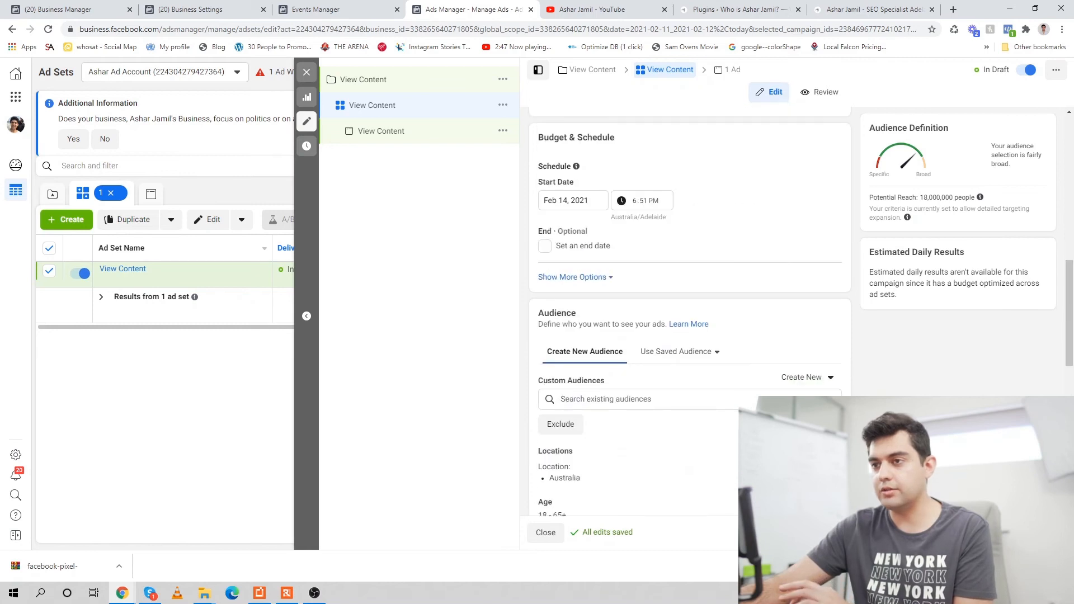
{"action": "scroll", "coordinate": [688, 314], "scroll_direction": "down", "scroll_amount": 6}
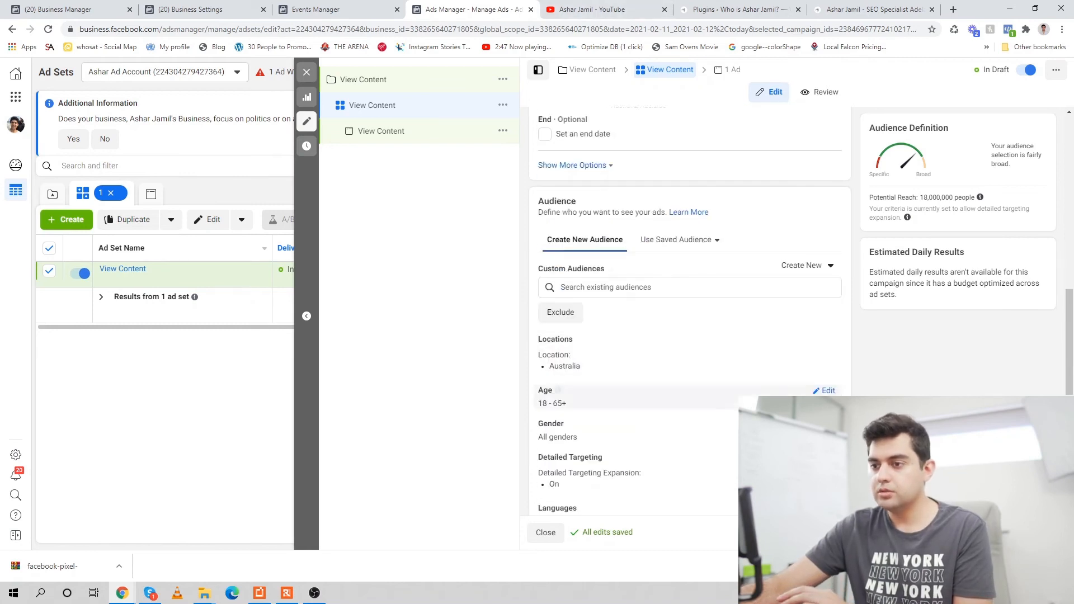
{"action": "scroll", "coordinate": [688, 313], "scroll_direction": "down", "scroll_amount": 4}
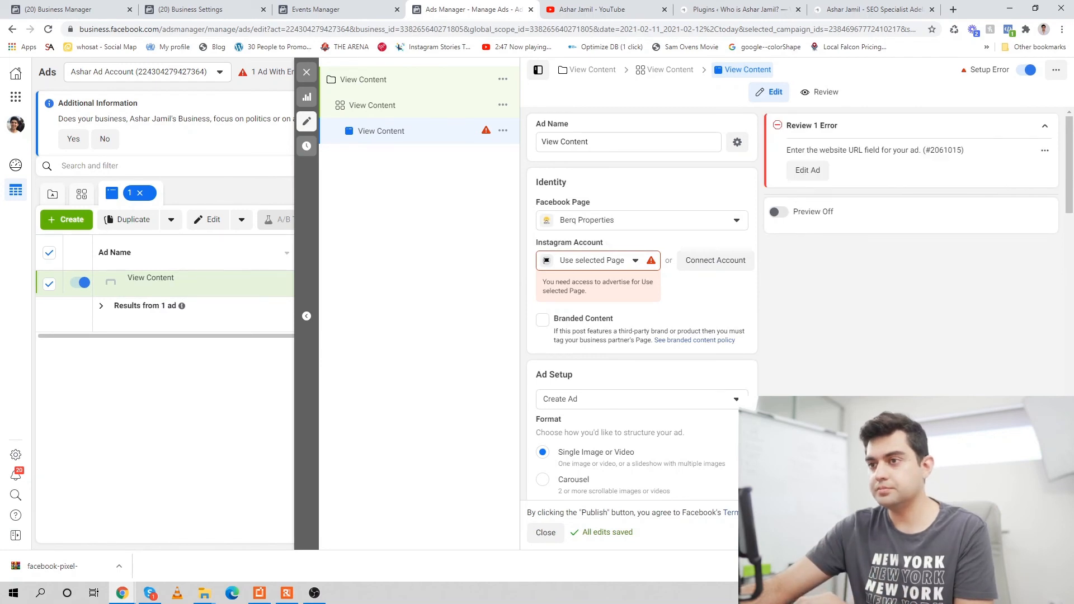
{"action": "left_click", "coordinate": [641, 220]}
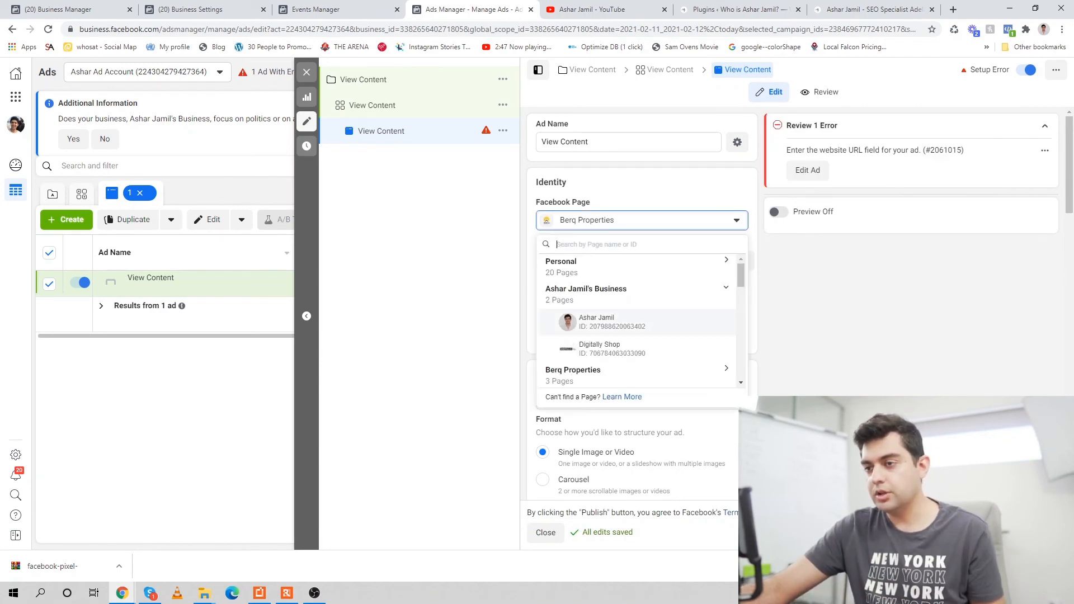
{"action": "left_click", "coordinate": [596, 322]}
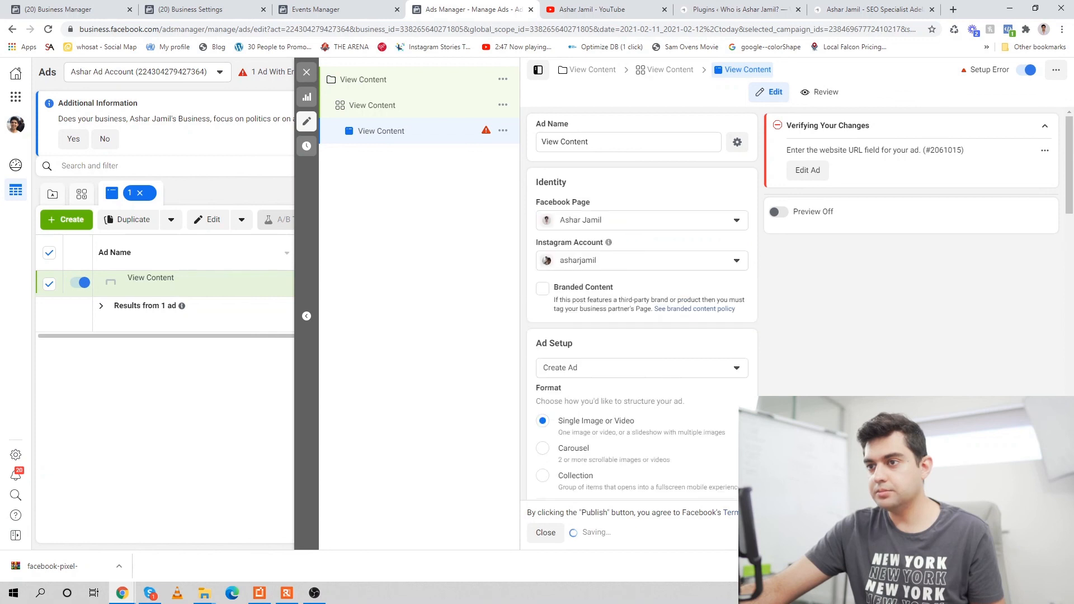
- Turn on the preview of the View Content ad
{"action": "scroll", "coordinate": [618, 288], "scroll_direction": "down", "scroll_amount": 3}
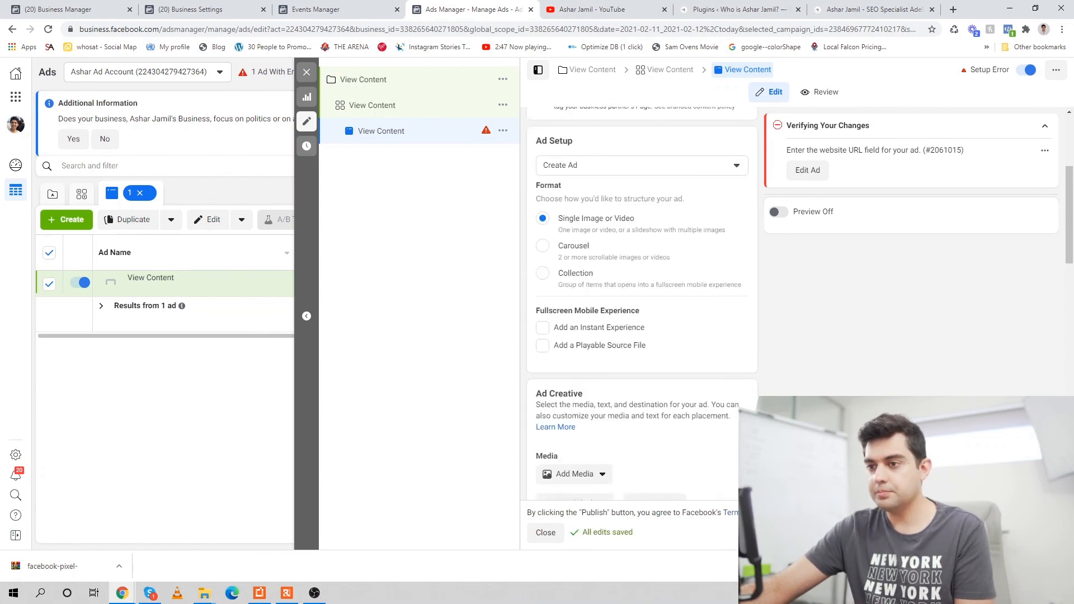
{"action": "scroll", "coordinate": [641, 302], "scroll_direction": "down", "scroll_amount": 4}
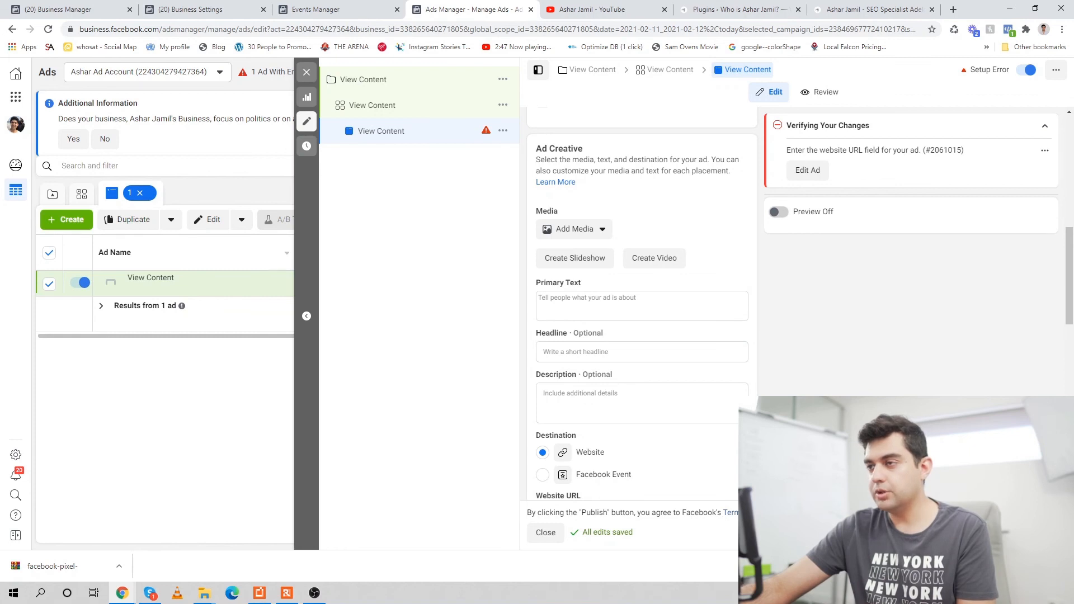
{"action": "left_click", "coordinate": [778, 212]}
{"action": "scroll", "coordinate": [641, 302], "scroll_direction": "up", "scroll_amount": 2}
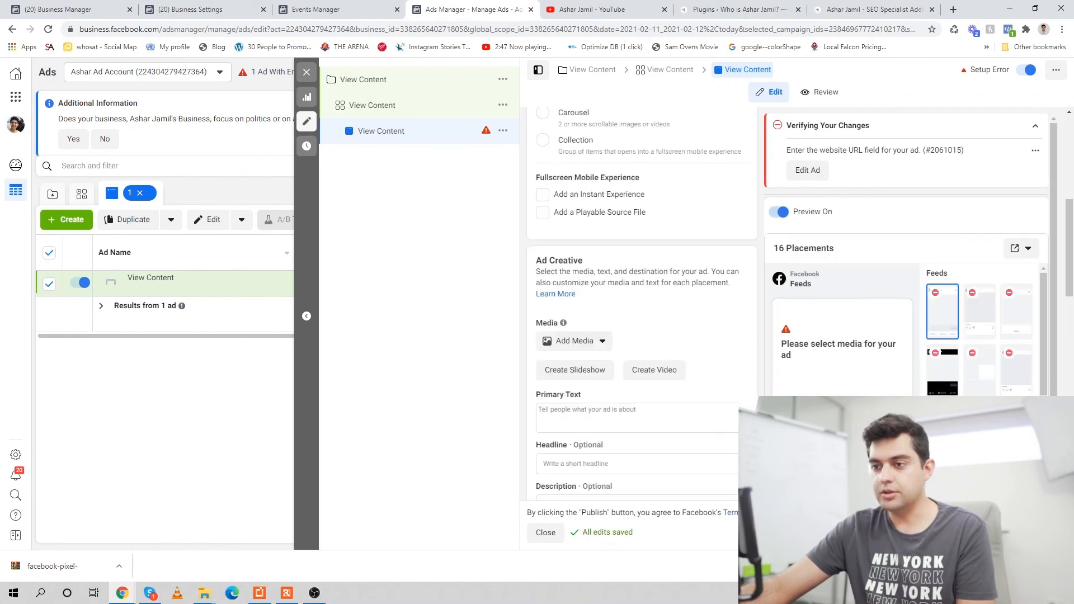
- Copy the home page address of the open WordPress website and enter it as the ad's Website URL
{"action": "scroll", "coordinate": [641, 302], "scroll_direction": "down", "scroll_amount": 5}
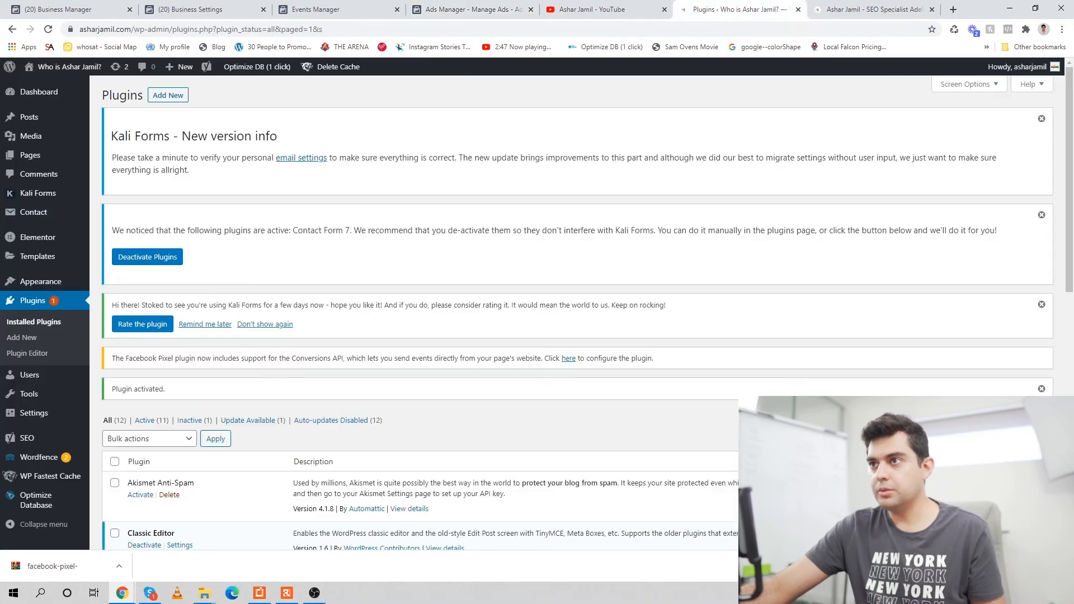
{"action": "left_click", "coordinate": [736, 9]}
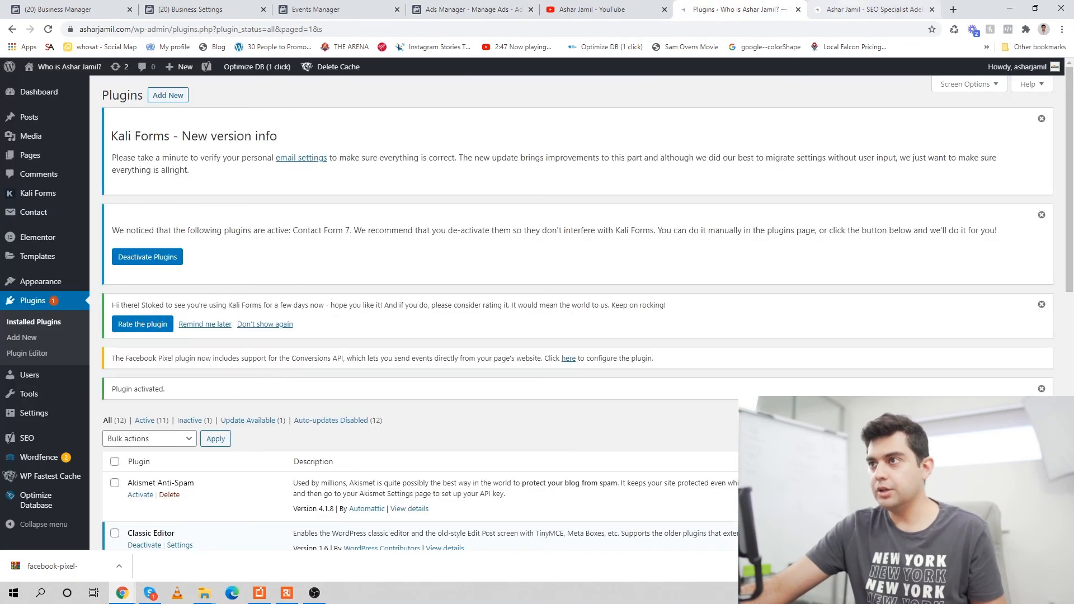
{"action": "left_click", "coordinate": [874, 9]}
{"action": "left_click", "coordinate": [391, 29]}
{"action": "key", "text": "ctrl+c"}
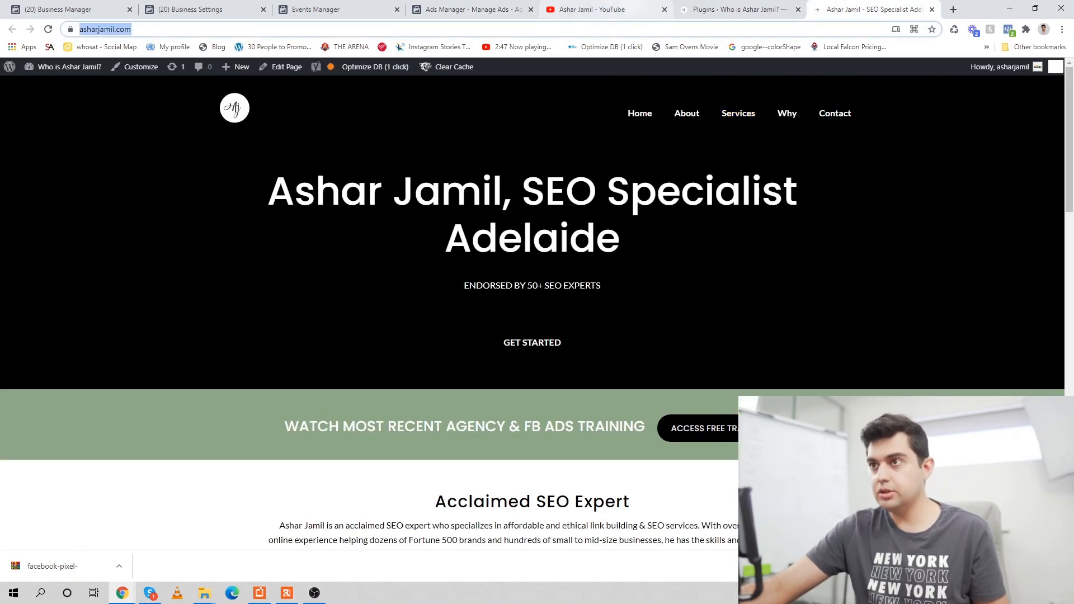
{"action": "left_click", "coordinate": [603, 9]}
{"action": "left_click", "coordinate": [476, 9]}
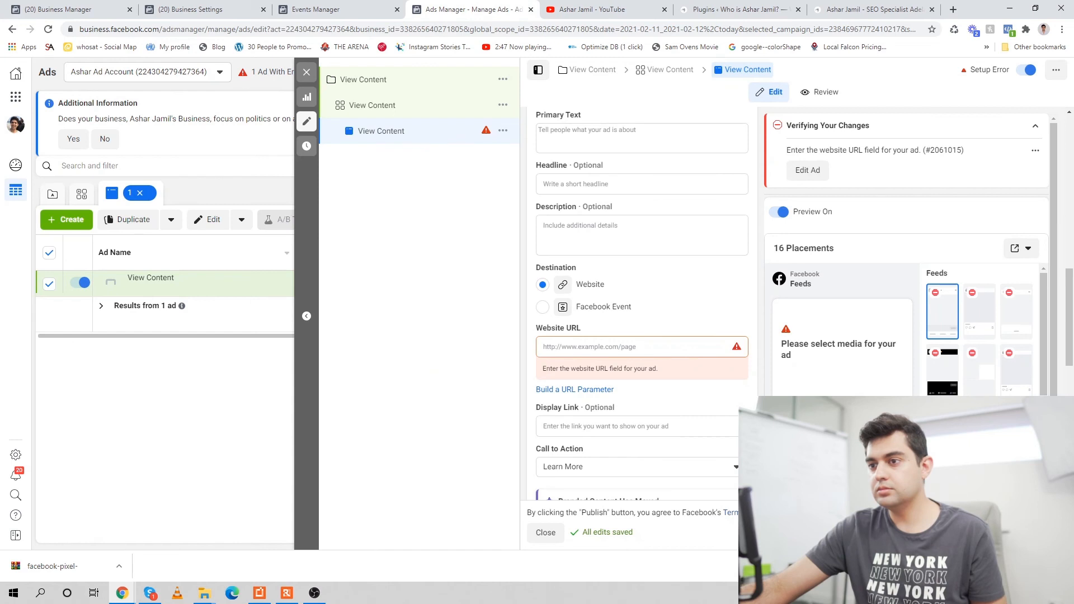
{"action": "left_click", "coordinate": [615, 347]}
{"action": "key", "text": "ctrl+v"}
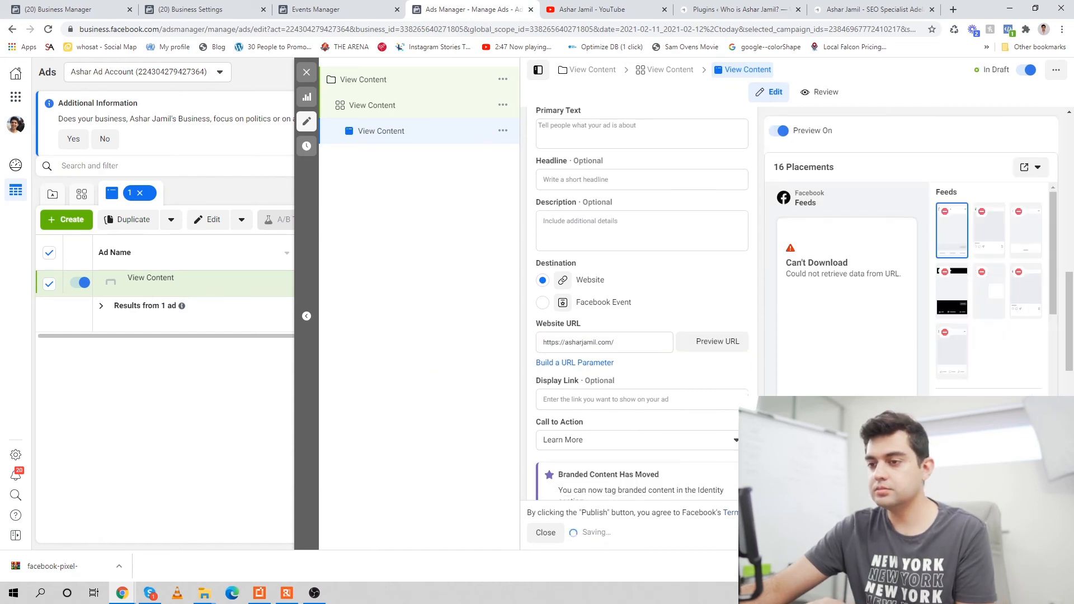
- Set the View Content ad's call to action to Watch More
{"action": "scroll", "coordinate": [641, 280], "scroll_direction": "down", "scroll_amount": 3}
{"action": "left_click", "coordinate": [641, 276]}
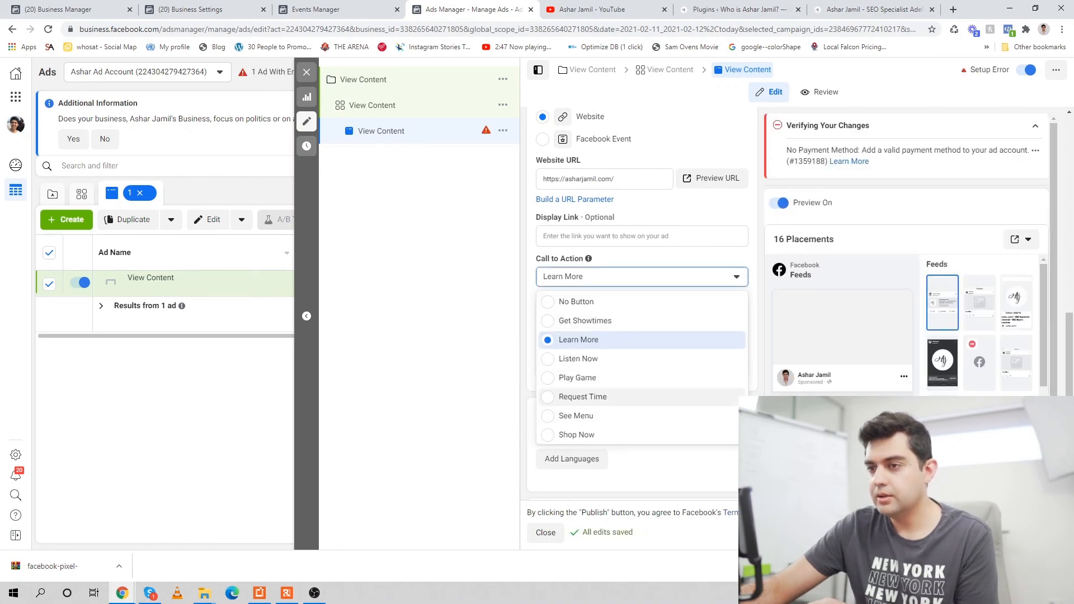
{"action": "scroll", "coordinate": [615, 369], "scroll_direction": "down", "scroll_amount": 3}
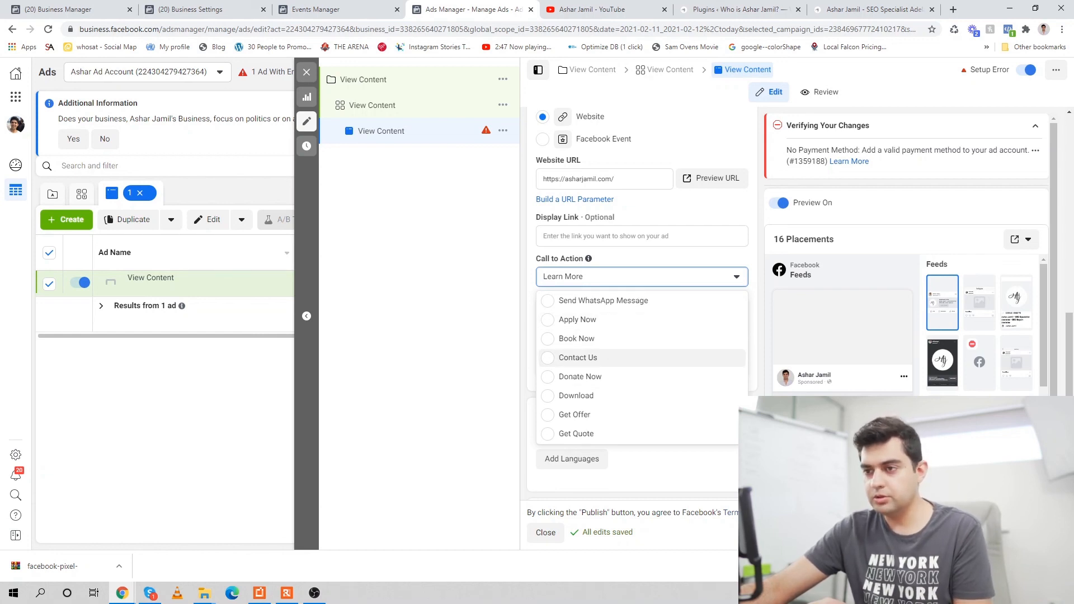
{"action": "scroll", "coordinate": [615, 367], "scroll_direction": "down", "scroll_amount": 5}
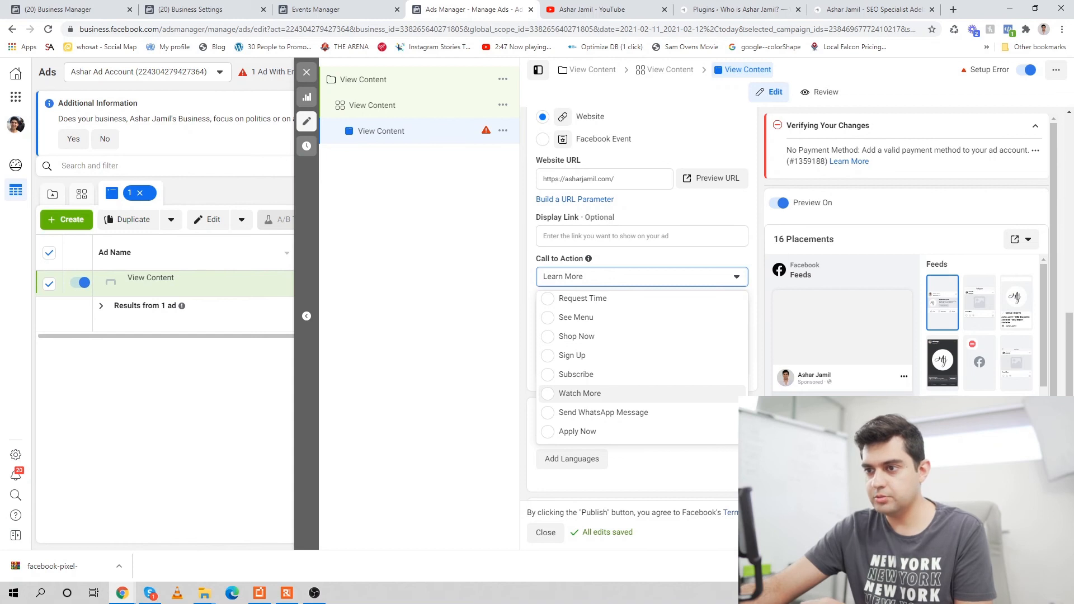
{"action": "left_click", "coordinate": [579, 393]}
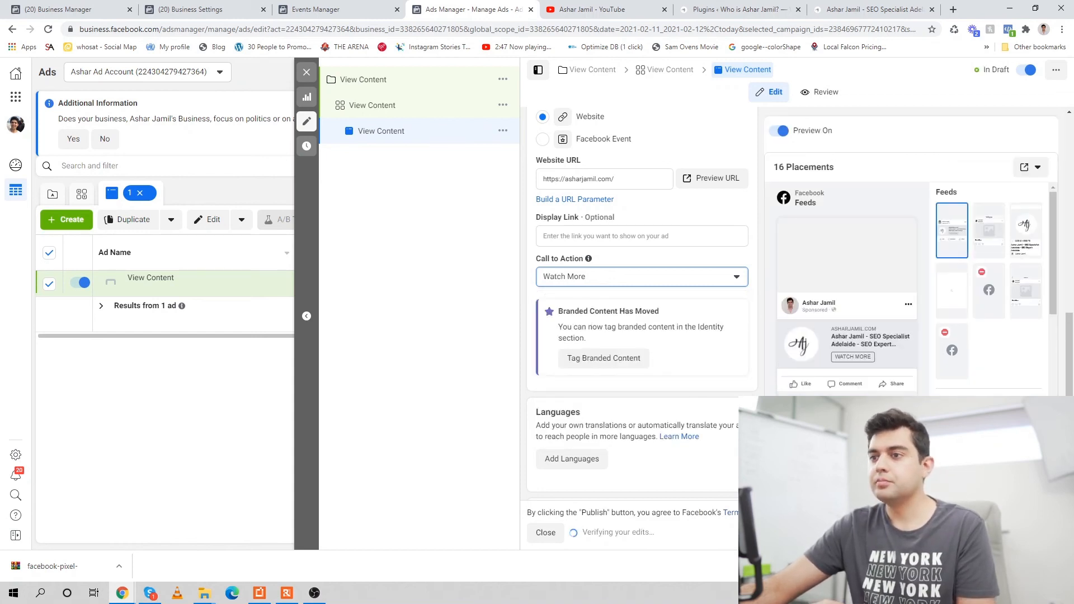
- Review the ad creative settings and set the ad's call to action to Book Now
{"action": "left_click", "coordinate": [593, 236]}
{"action": "scroll", "coordinate": [615, 240], "scroll_direction": "up", "scroll_amount": 4}
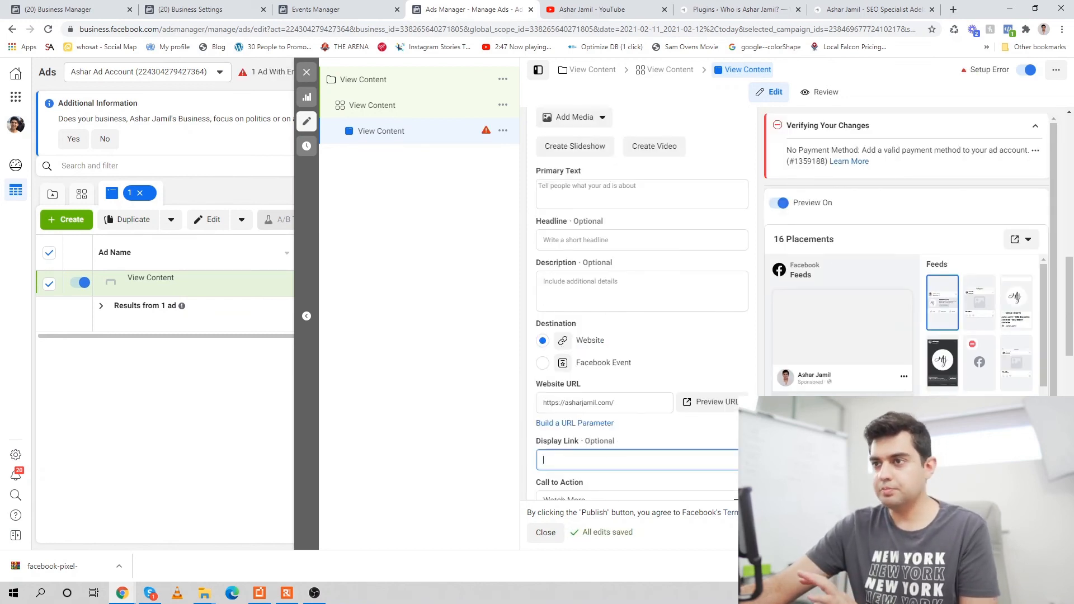
{"action": "scroll", "coordinate": [638, 302], "scroll_direction": "up", "scroll_amount": 4}
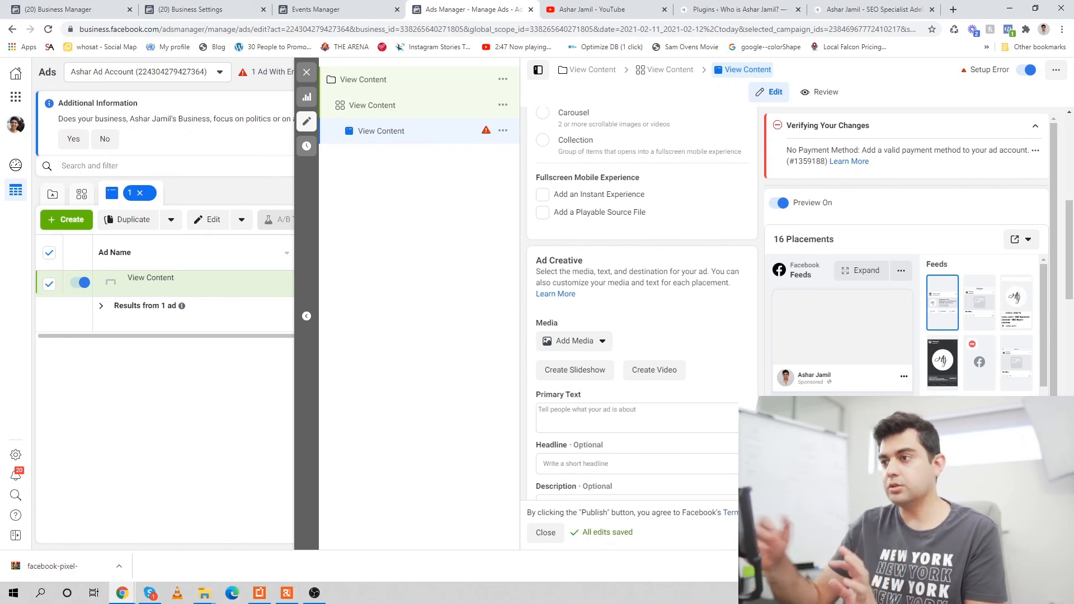
{"action": "scroll", "coordinate": [642, 335], "scroll_direction": "down", "scroll_amount": 4}
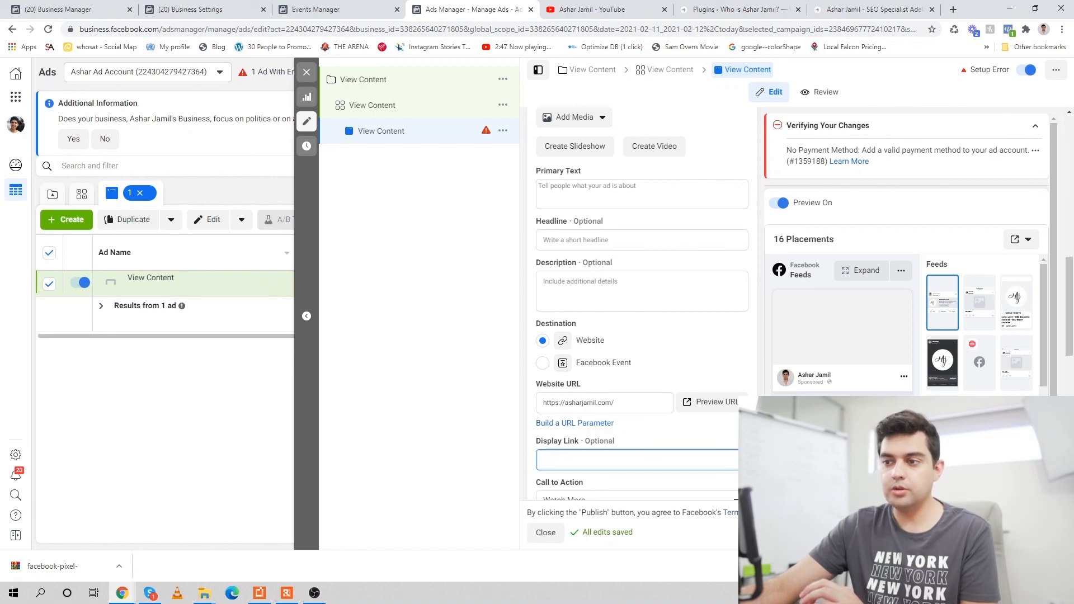
{"action": "scroll", "coordinate": [638, 305], "scroll_direction": "down", "scroll_amount": 5}
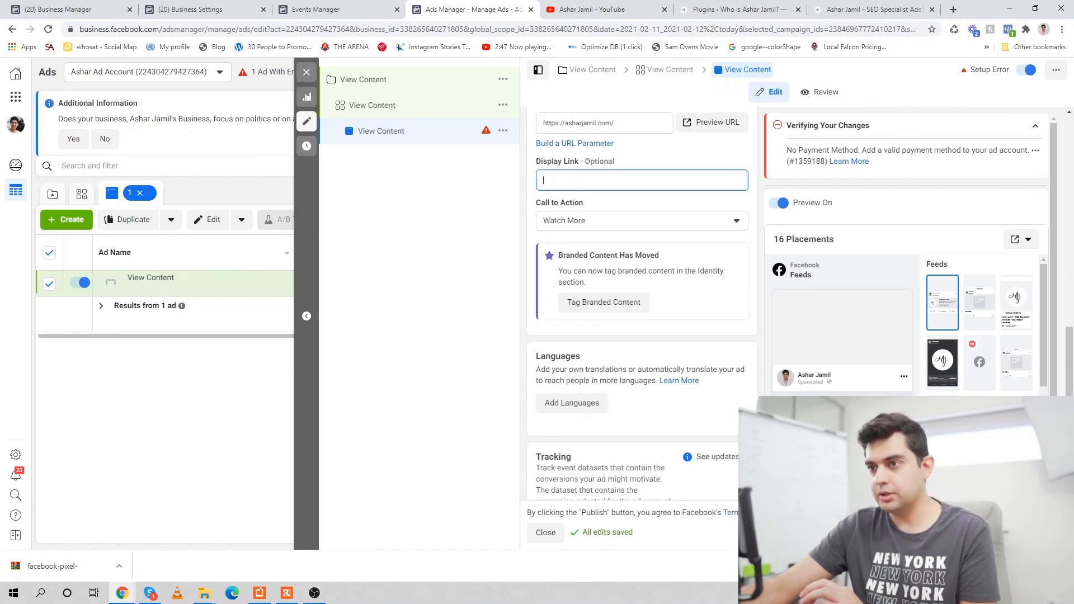
{"action": "left_click", "coordinate": [641, 220]}
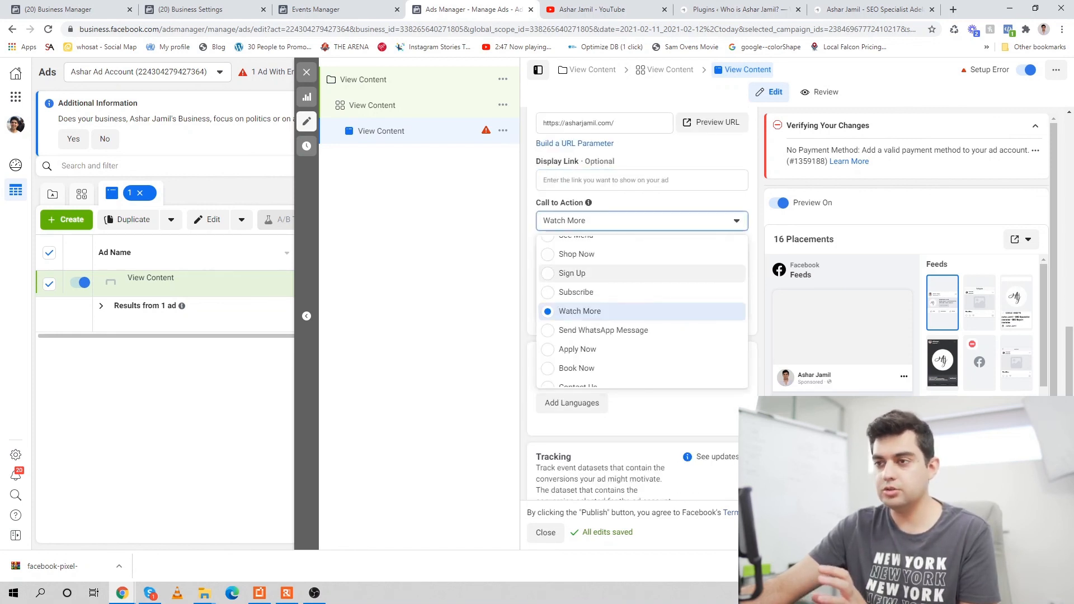
{"action": "scroll", "coordinate": [641, 282], "scroll_direction": "down", "scroll_amount": 3}
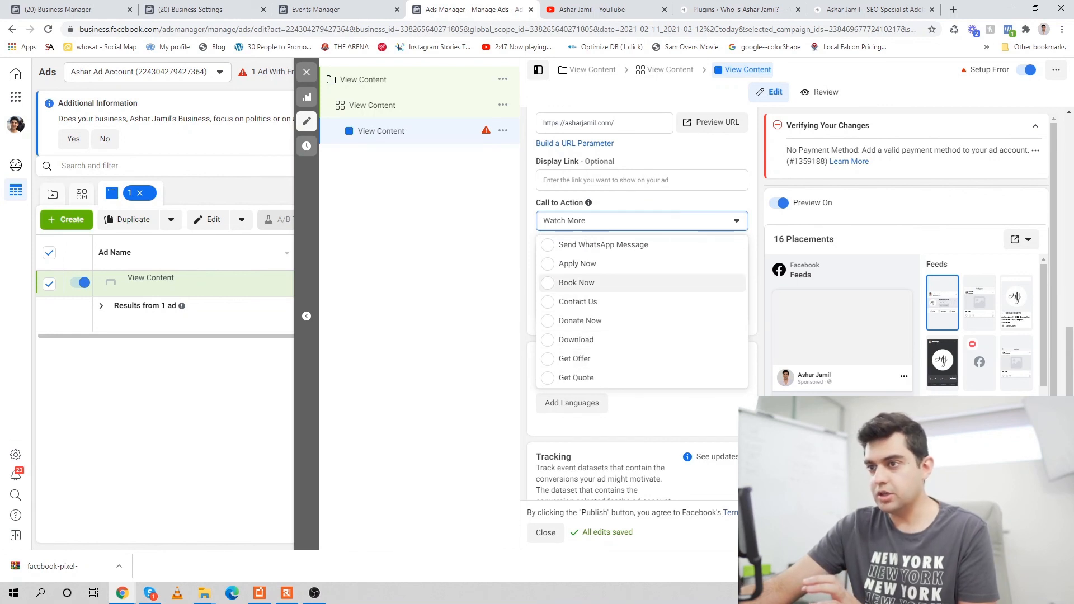
{"action": "left_click", "coordinate": [576, 282]}
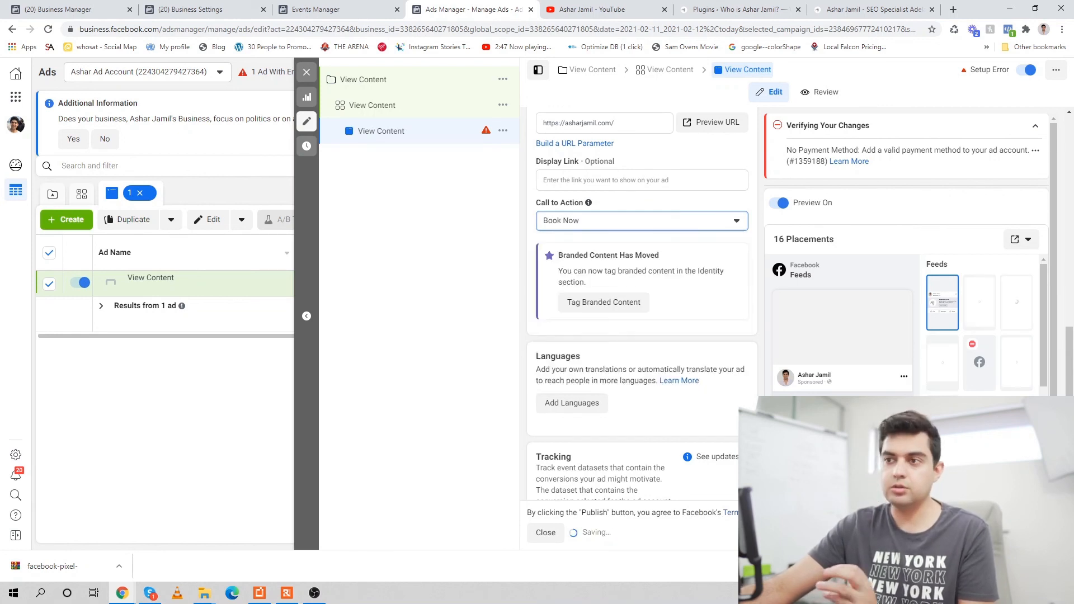
{"action": "scroll", "coordinate": [637, 305], "scroll_direction": "up", "scroll_amount": 3}
{"action": "scroll", "coordinate": [638, 304], "scroll_direction": "up", "scroll_amount": 15}
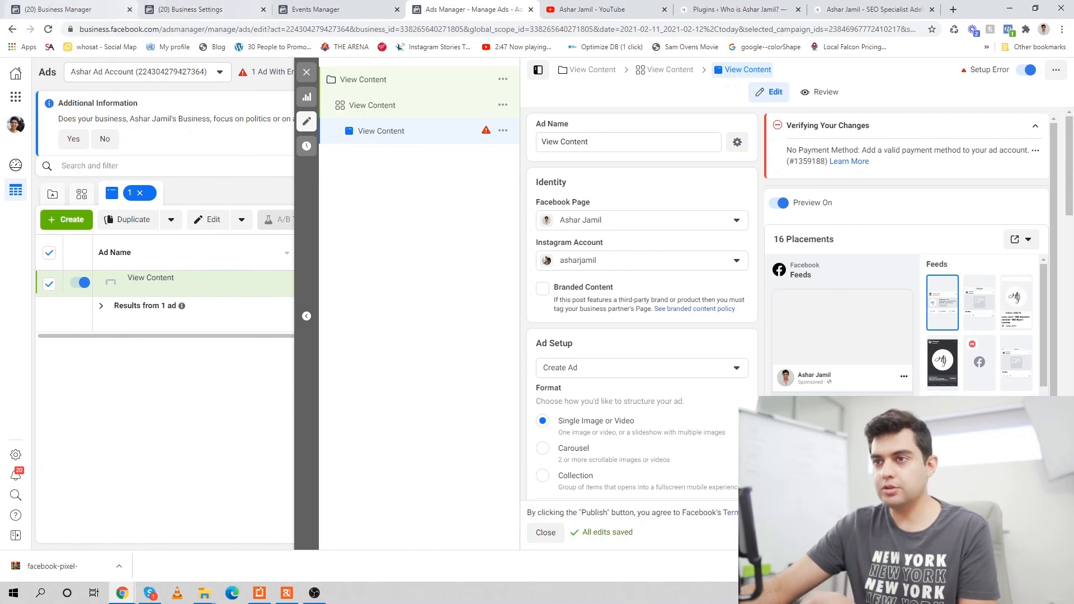
- Reload the Pixels page in Business Settings, then close the completed WordPress setup in Events Manager and reload the pixel's overview
{"action": "left_click", "coordinate": [190, 9]}
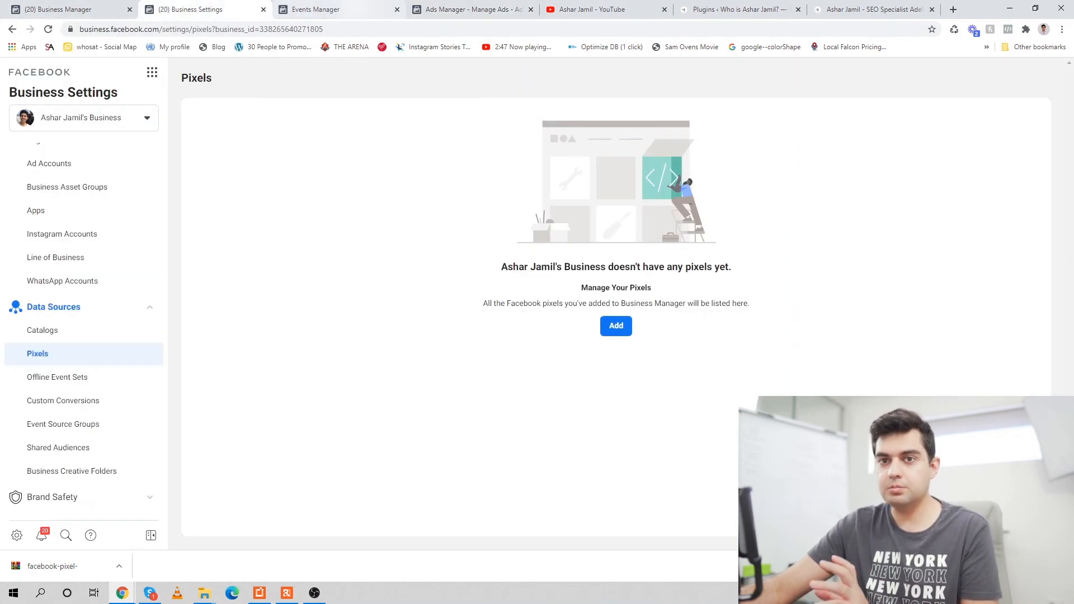
{"action": "left_click", "coordinate": [48, 29]}
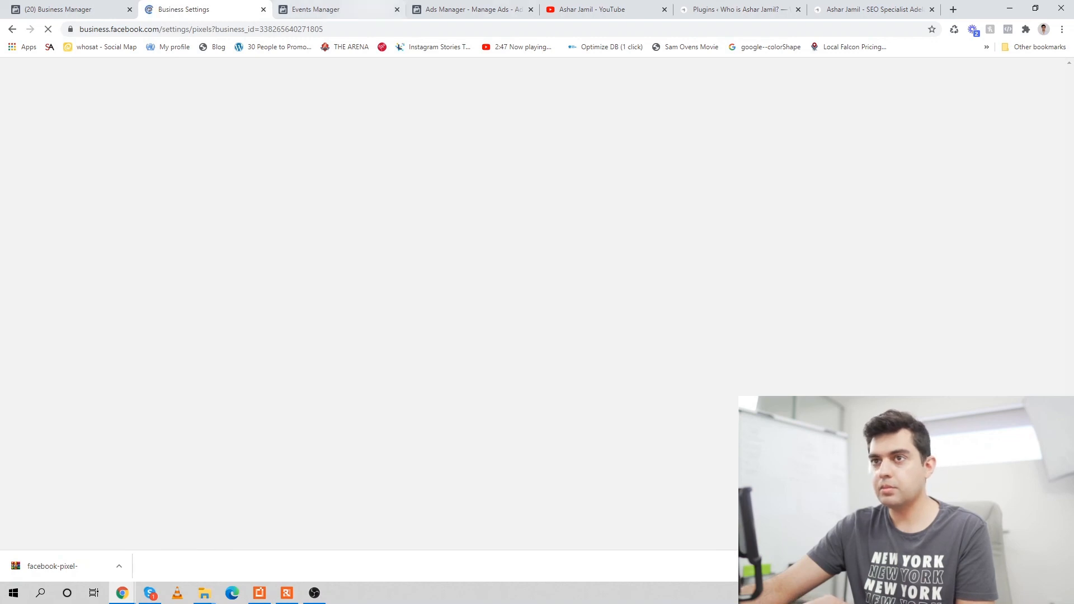
{"action": "left_click", "coordinate": [358, 9]}
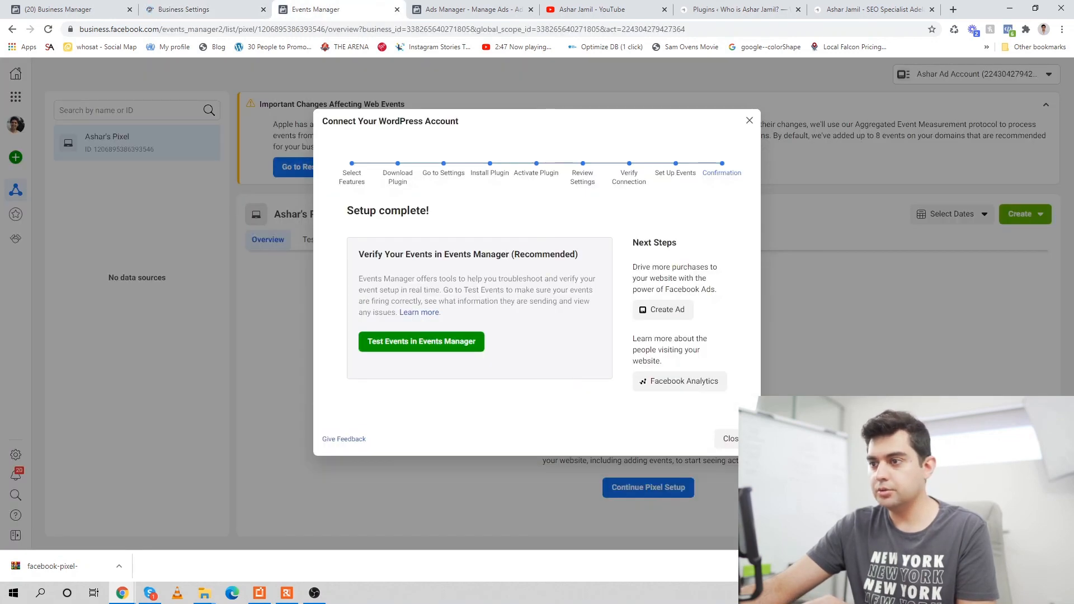
{"action": "left_click", "coordinate": [727, 439]}
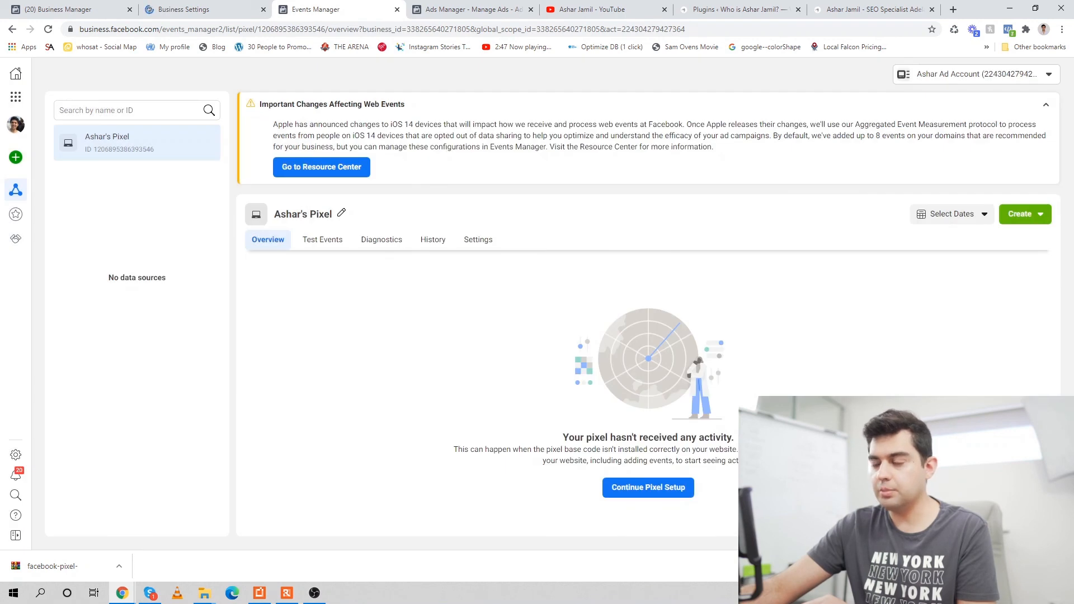
{"action": "left_click", "coordinate": [48, 29]}
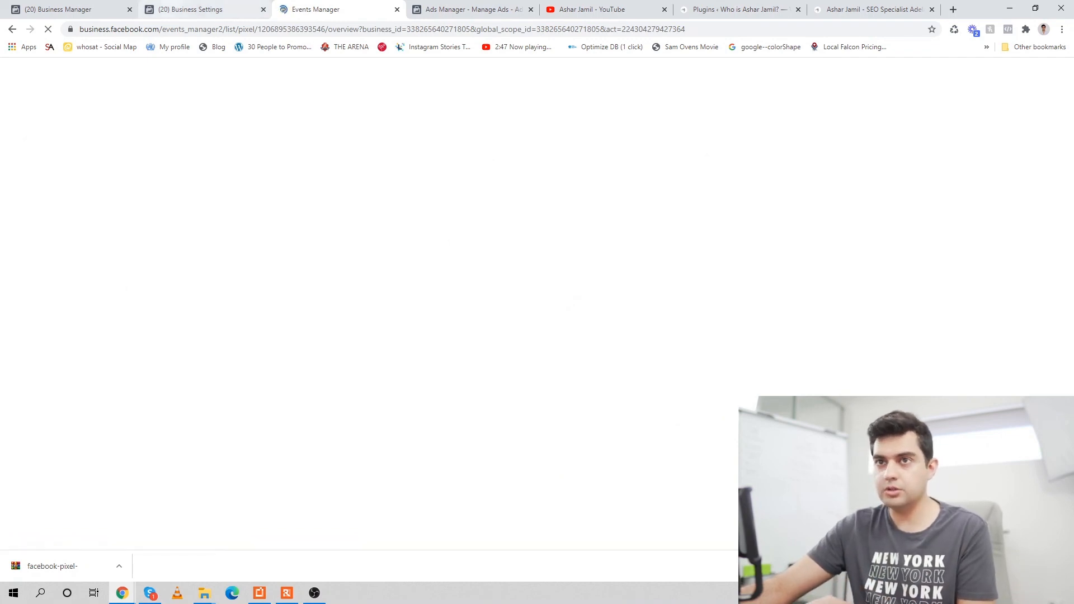
{"action": "left_click", "coordinate": [202, 10]}
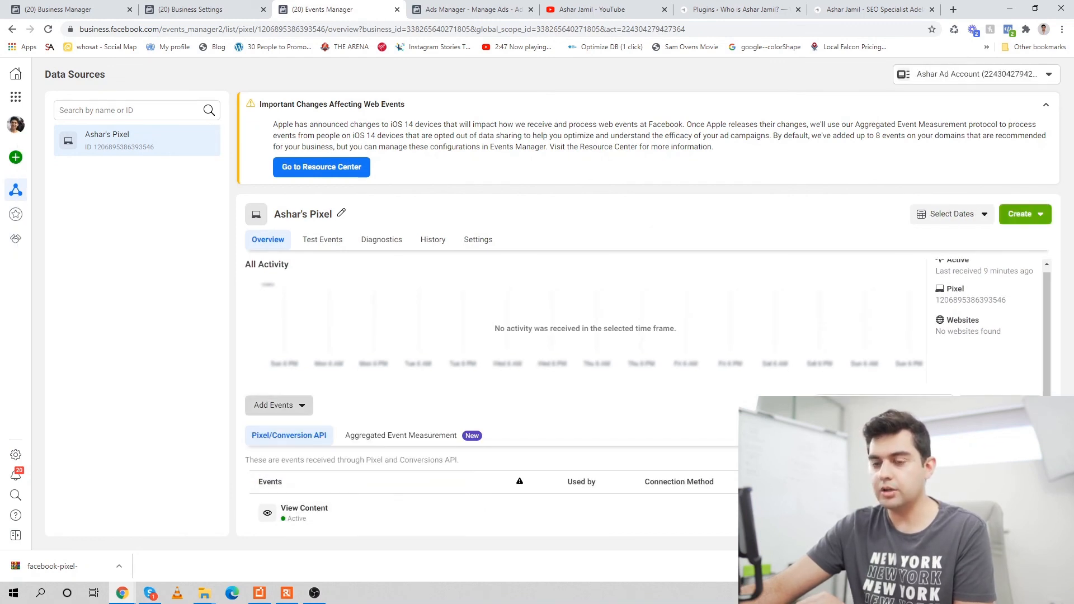
- Look at how to add more events from the pixel with the Event Setup Tool, then cancel at the website URL request
{"action": "left_click", "coordinate": [277, 405]}
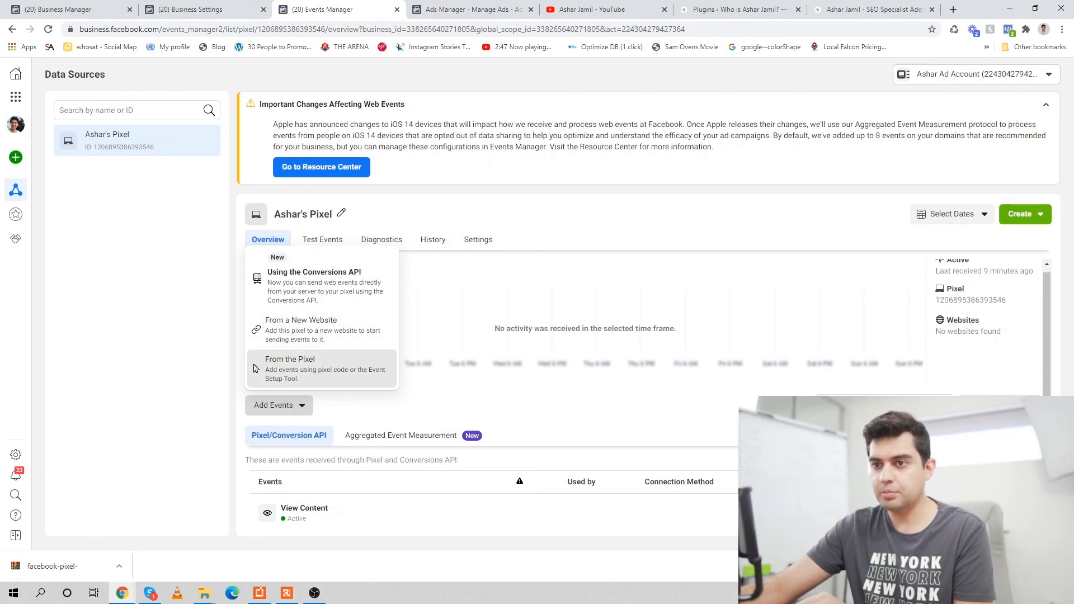
{"action": "left_click_drag", "start_coordinate": [256, 368], "coordinate": [369, 371]}
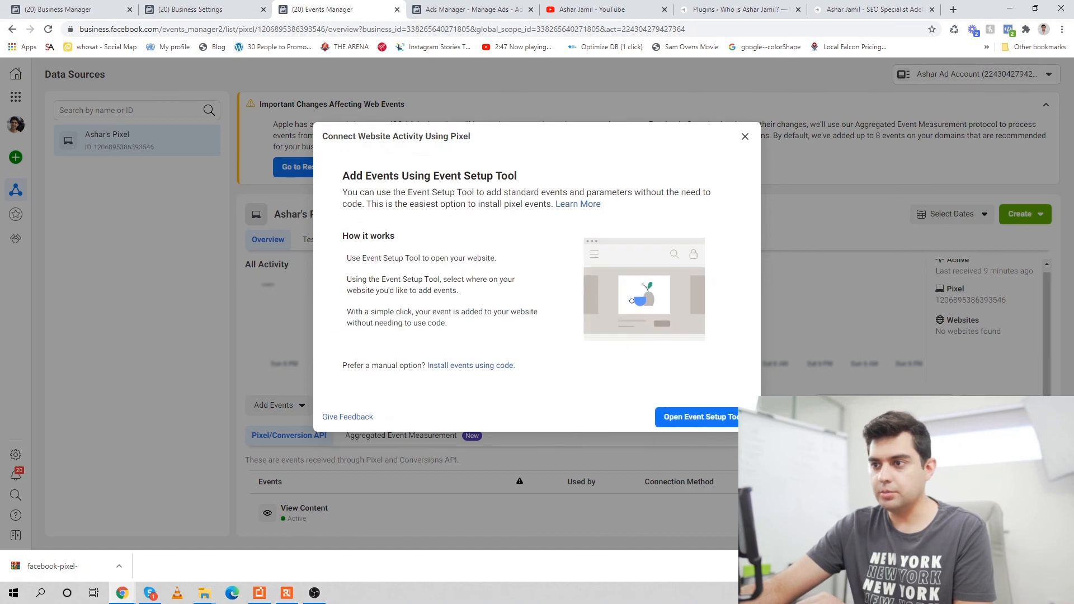
{"action": "left_click", "coordinate": [745, 137]}
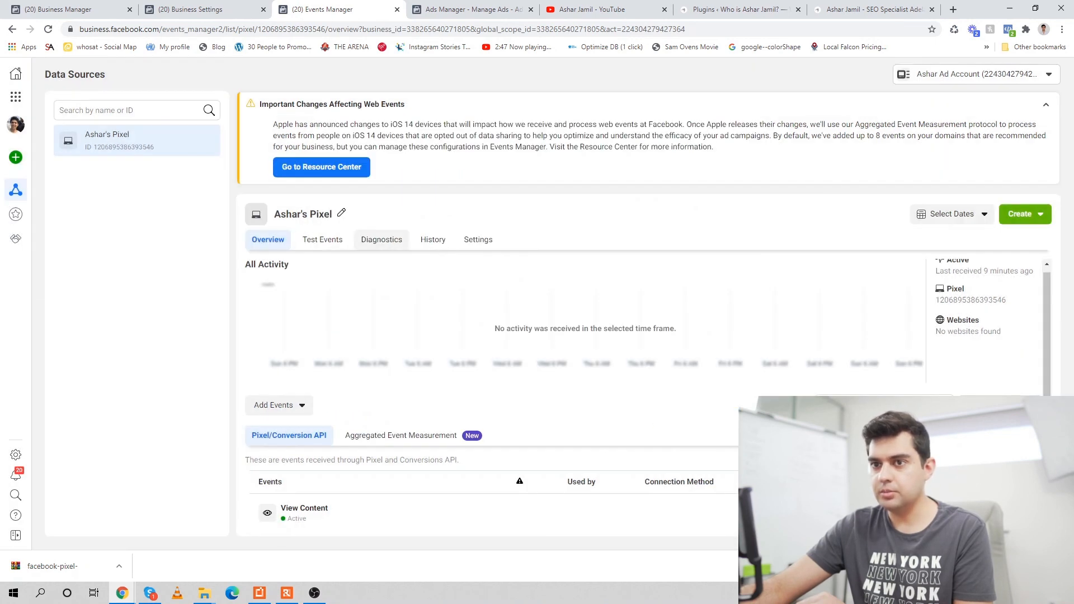
{"action": "left_click", "coordinate": [279, 405]}
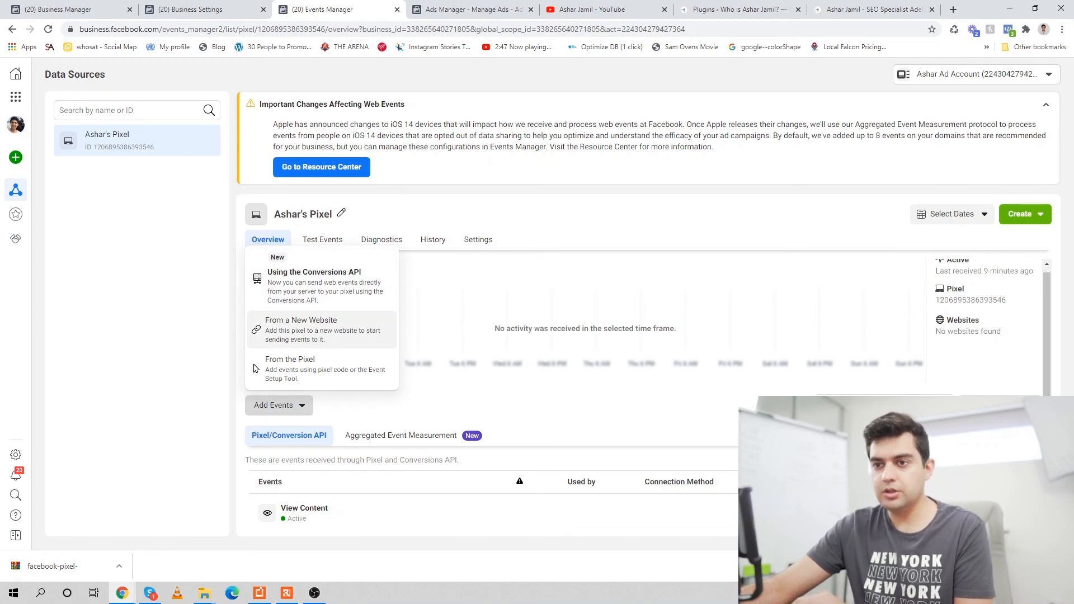
{"action": "left_click", "coordinate": [255, 368]}
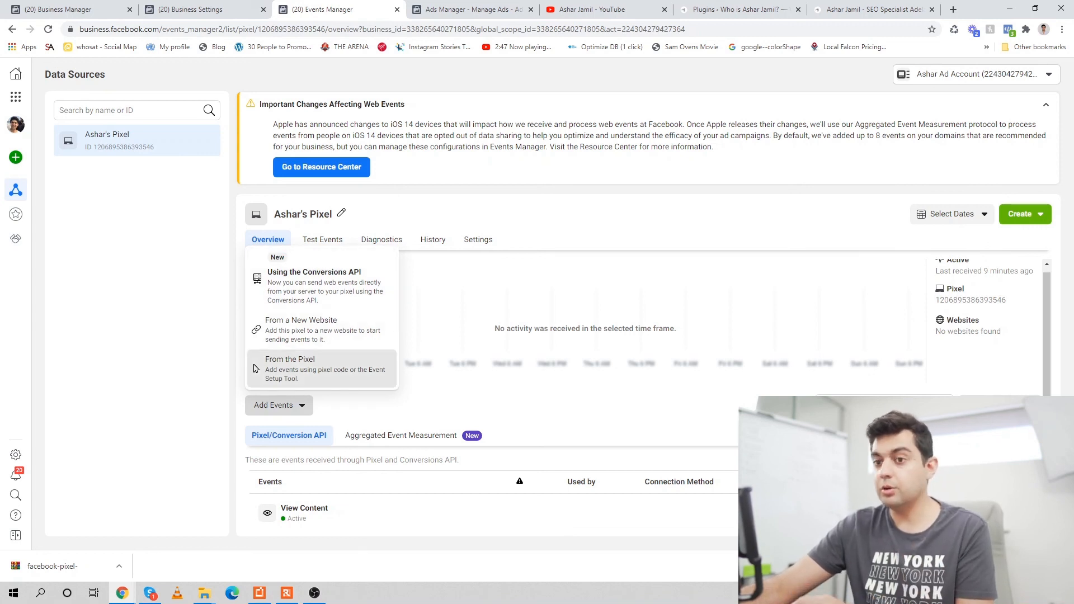
{"action": "left_click", "coordinate": [685, 426]}
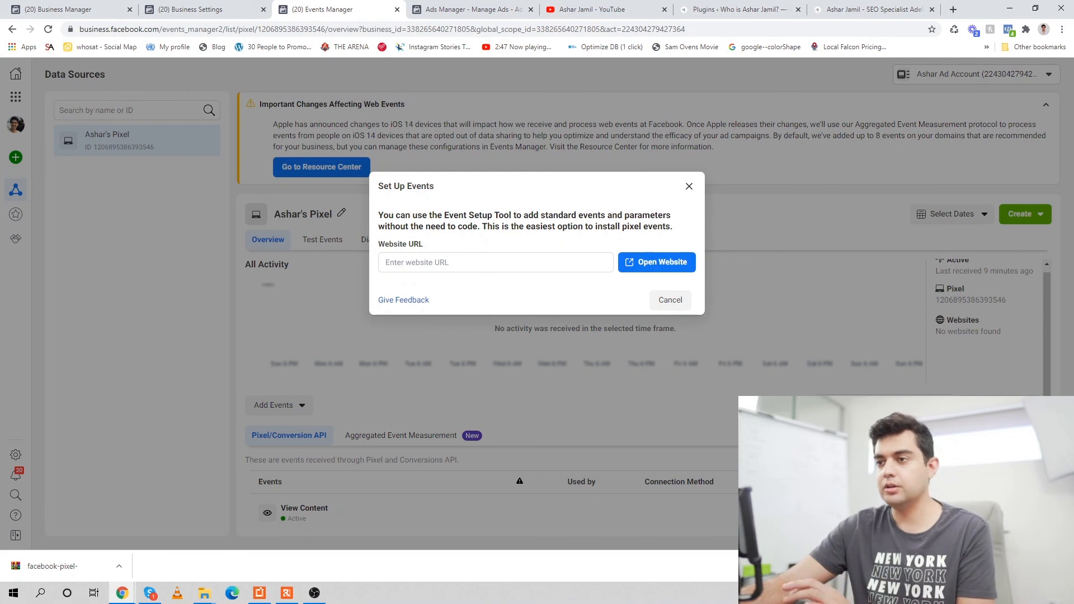
{"action": "left_click", "coordinate": [670, 301]}
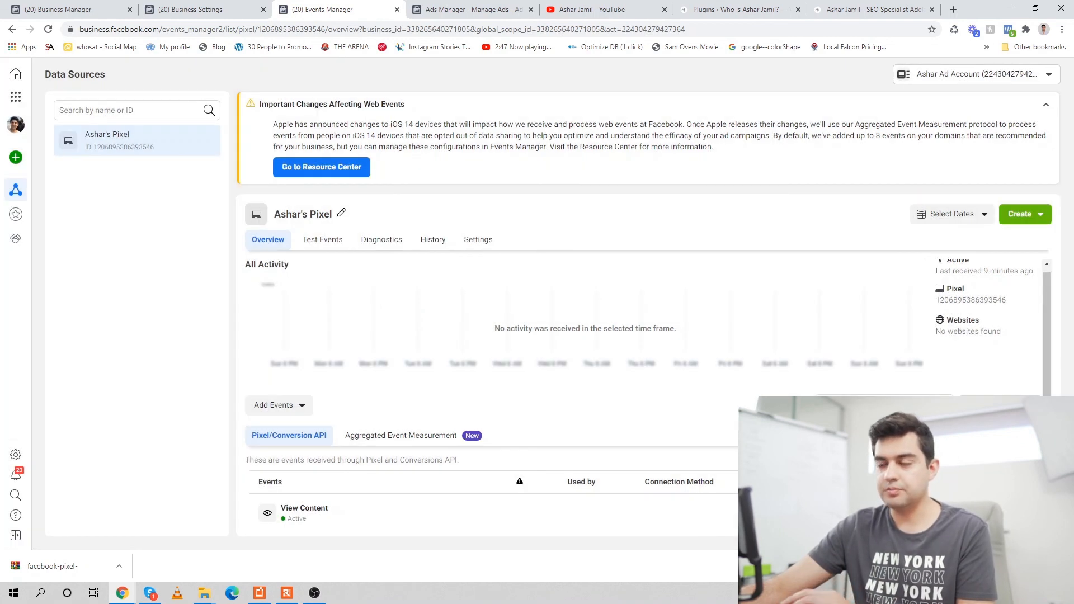